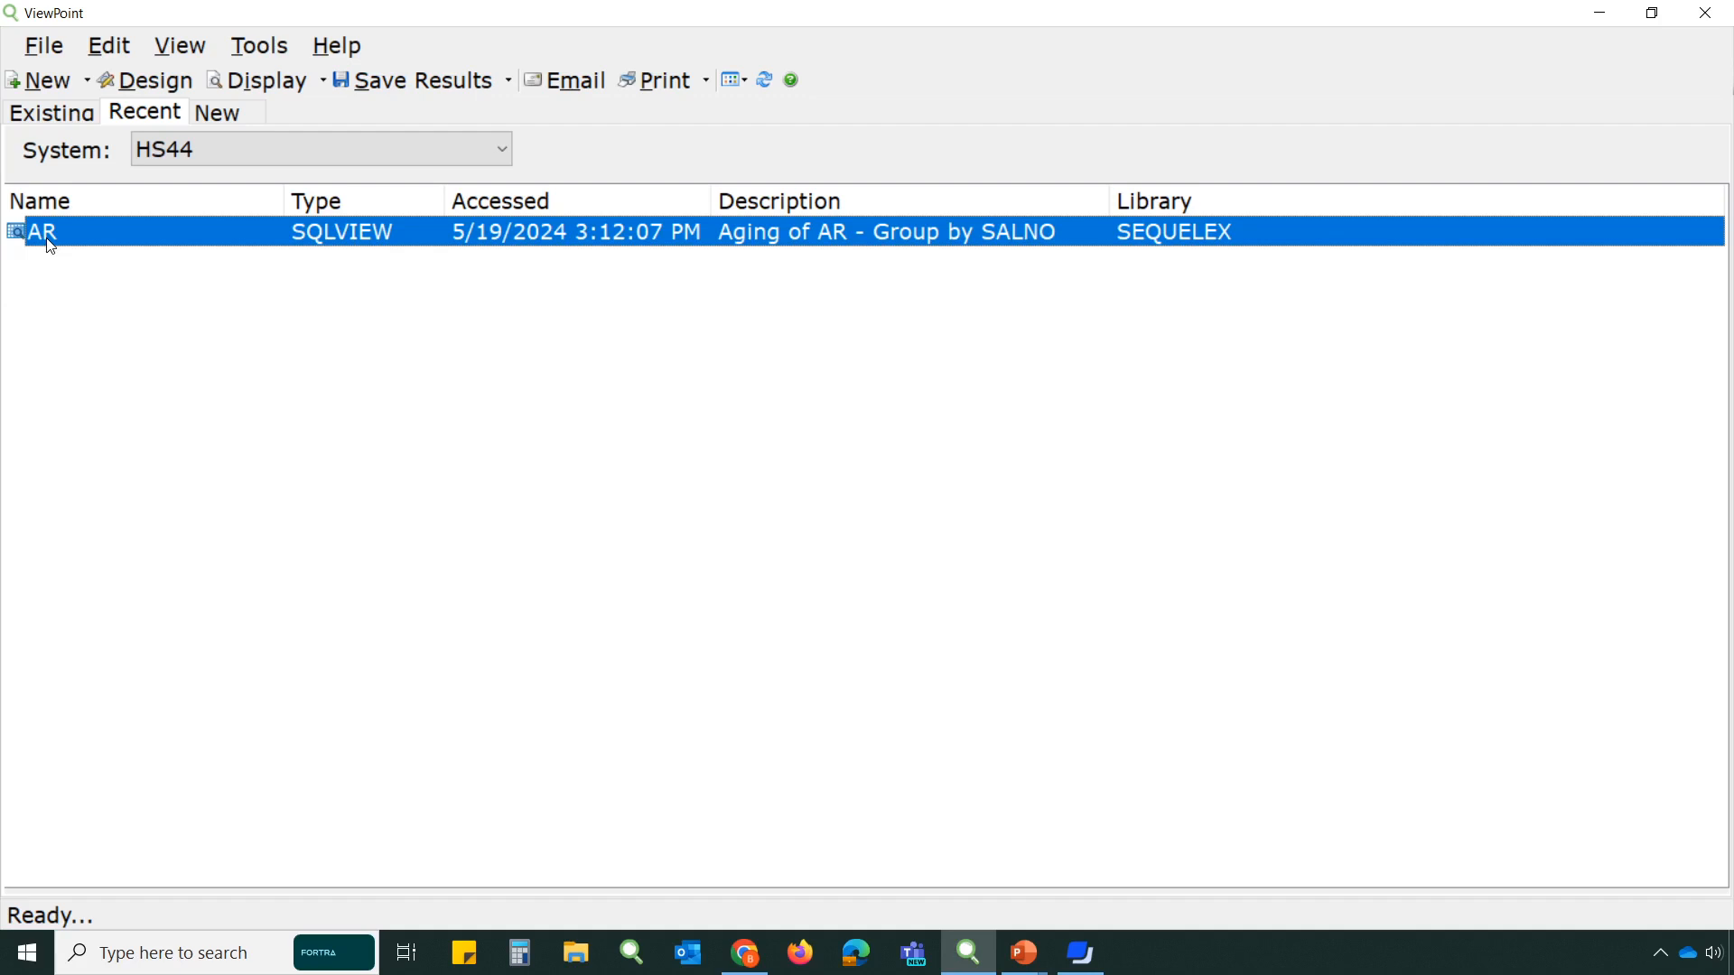
Step: Open the AR view's design, examine the GROUP BY regon clause in its SQL and its field definitions, and close the design
right_click(113, 239)
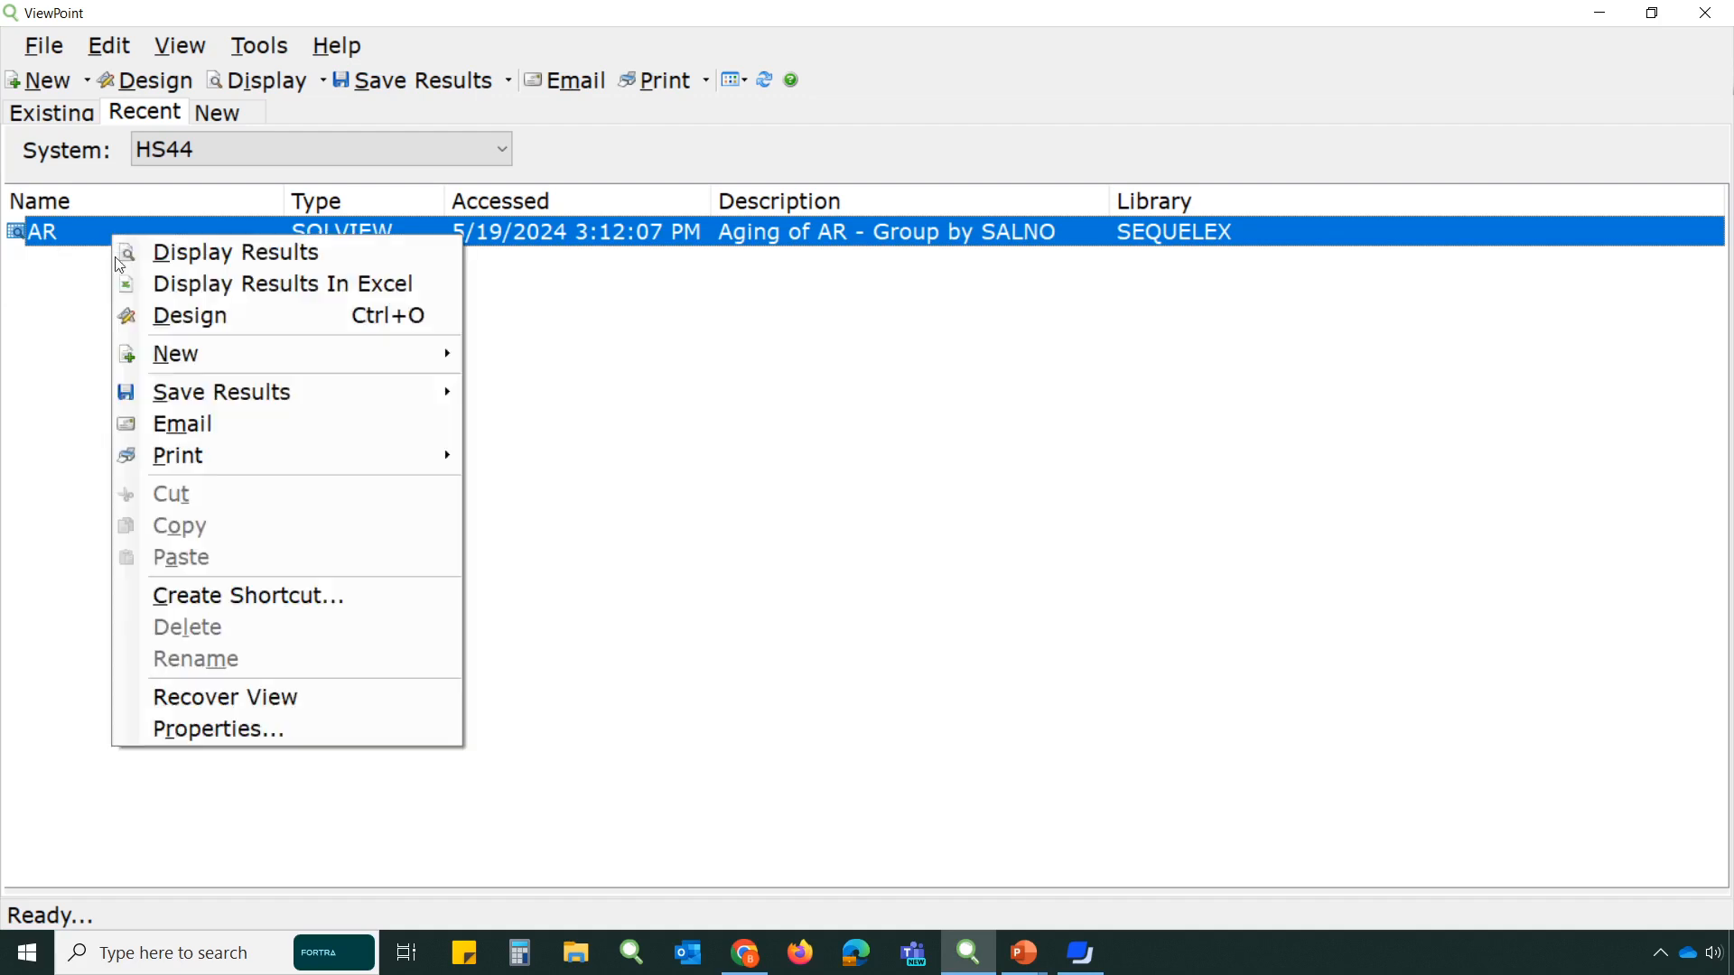
click(208, 318)
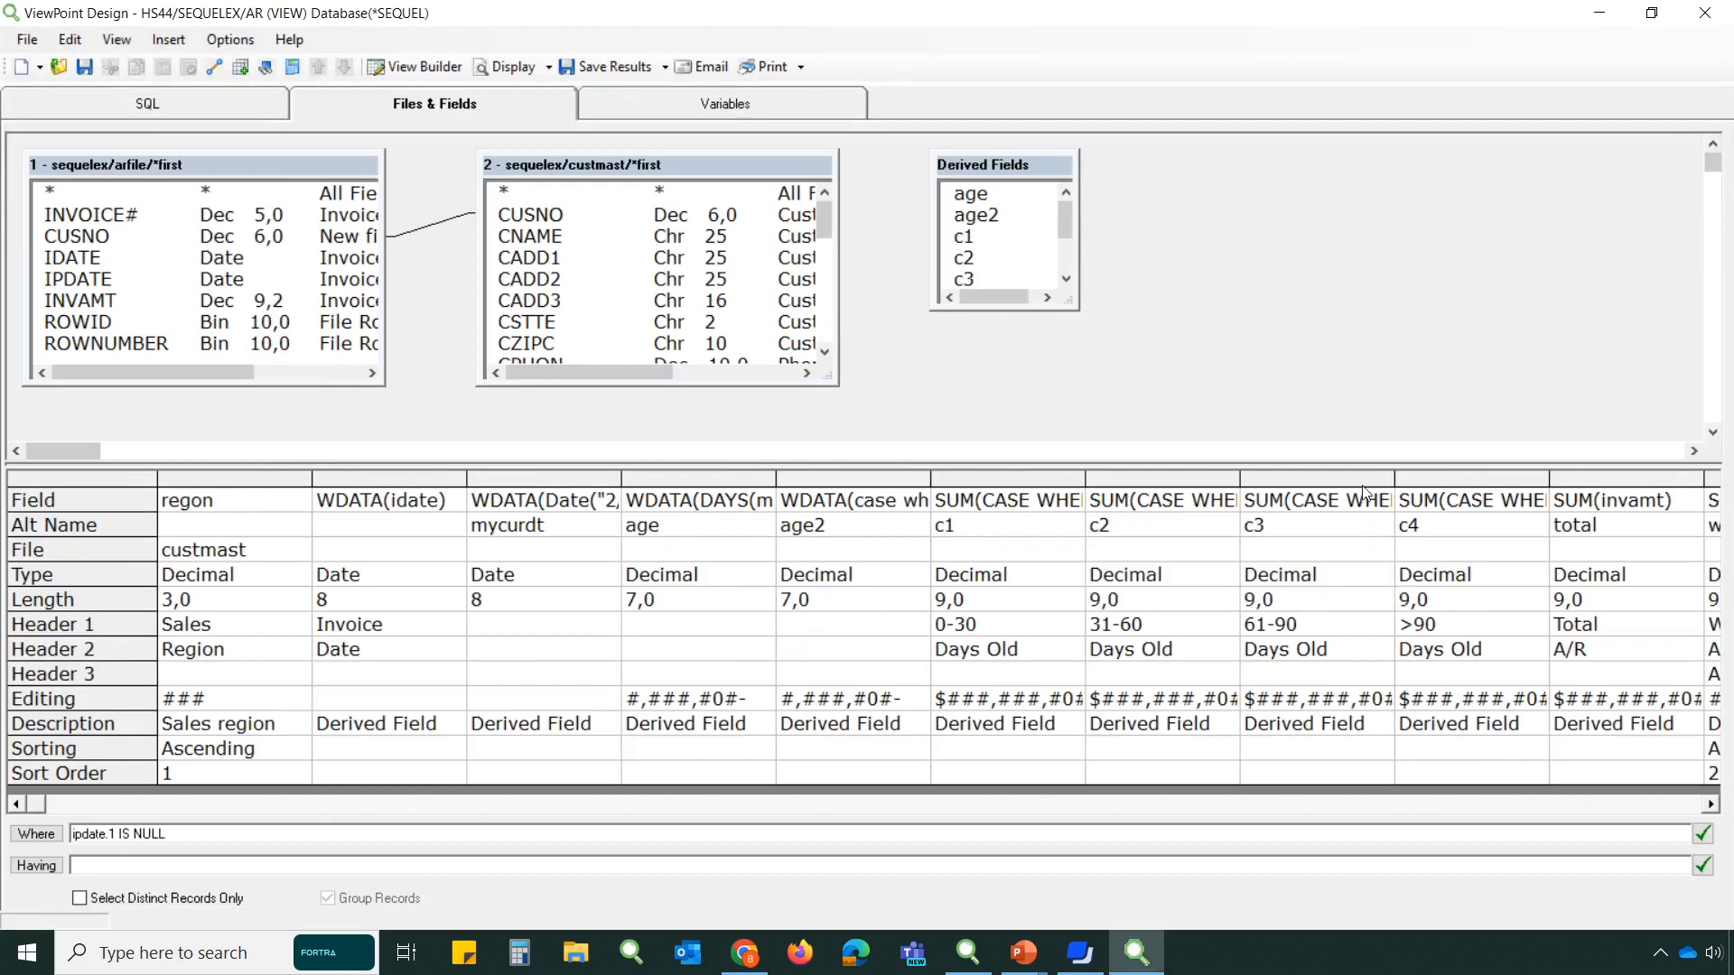
click(150, 103)
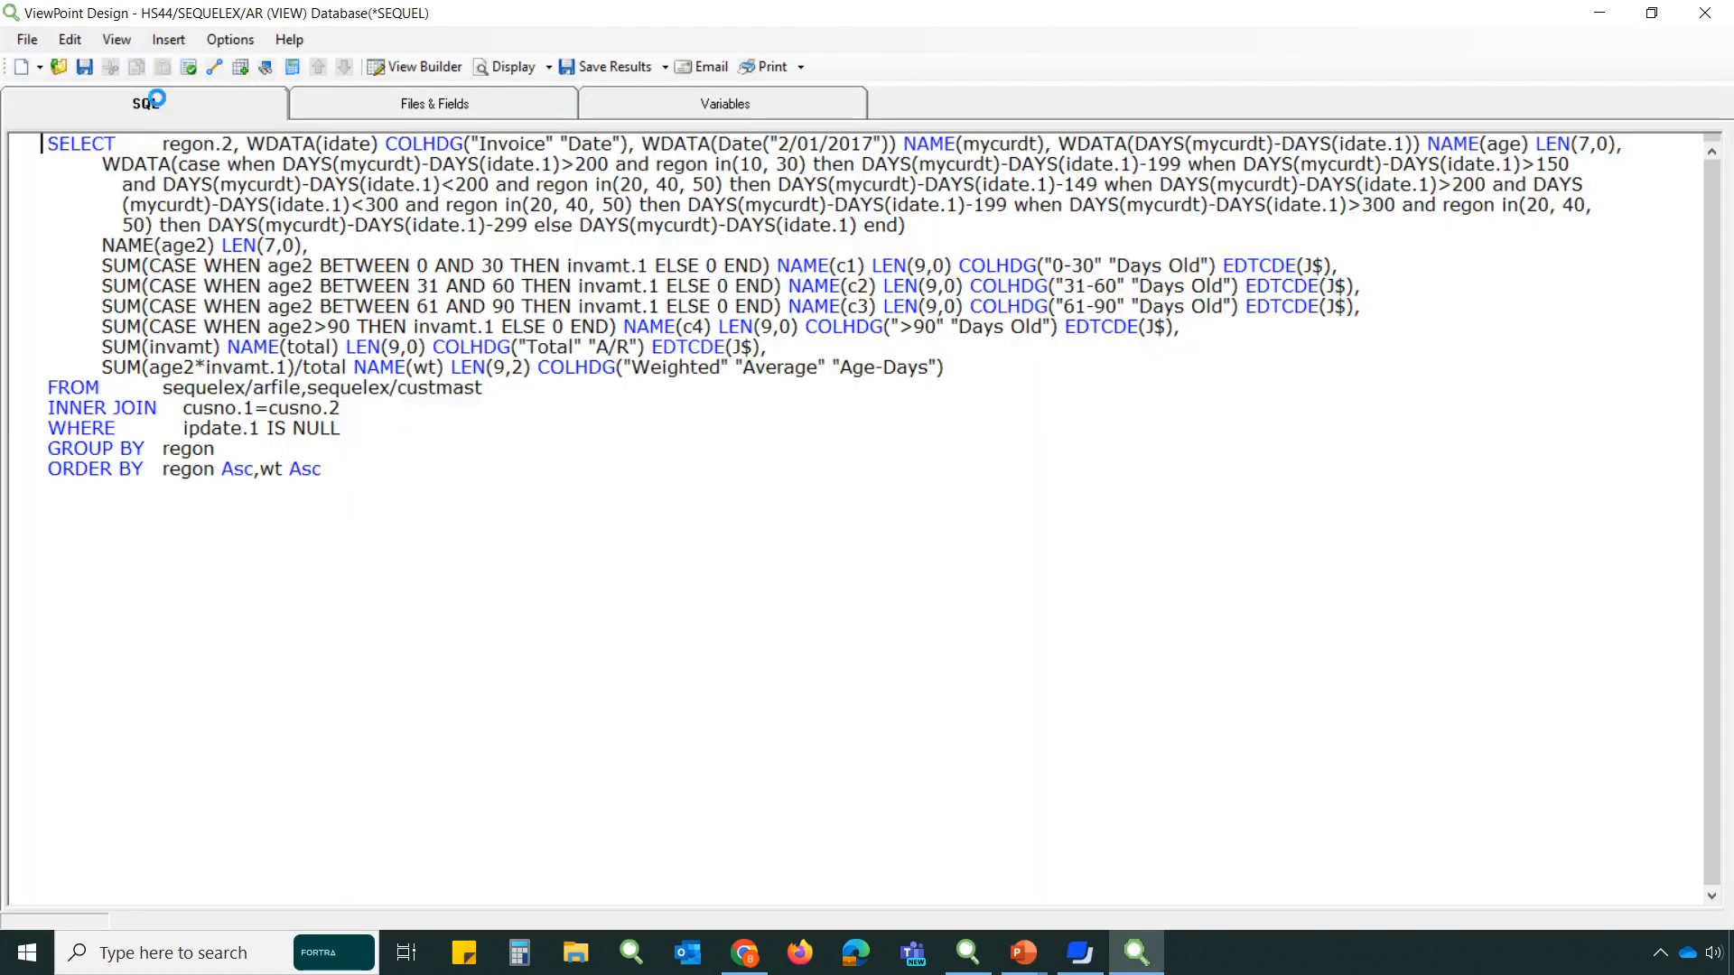
drag(43, 449, 225, 453)
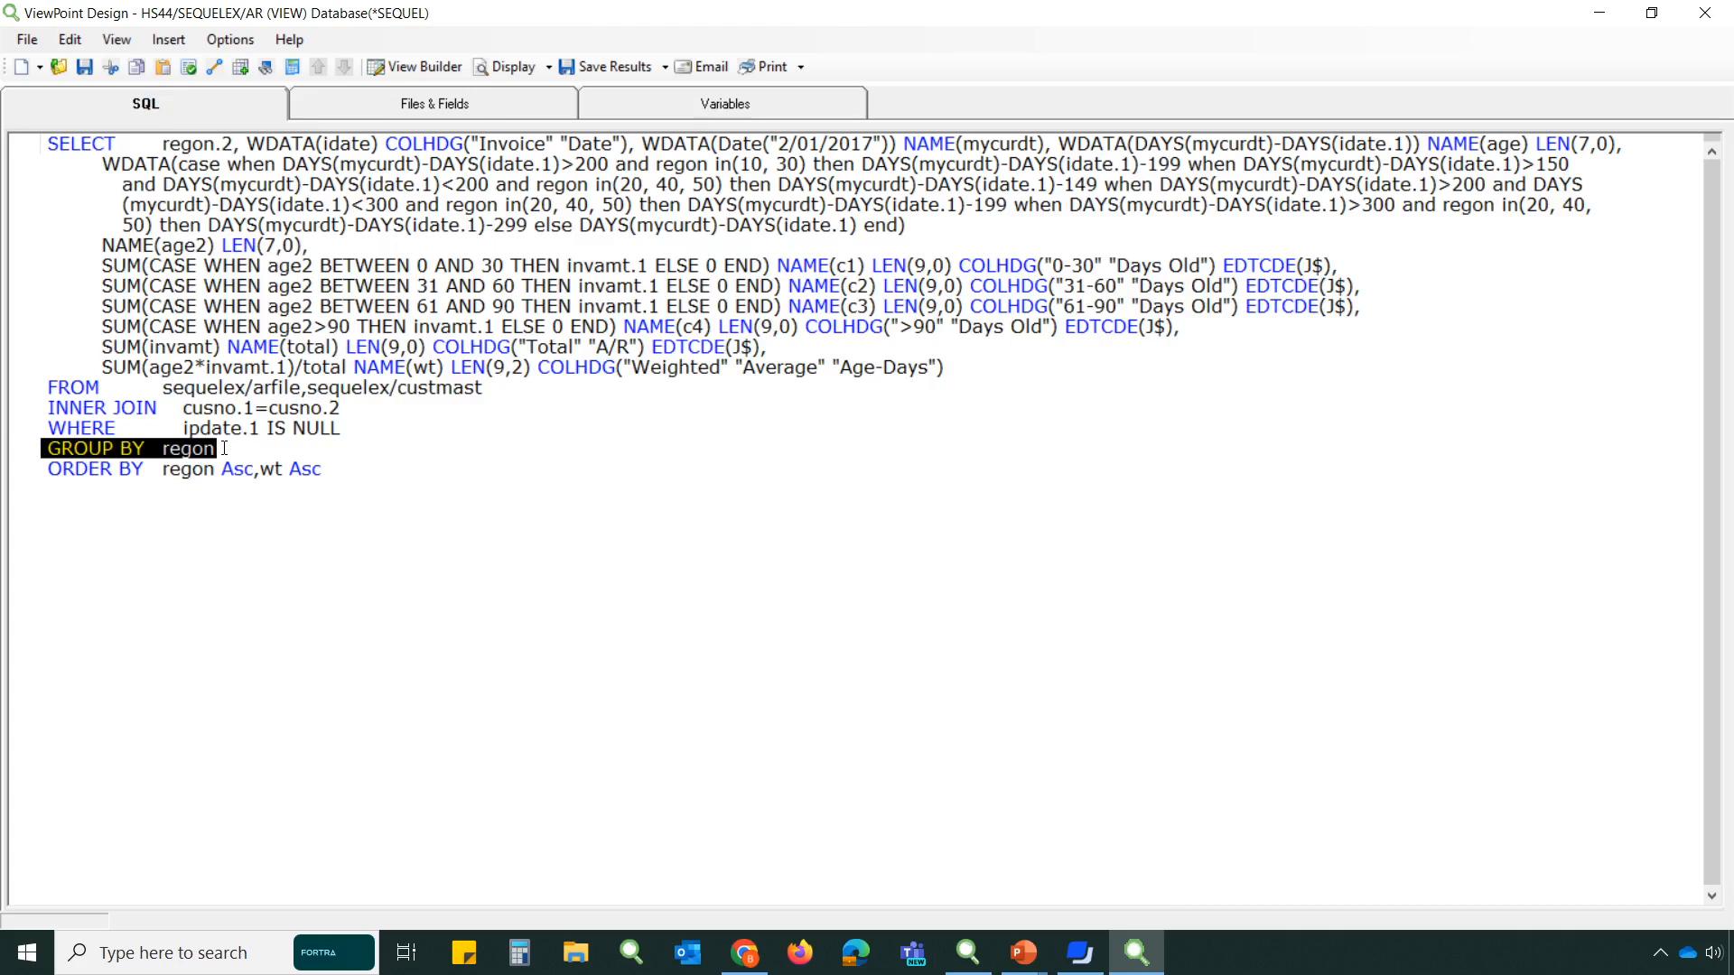
click(345, 101)
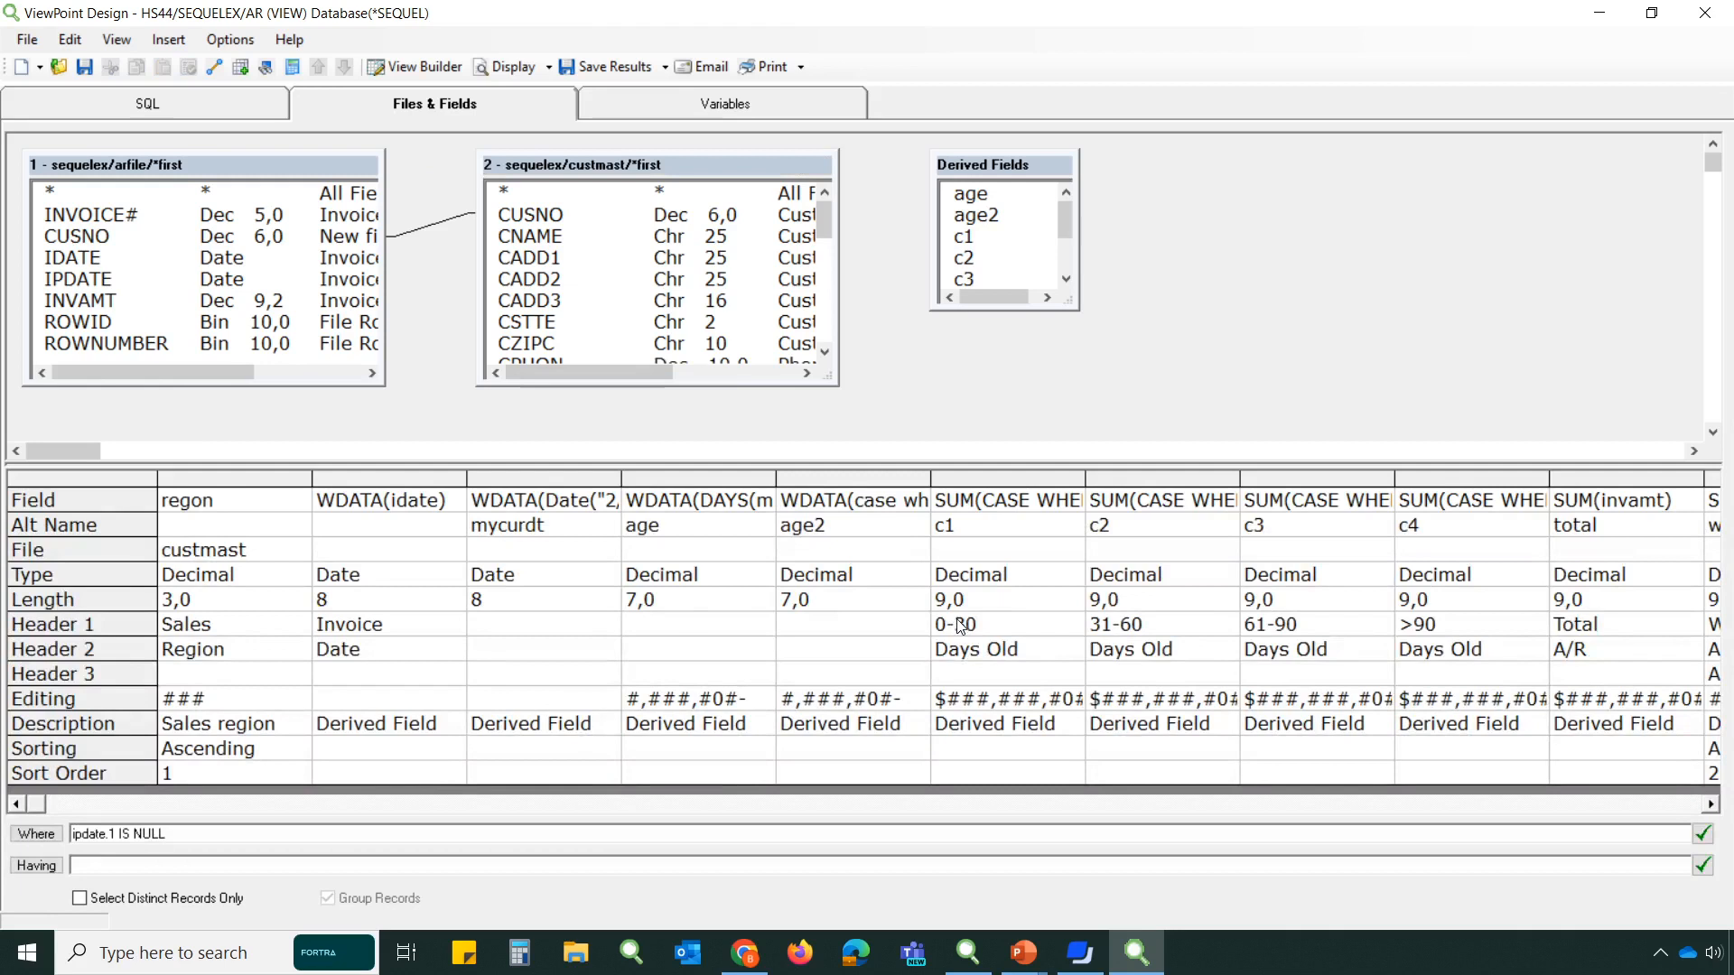
click(1705, 12)
Step: Display the AR view's results and regroup them by Salesman Number
click(44, 233)
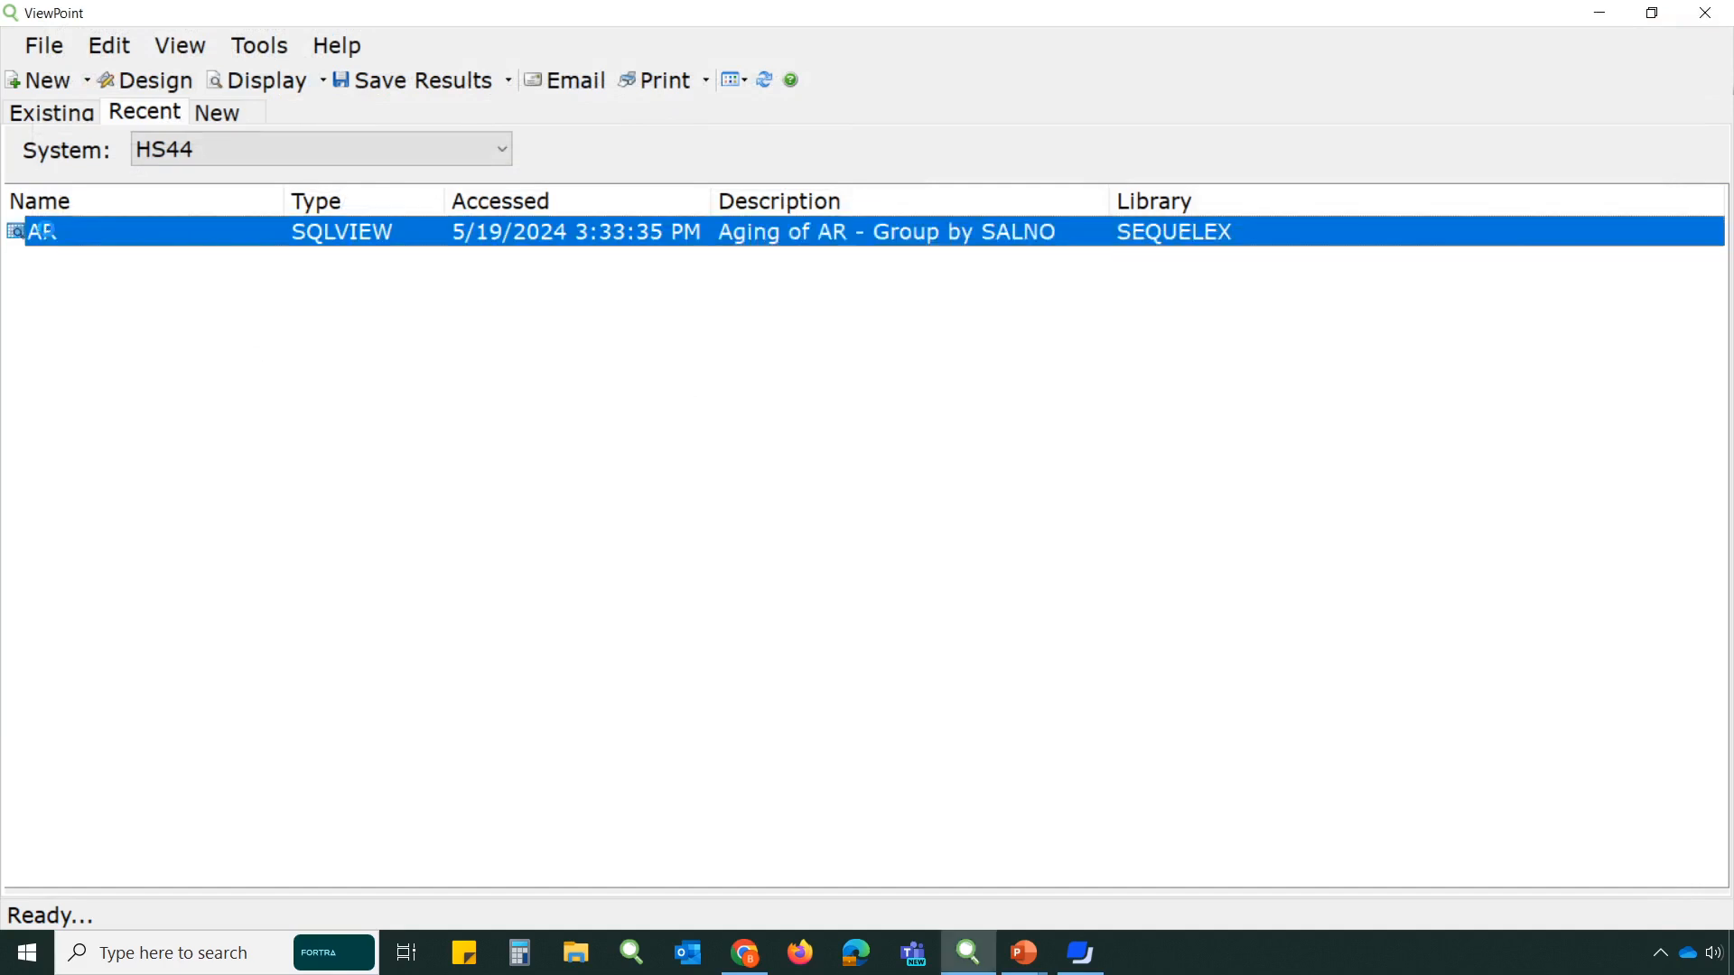
double_click(44, 233)
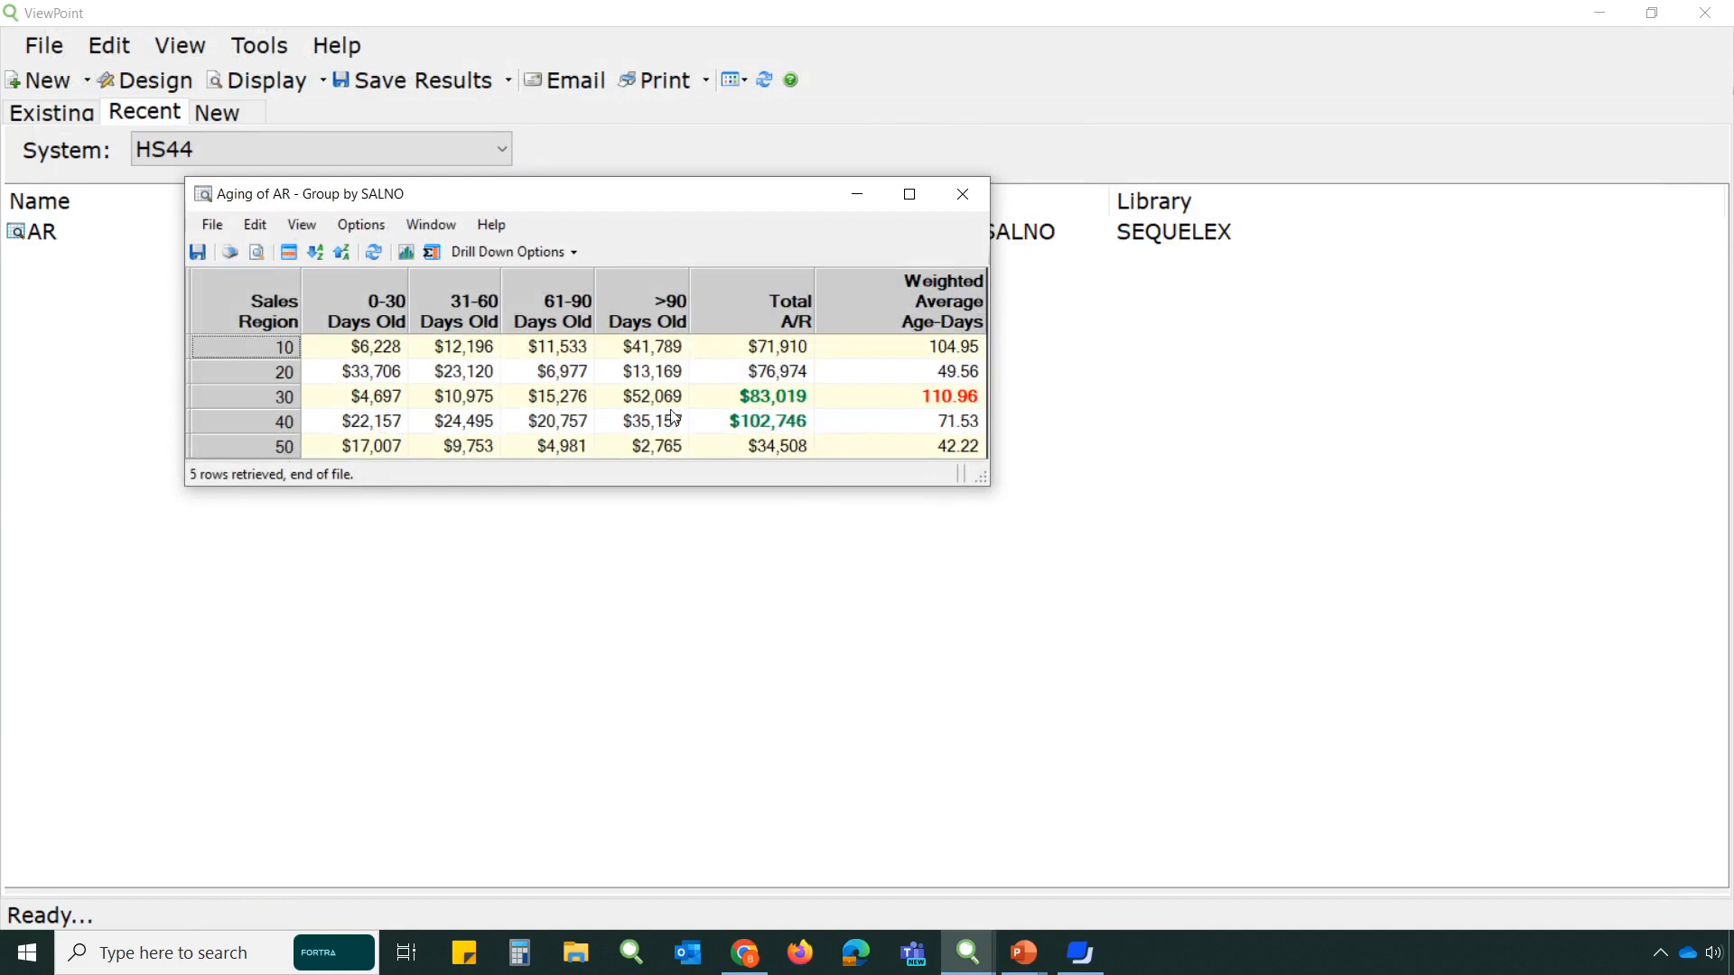
right_click(246, 404)
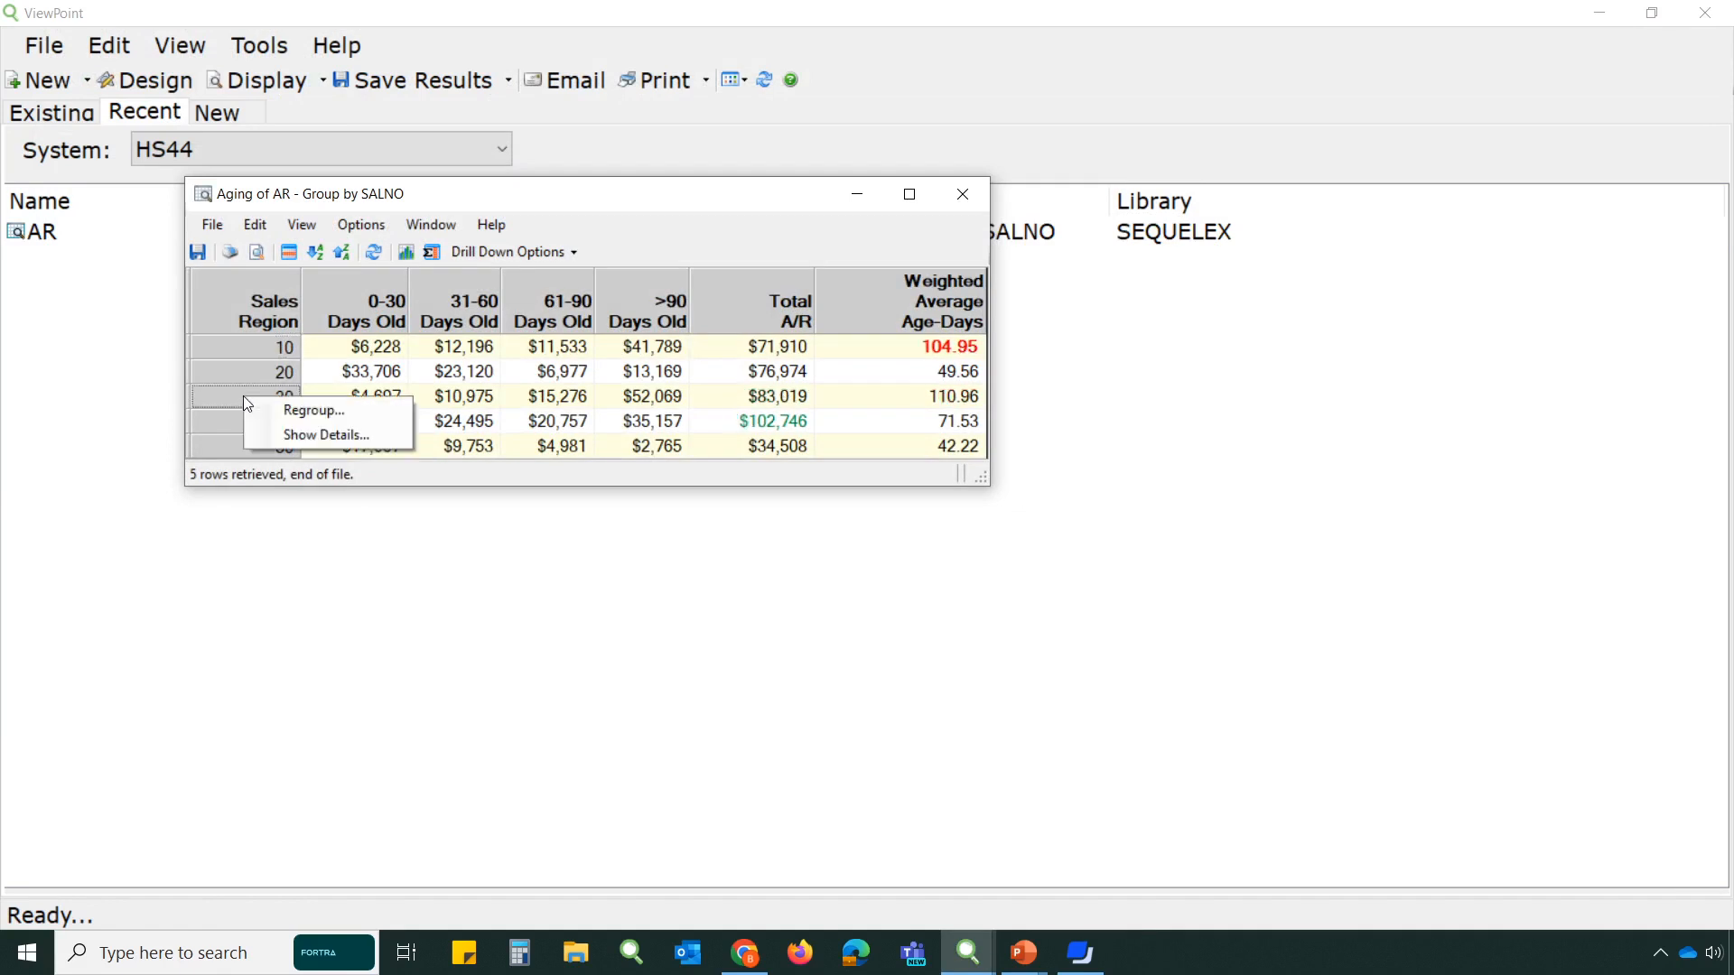
click(392, 415)
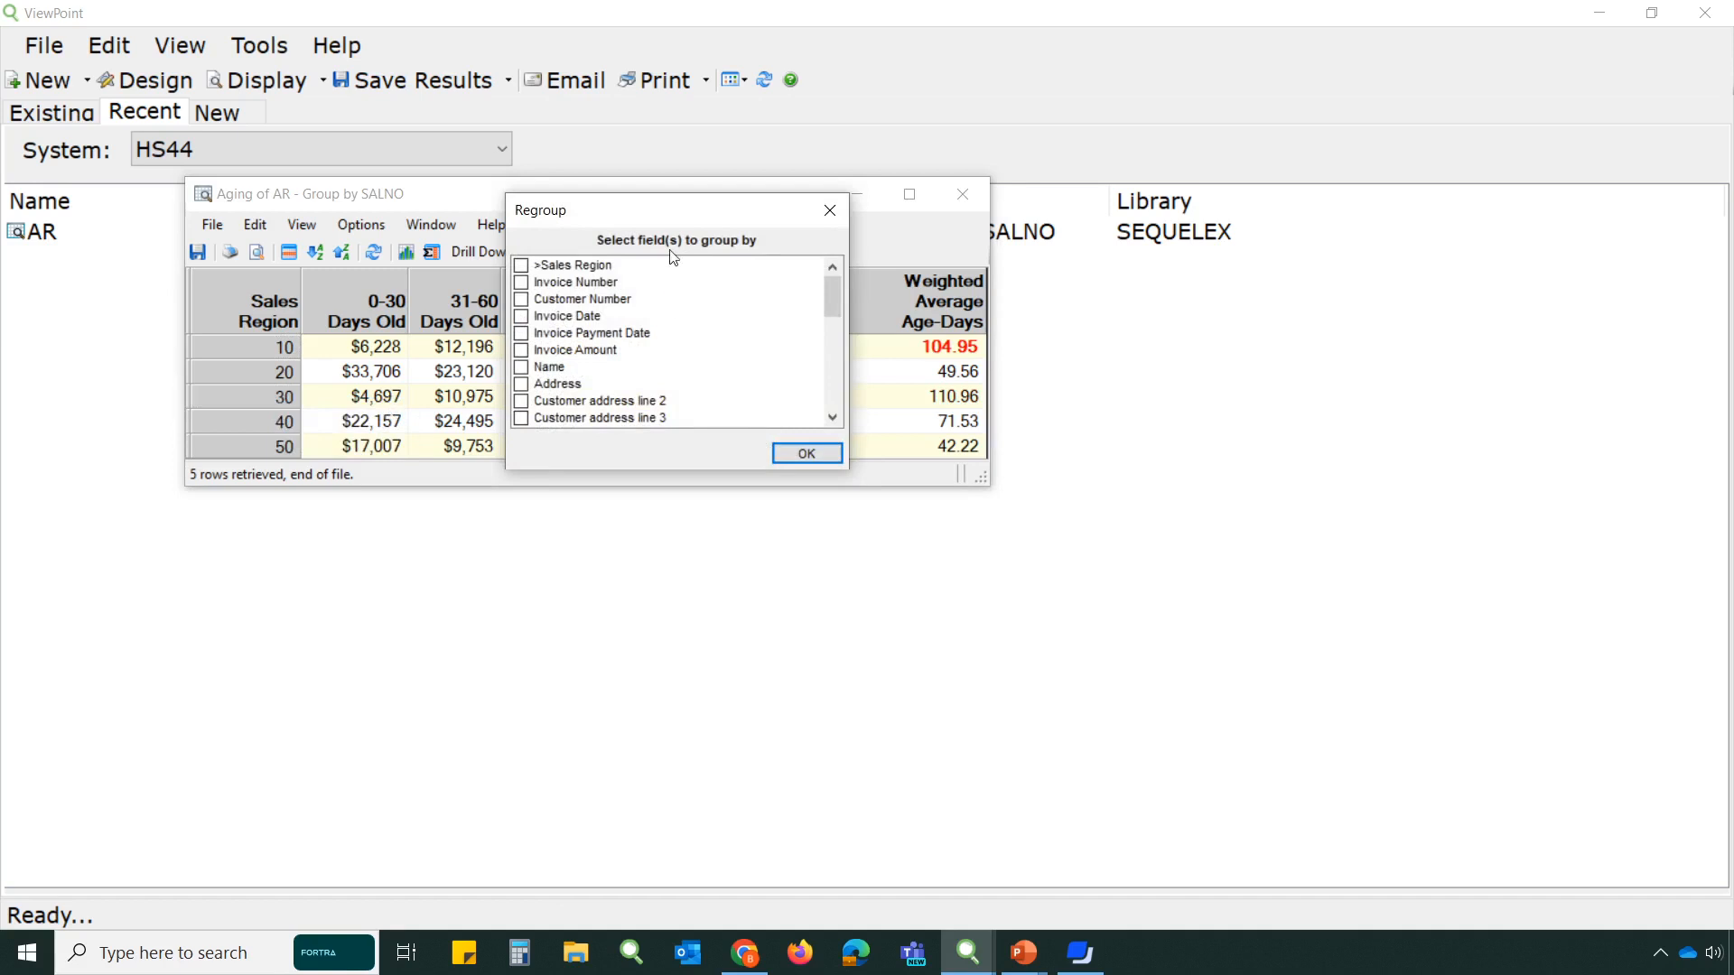
drag(665, 219, 885, 221)
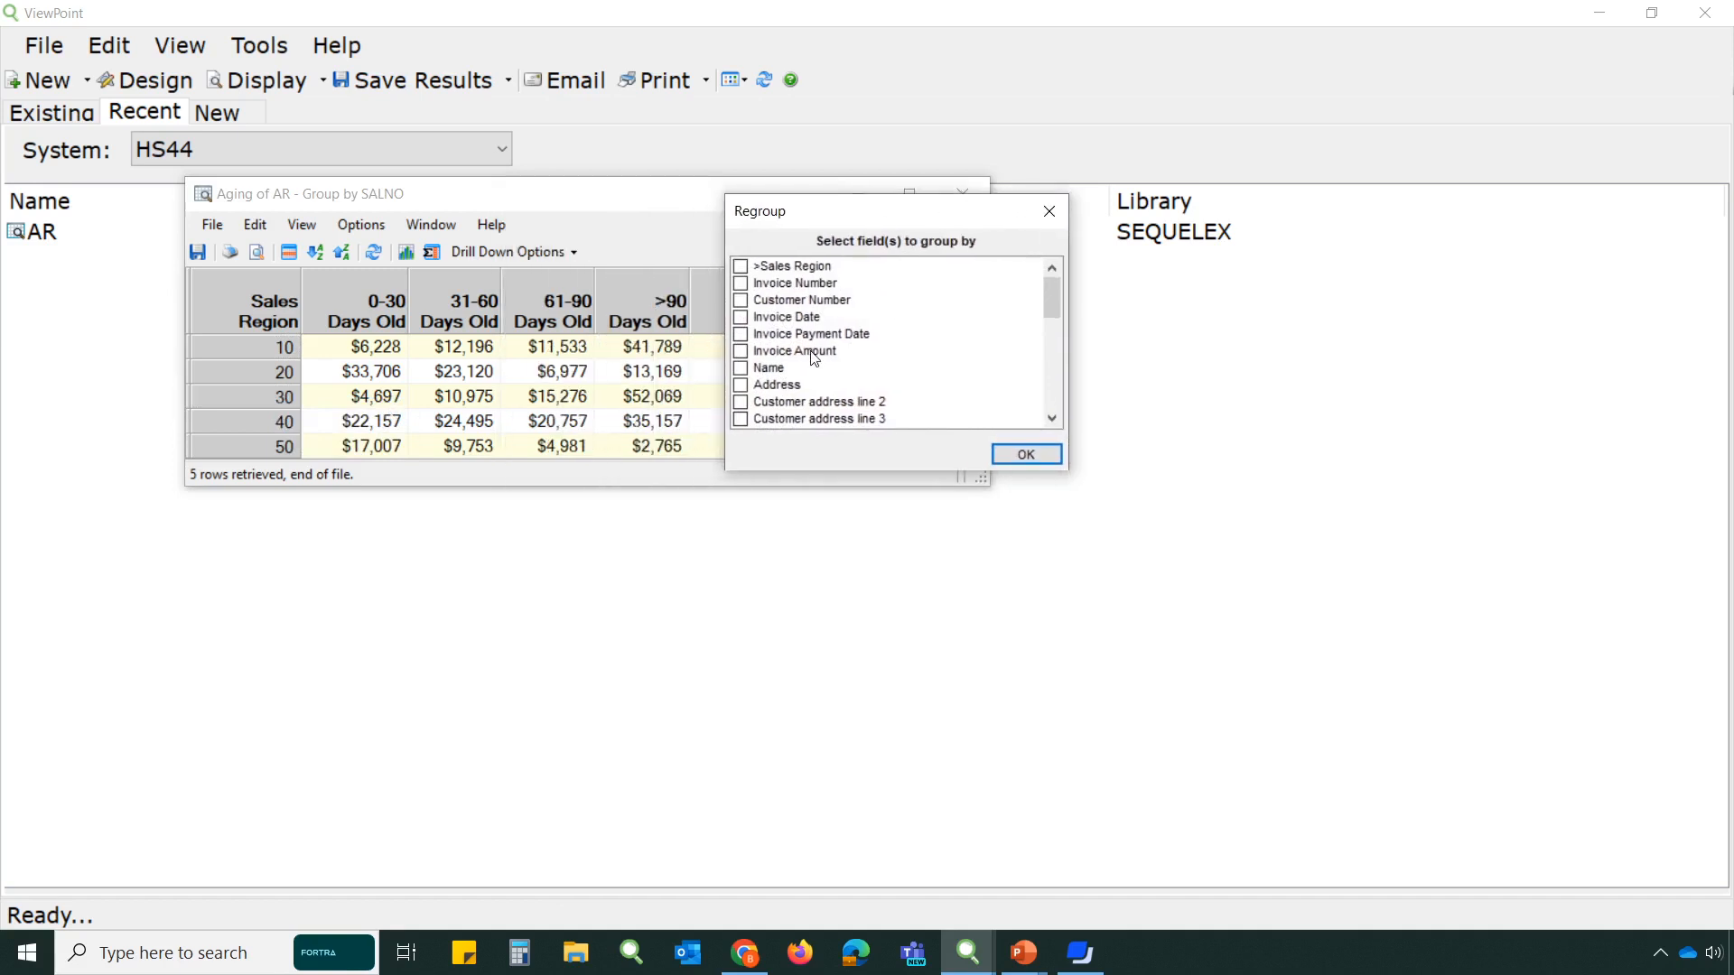
scroll(782, 385, down, 2)
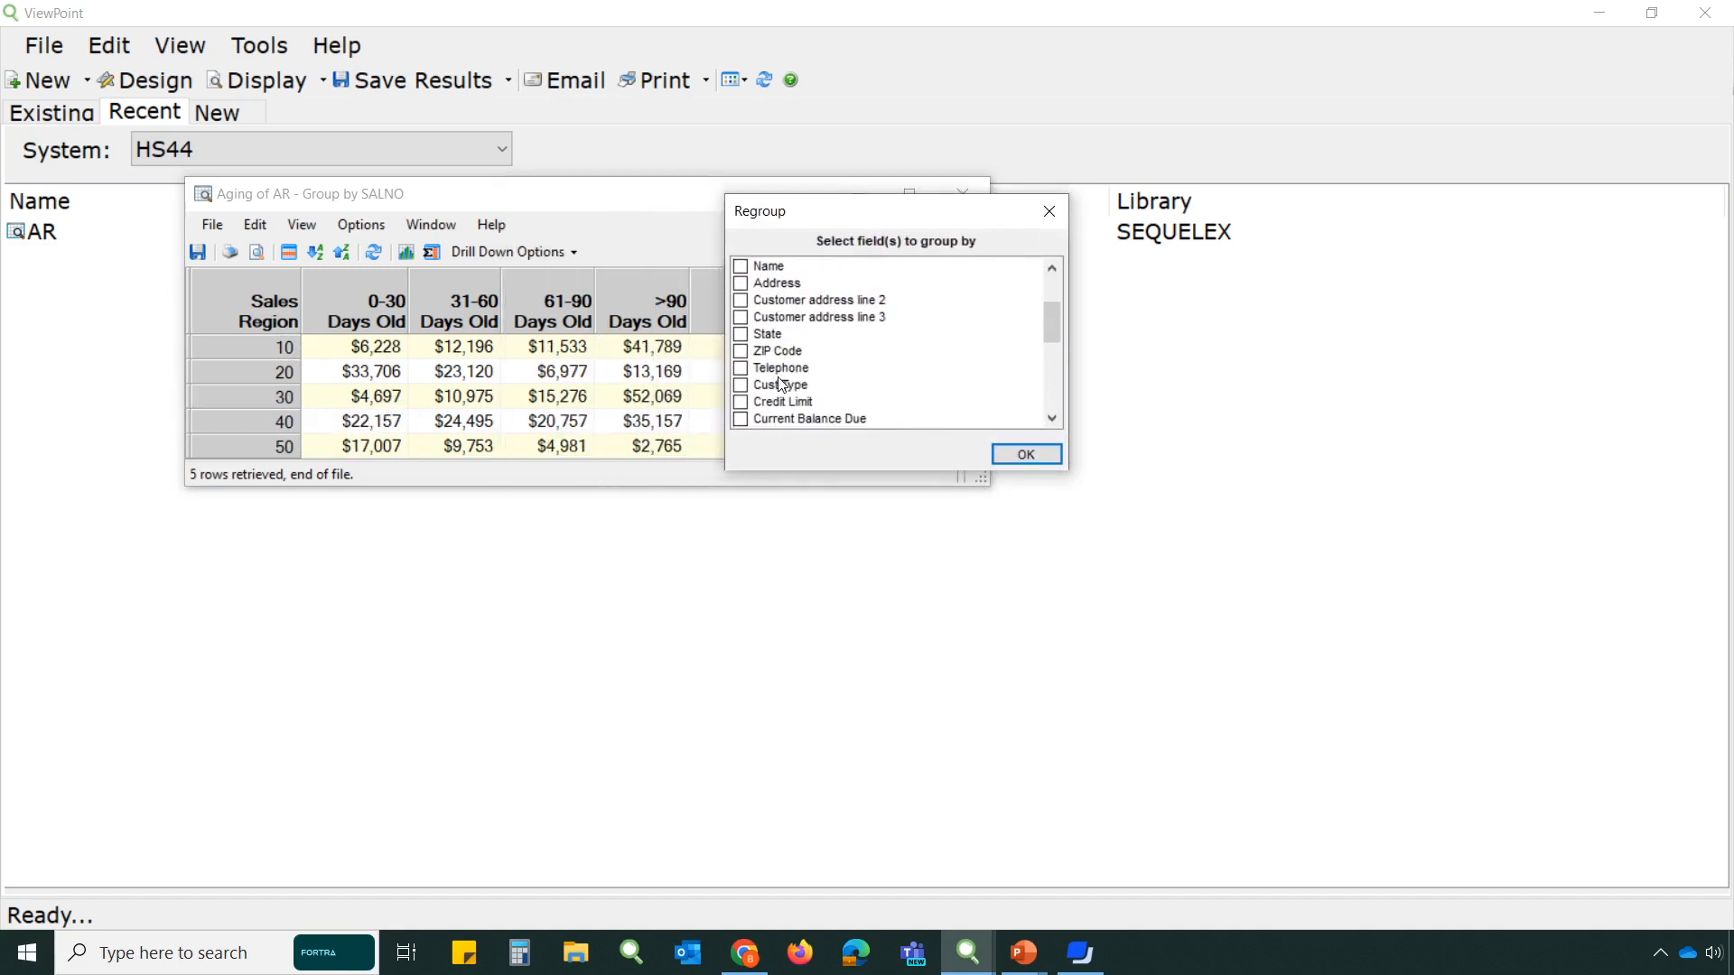
scroll(782, 385, down, 2)
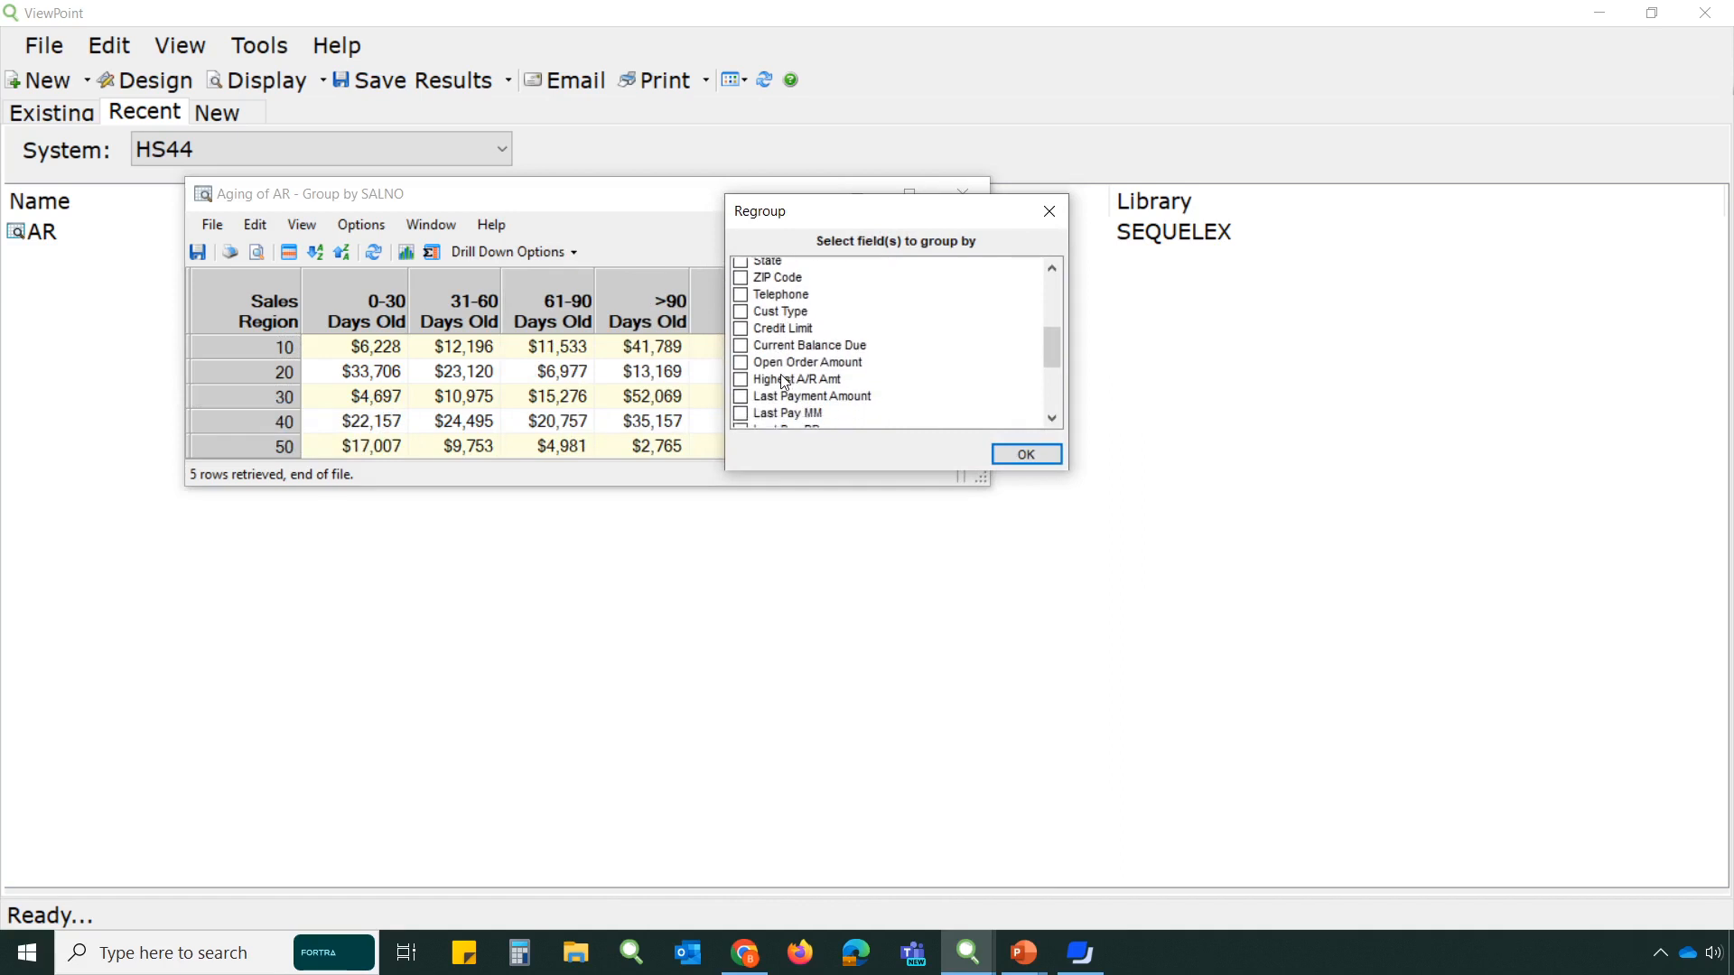
scroll(784, 382, down, 1)
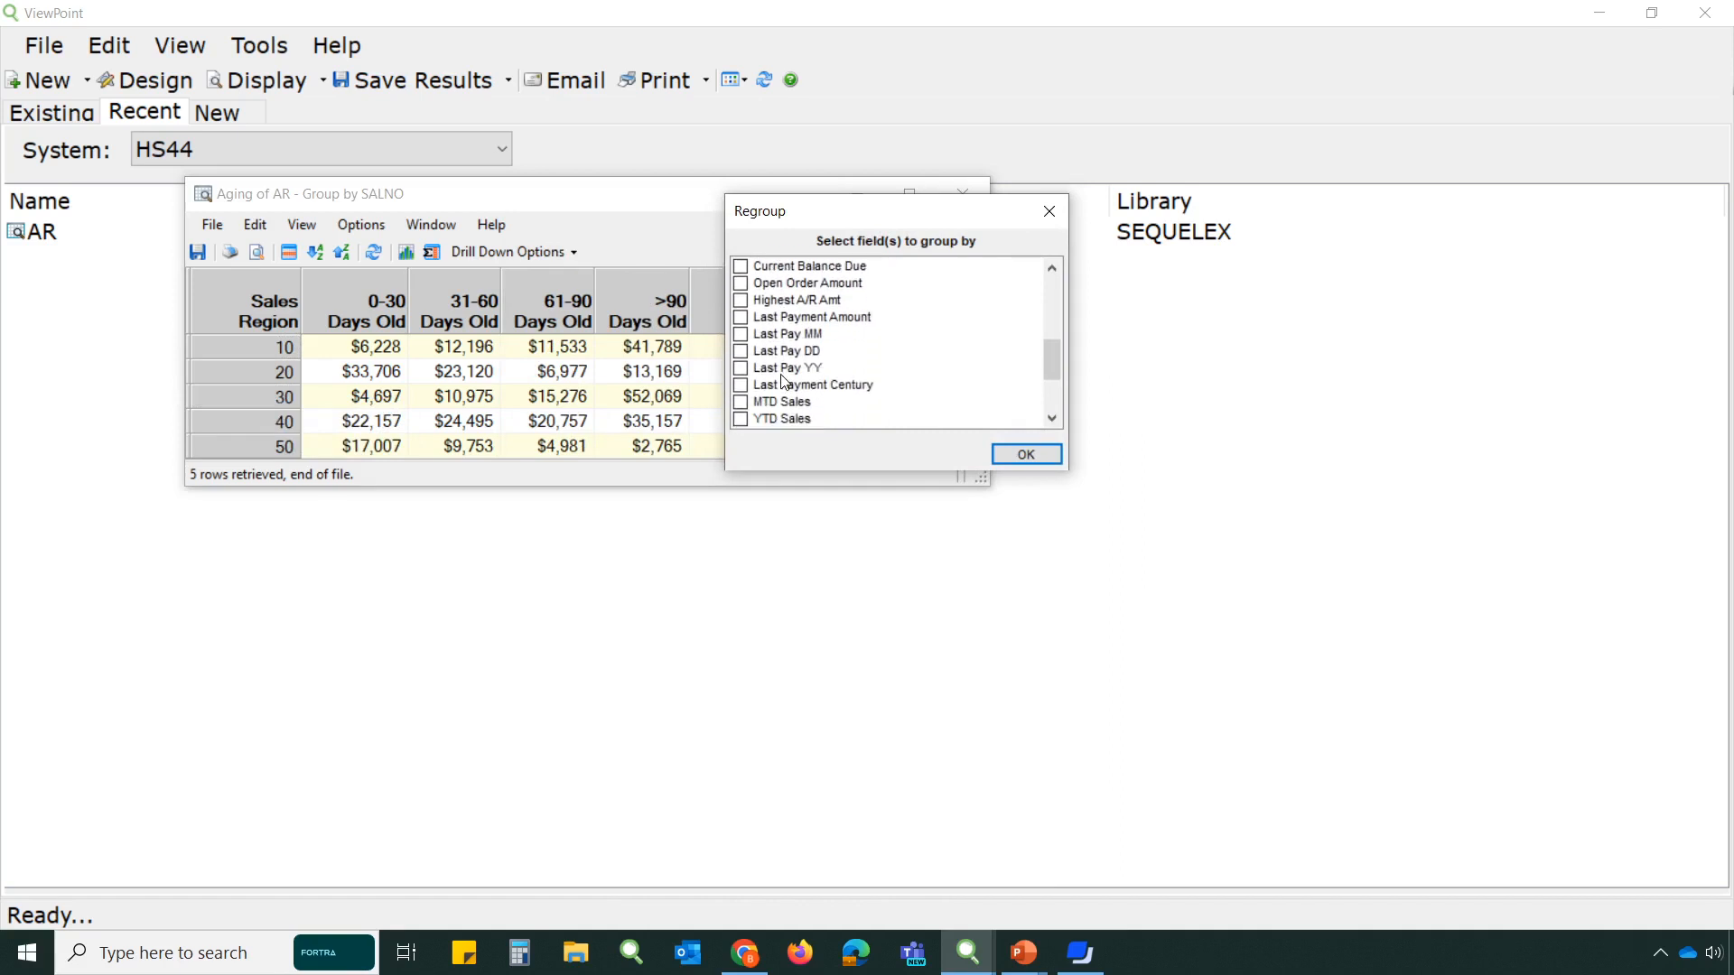
scroll(784, 382, down, 1)
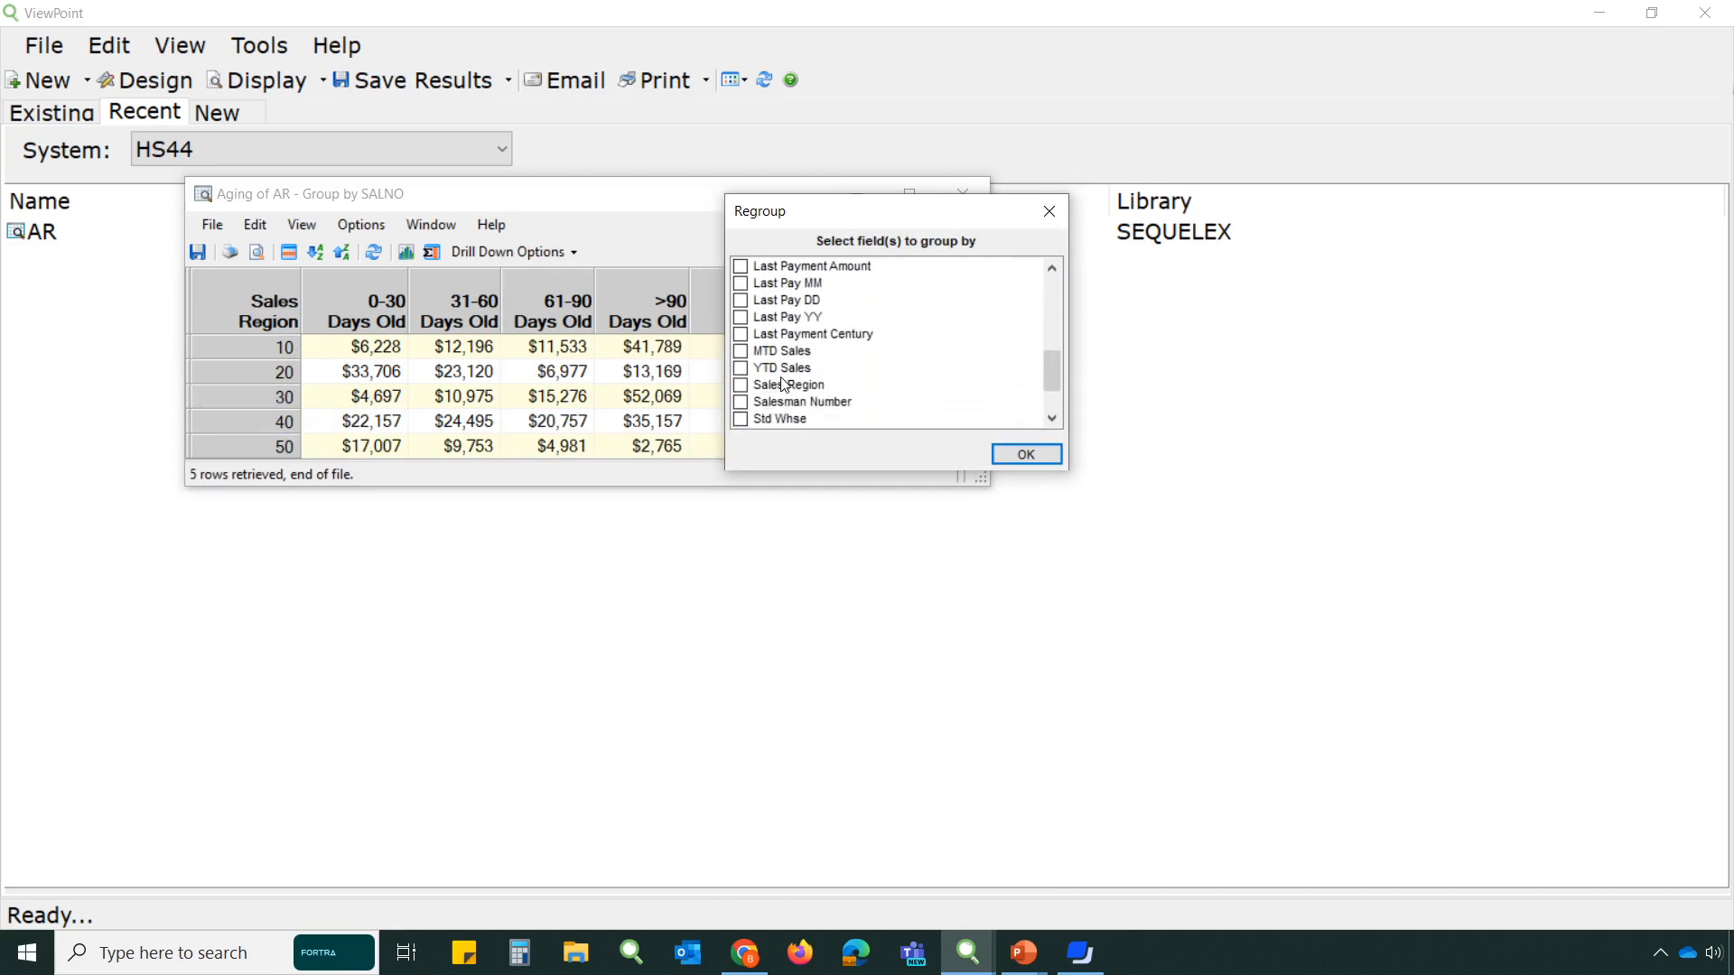
click(742, 403)
click(1016, 453)
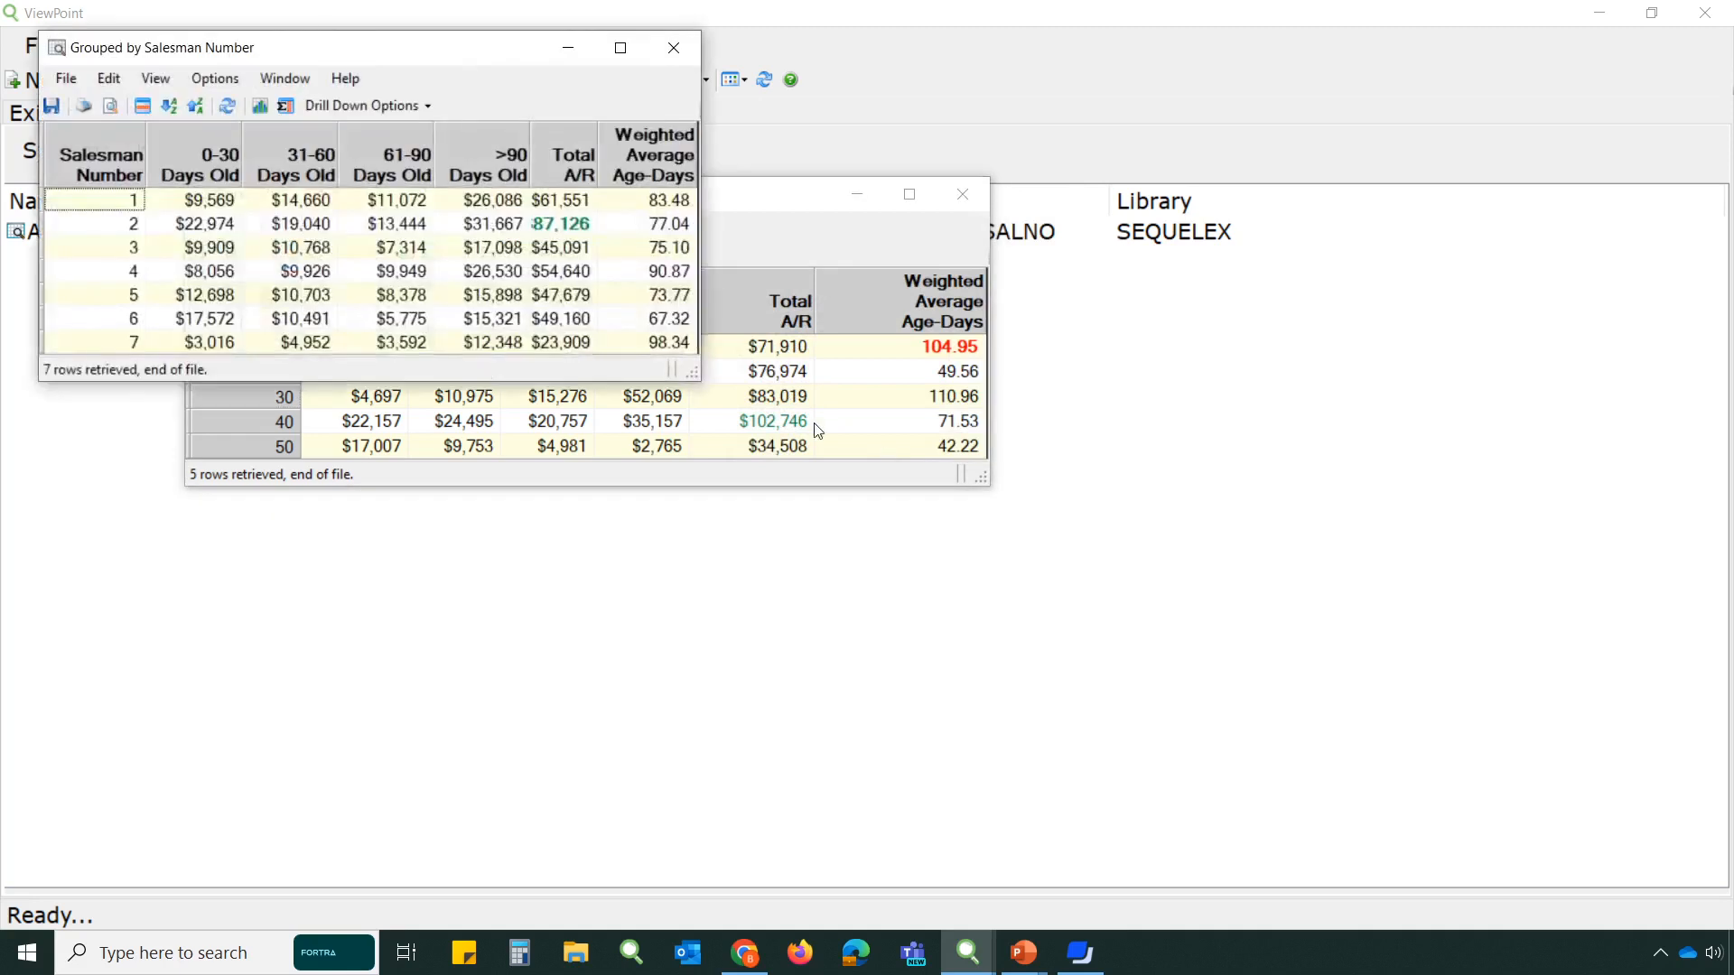
Step: Check the save options for the results grouped by Salesman Number, and close those results
drag(340, 33, 1098, 327)
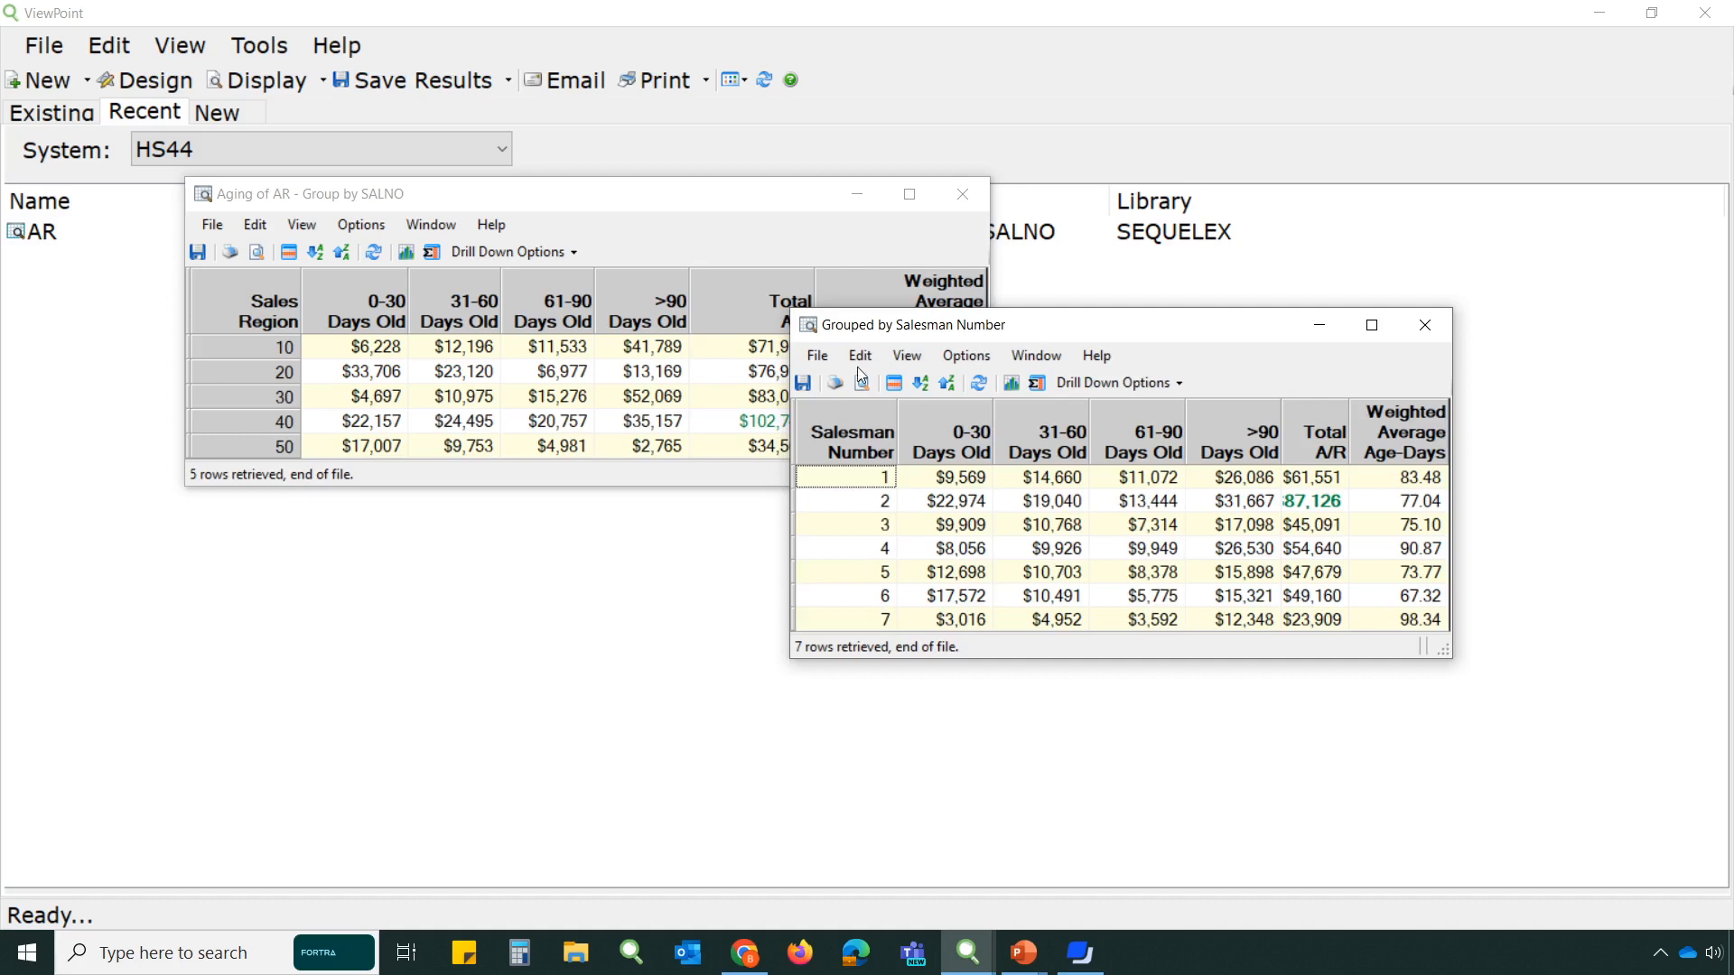
click(826, 360)
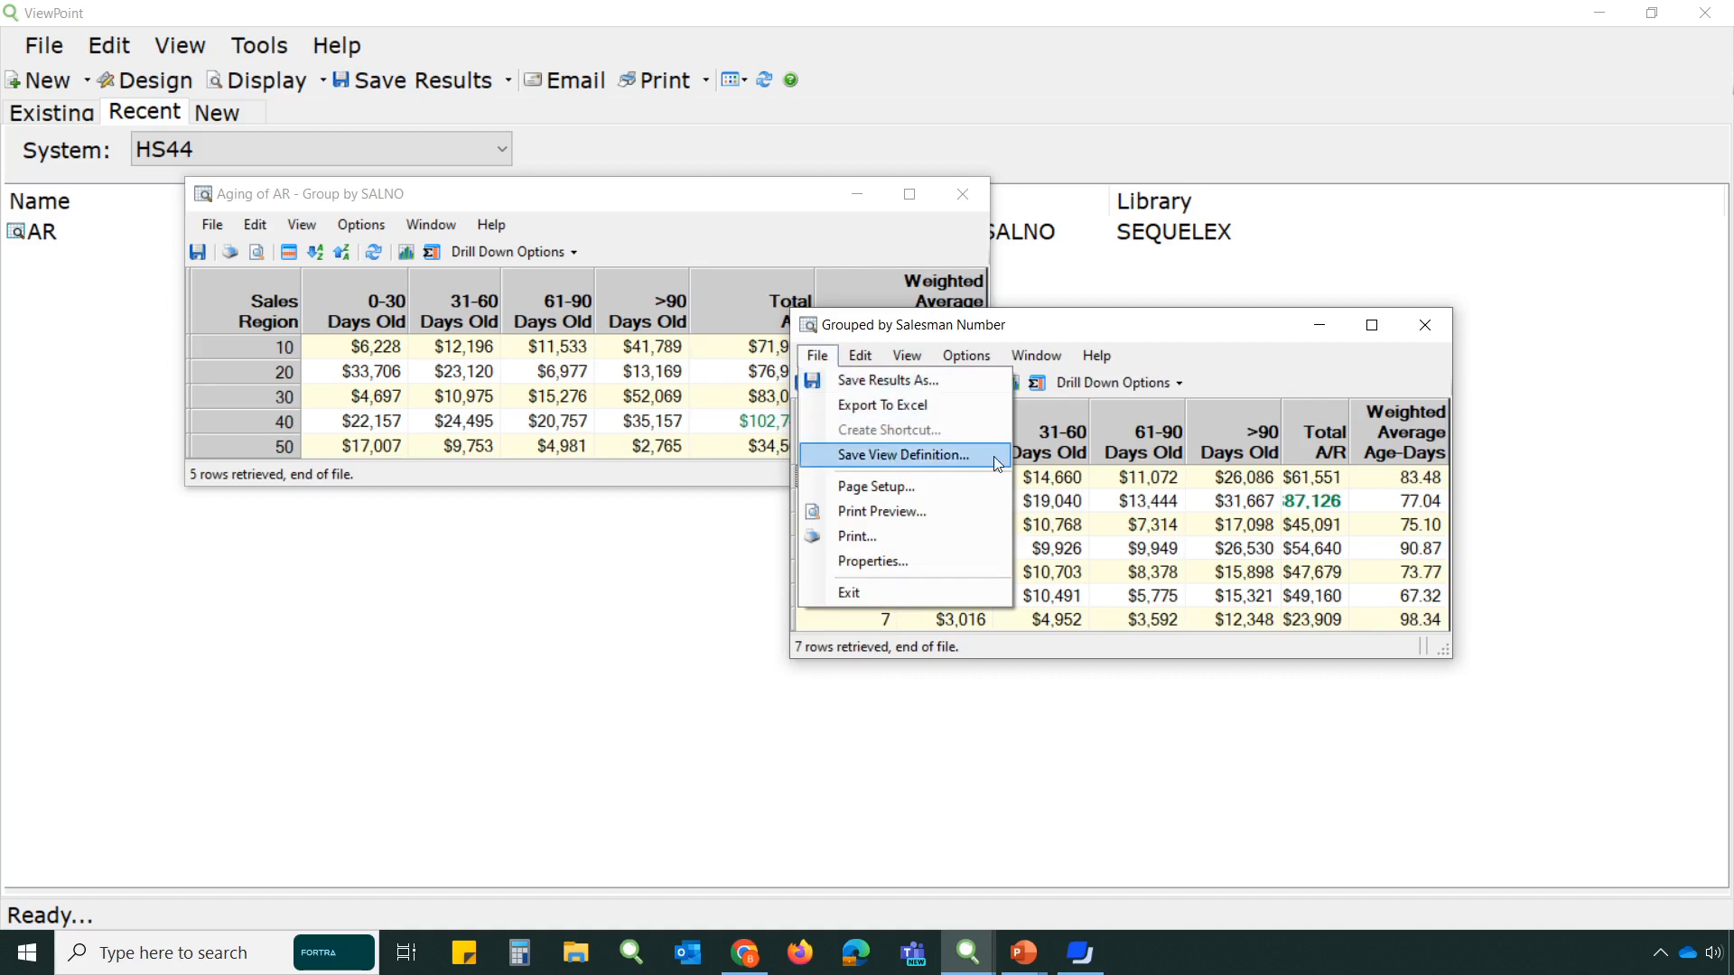
click(1166, 330)
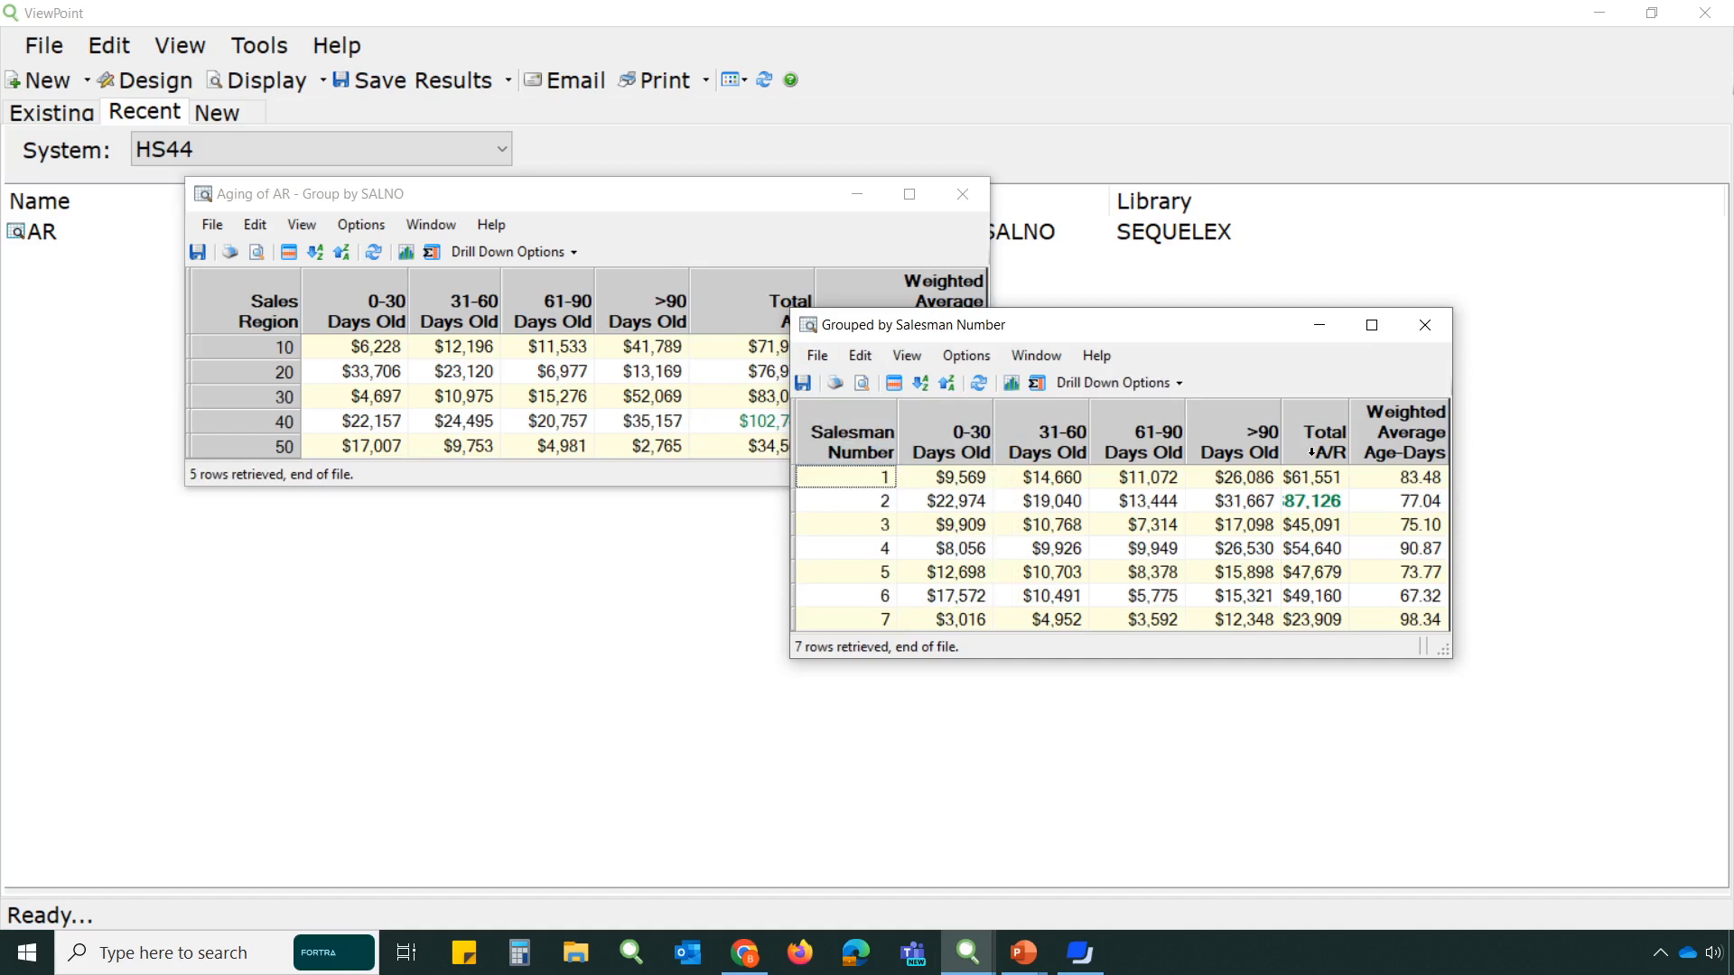
click(1425, 325)
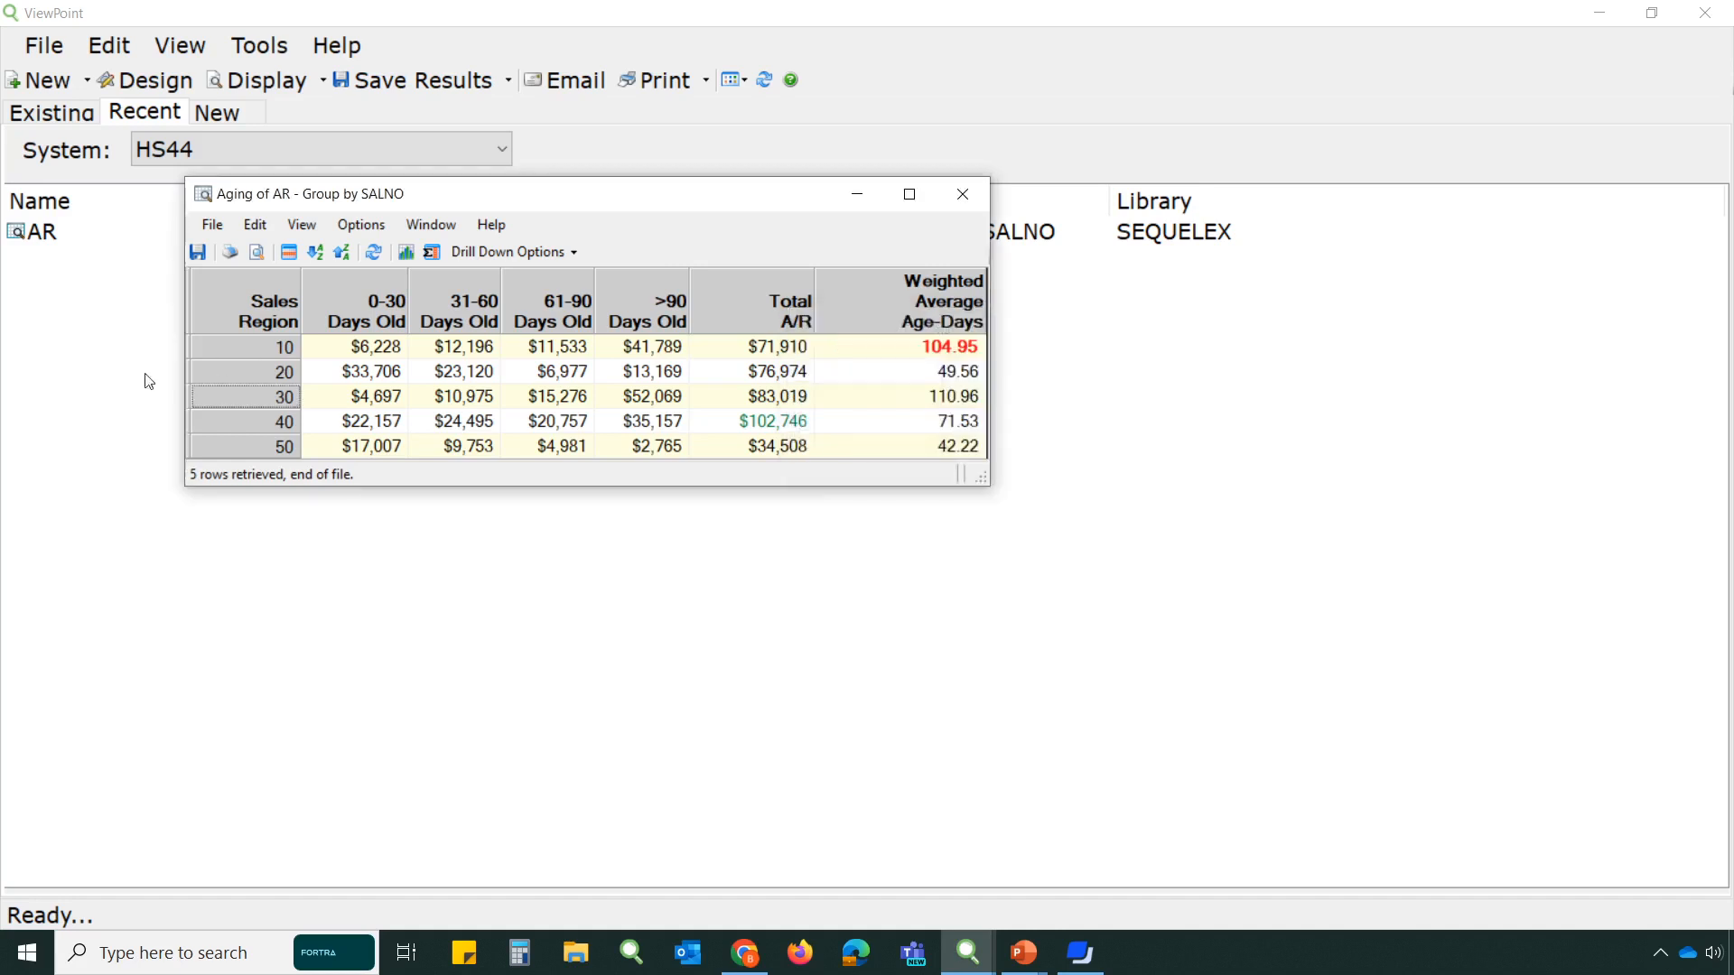
Step: Show details for sales region 30, grouped by Salesman Number, Customer Status and Preffered Customer Y/N
right_click(257, 400)
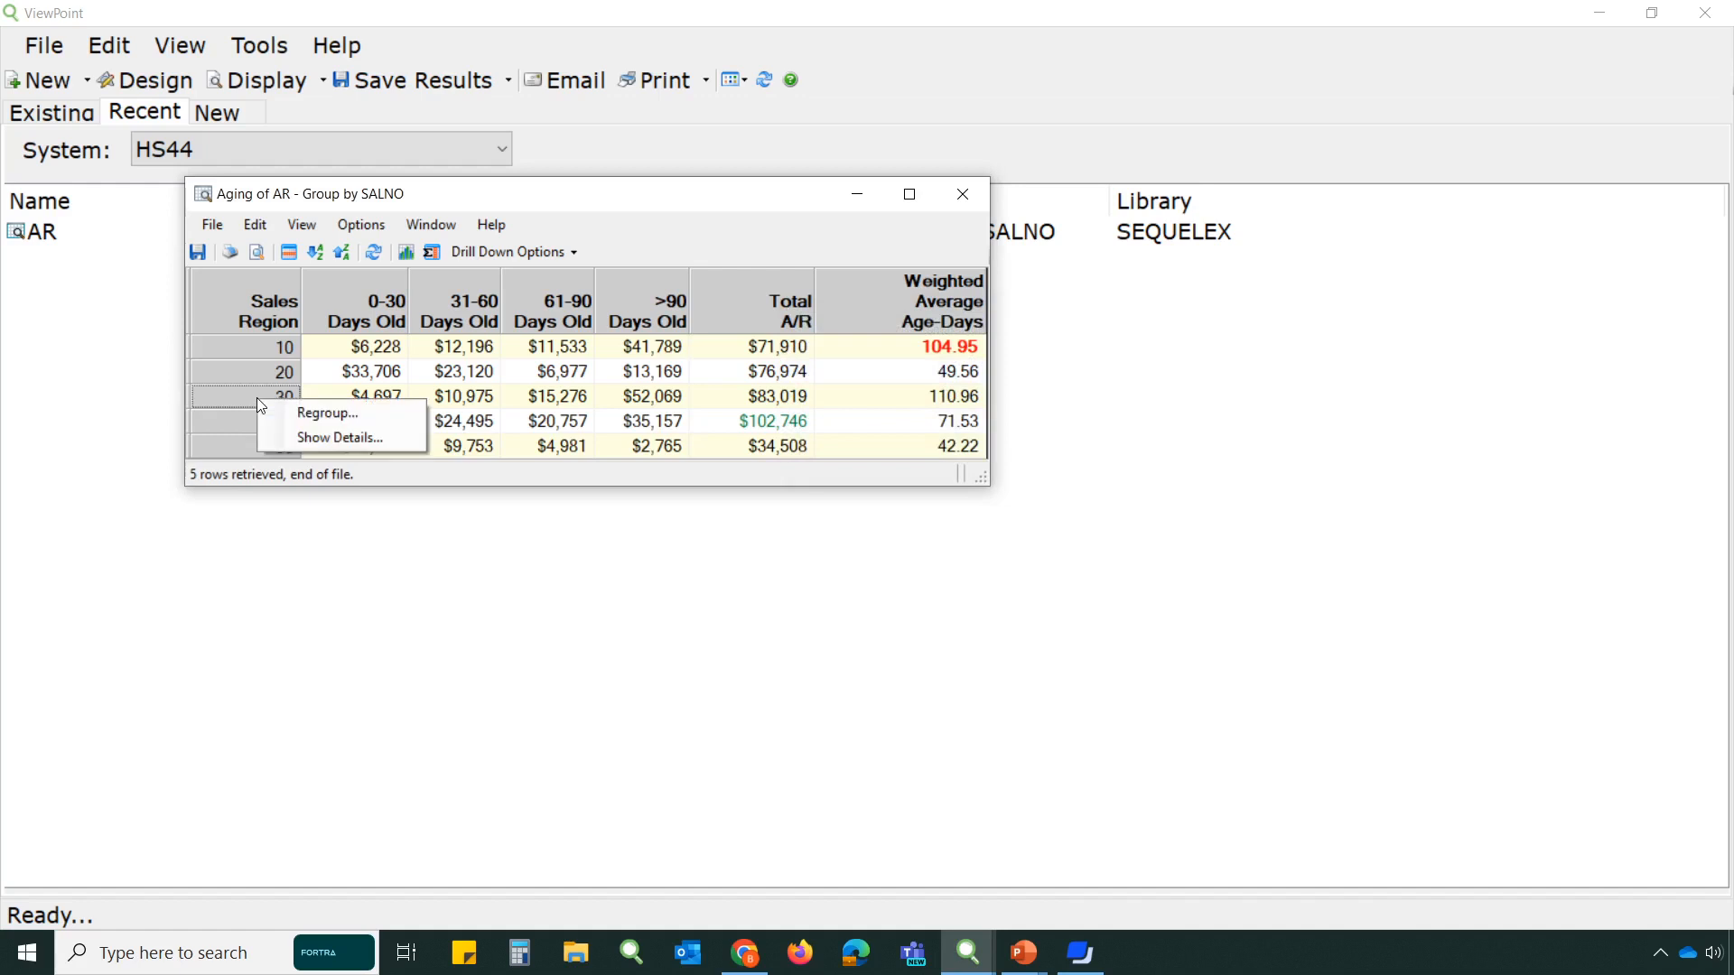
click(419, 445)
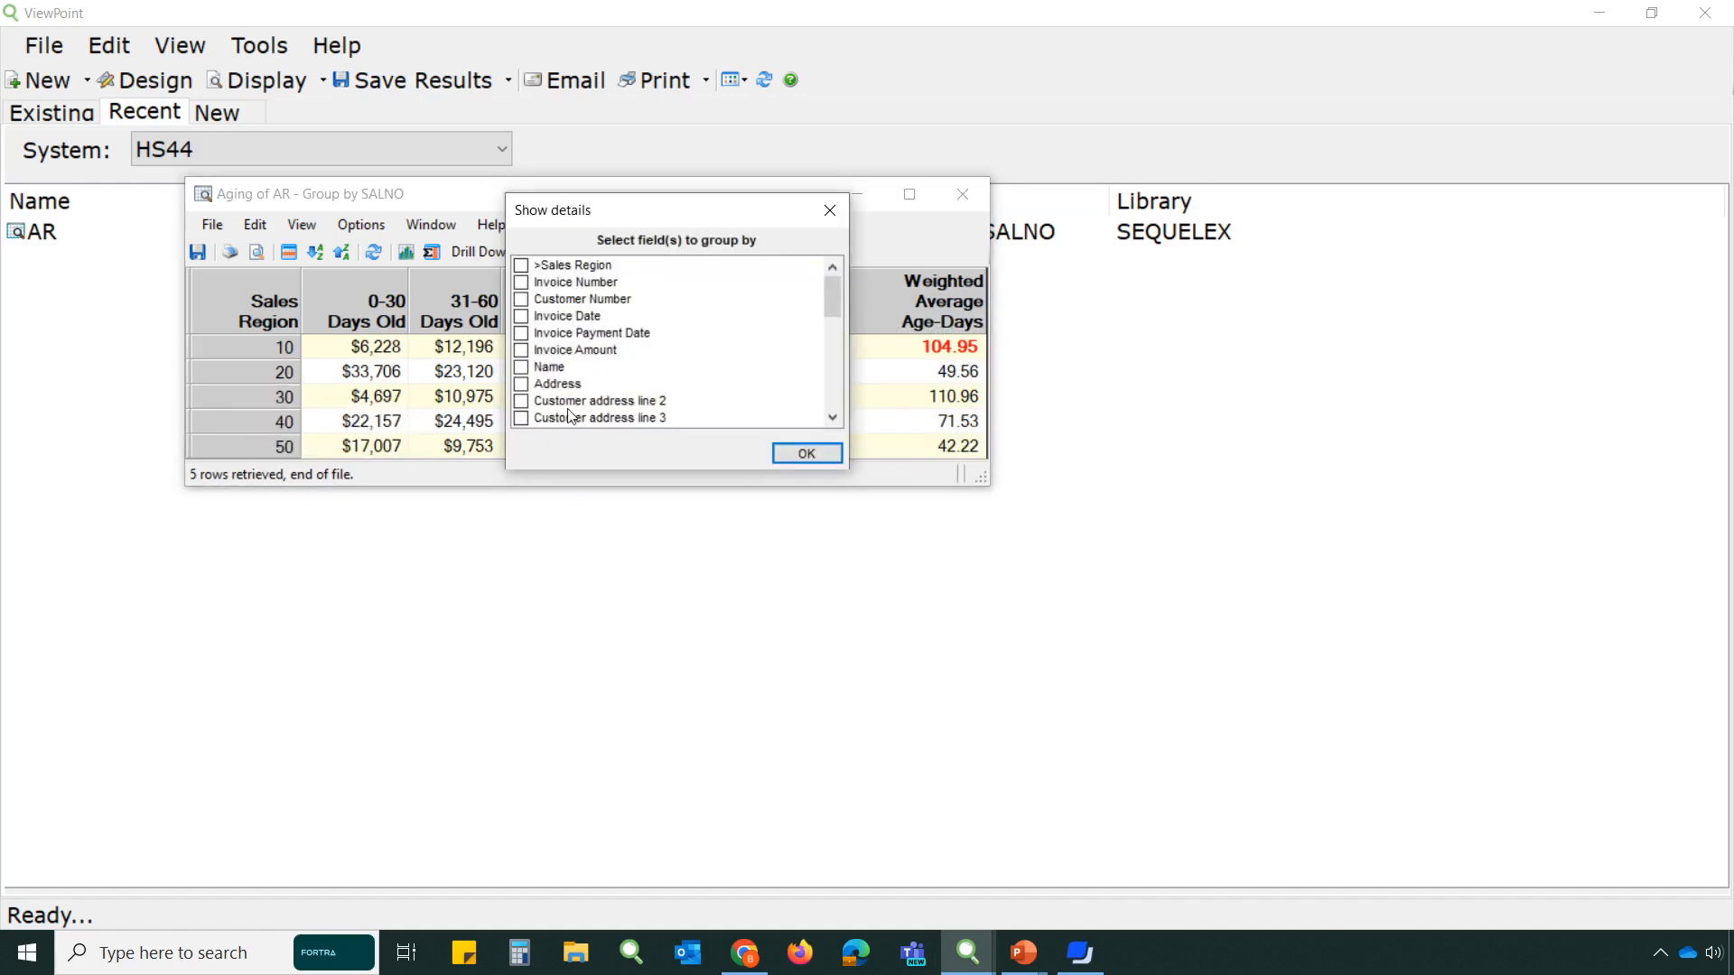
drag(711, 255, 739, 267)
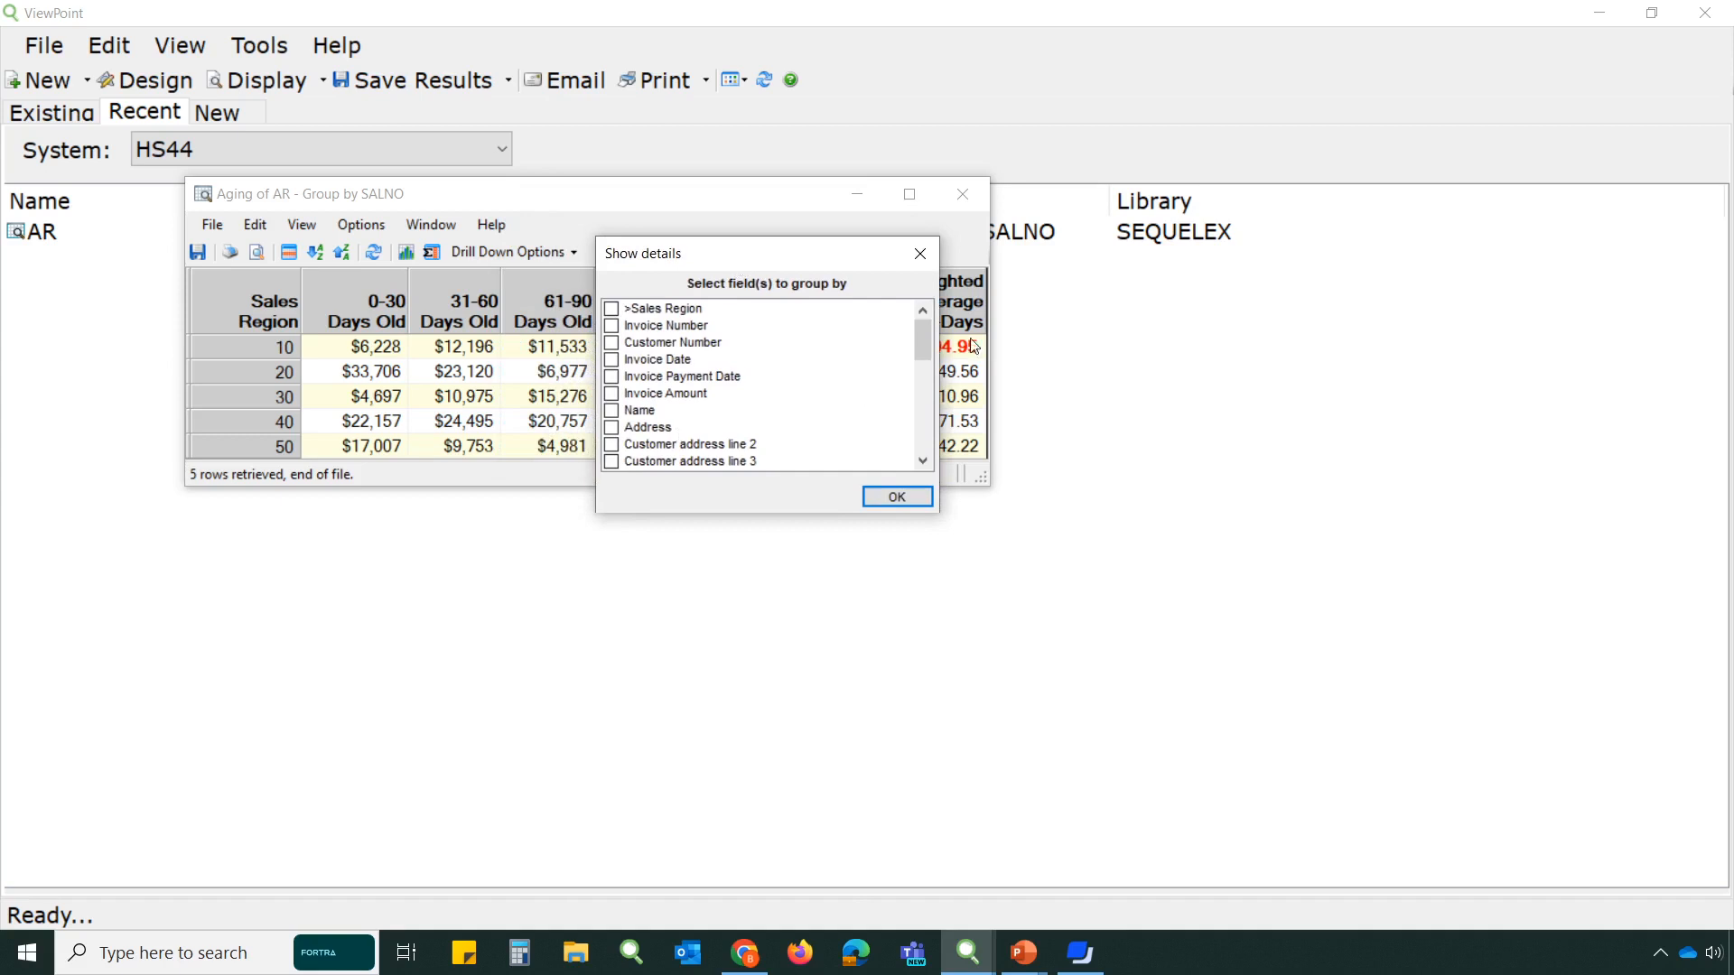
drag(925, 343, 924, 428)
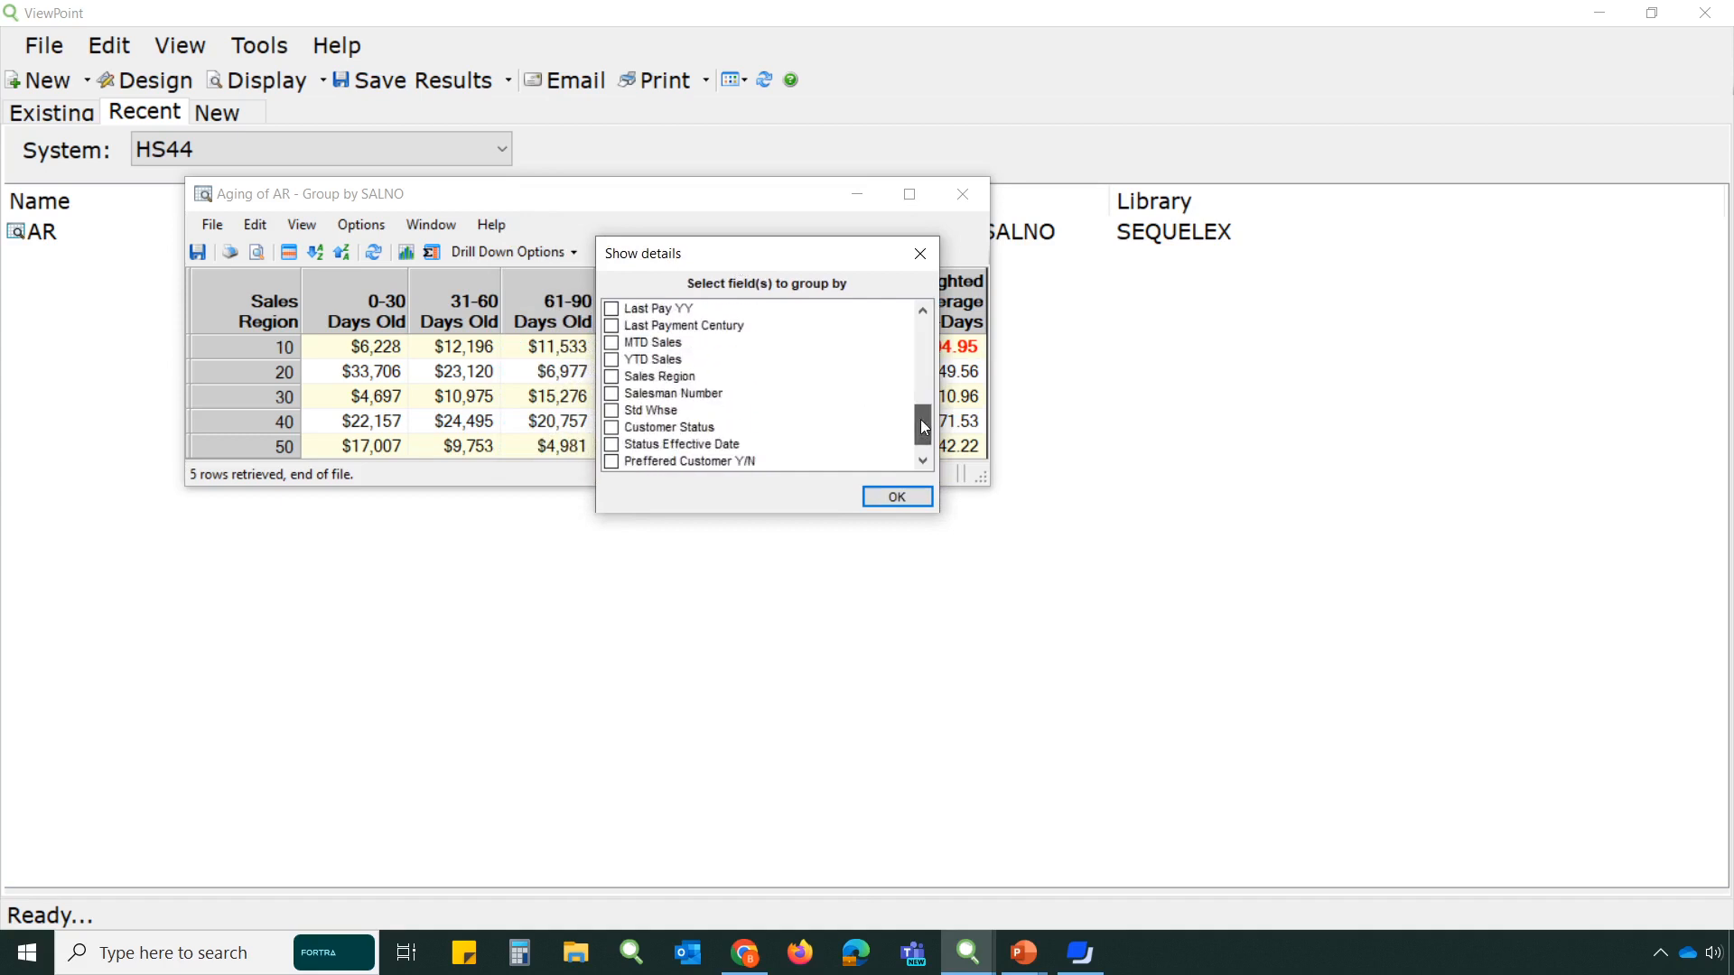
click(612, 395)
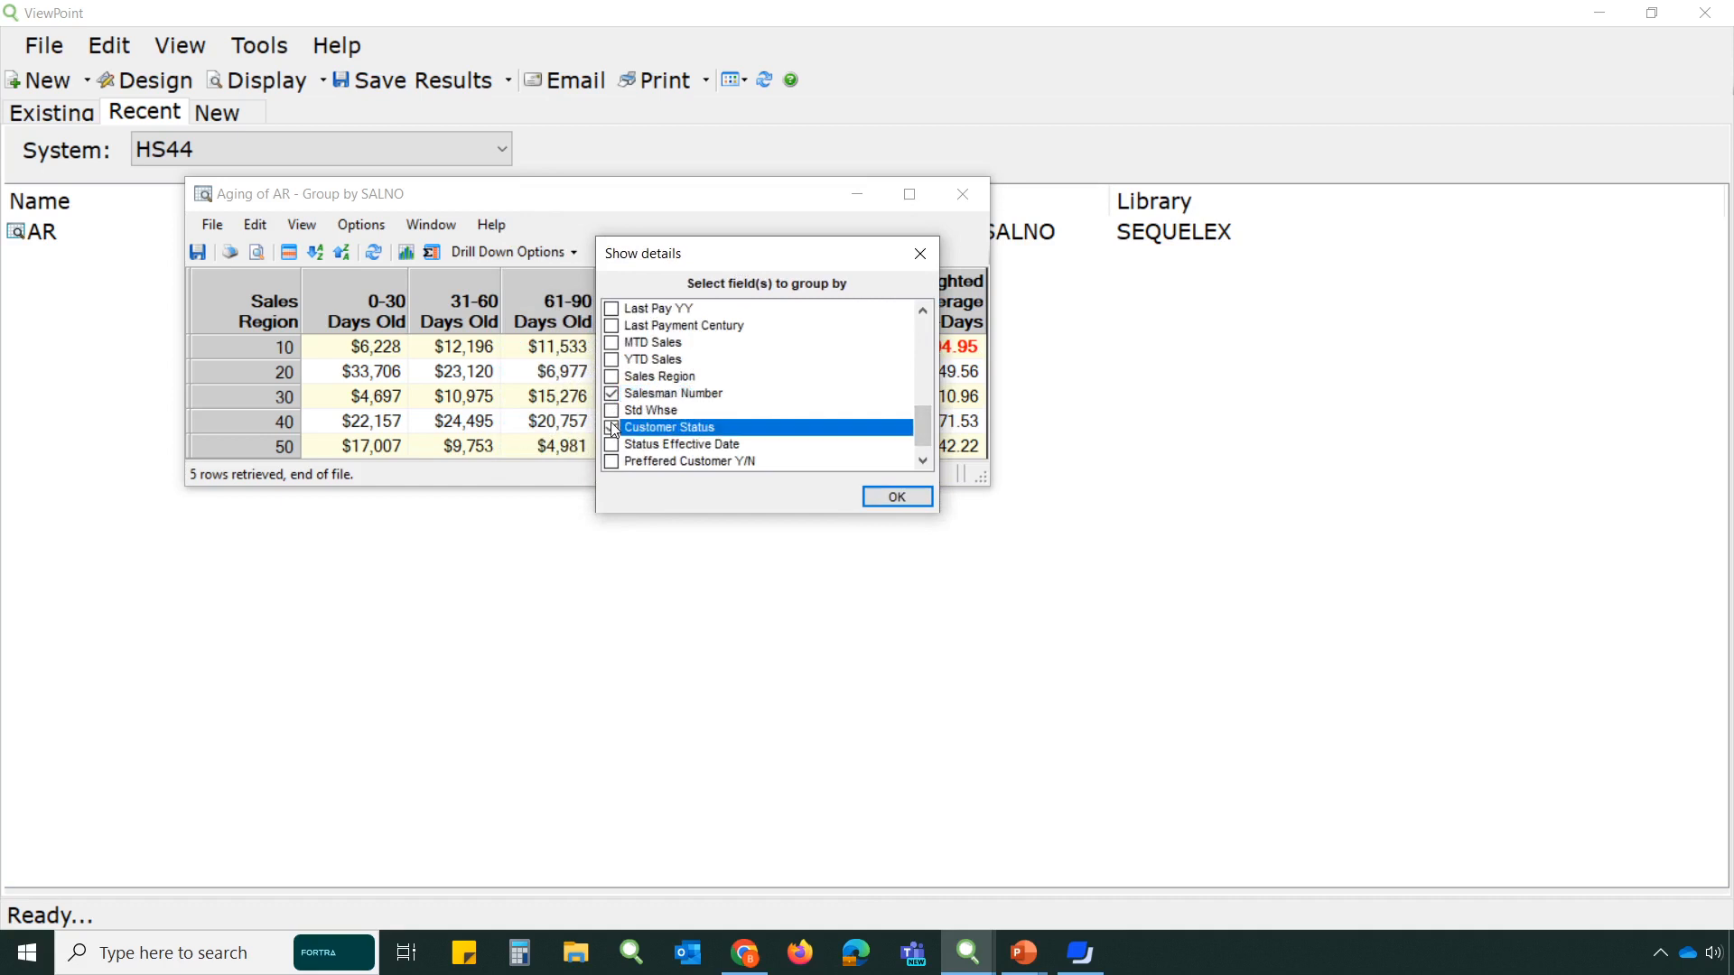
click(613, 462)
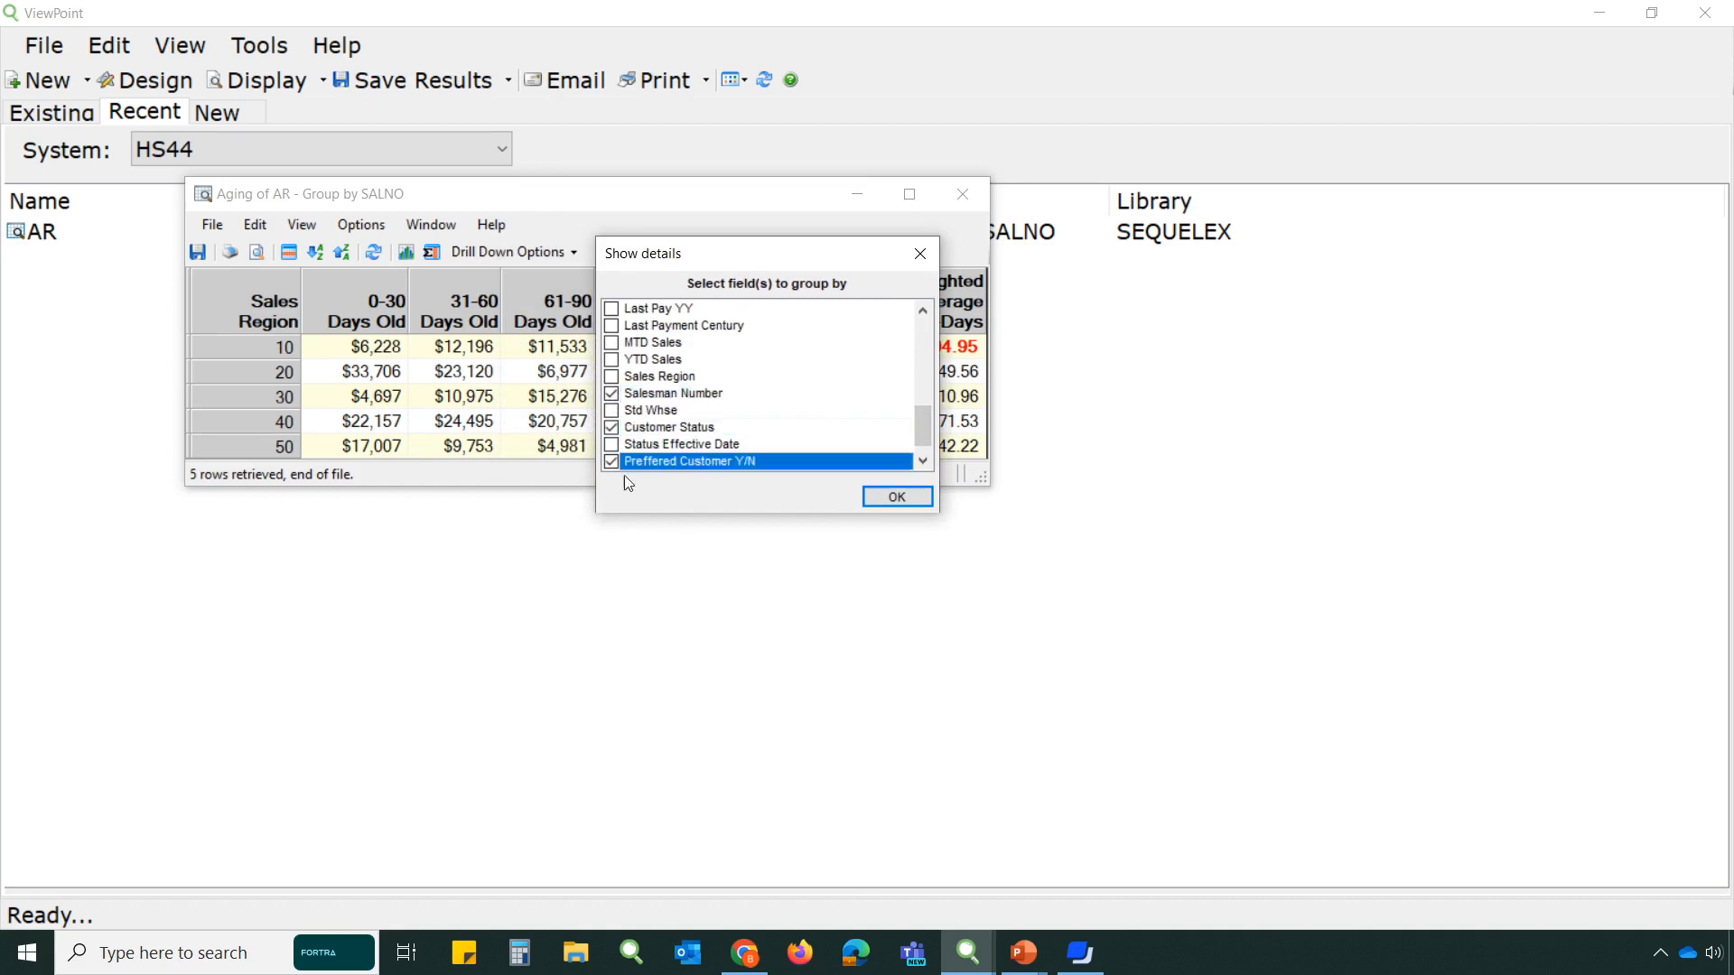
click(878, 493)
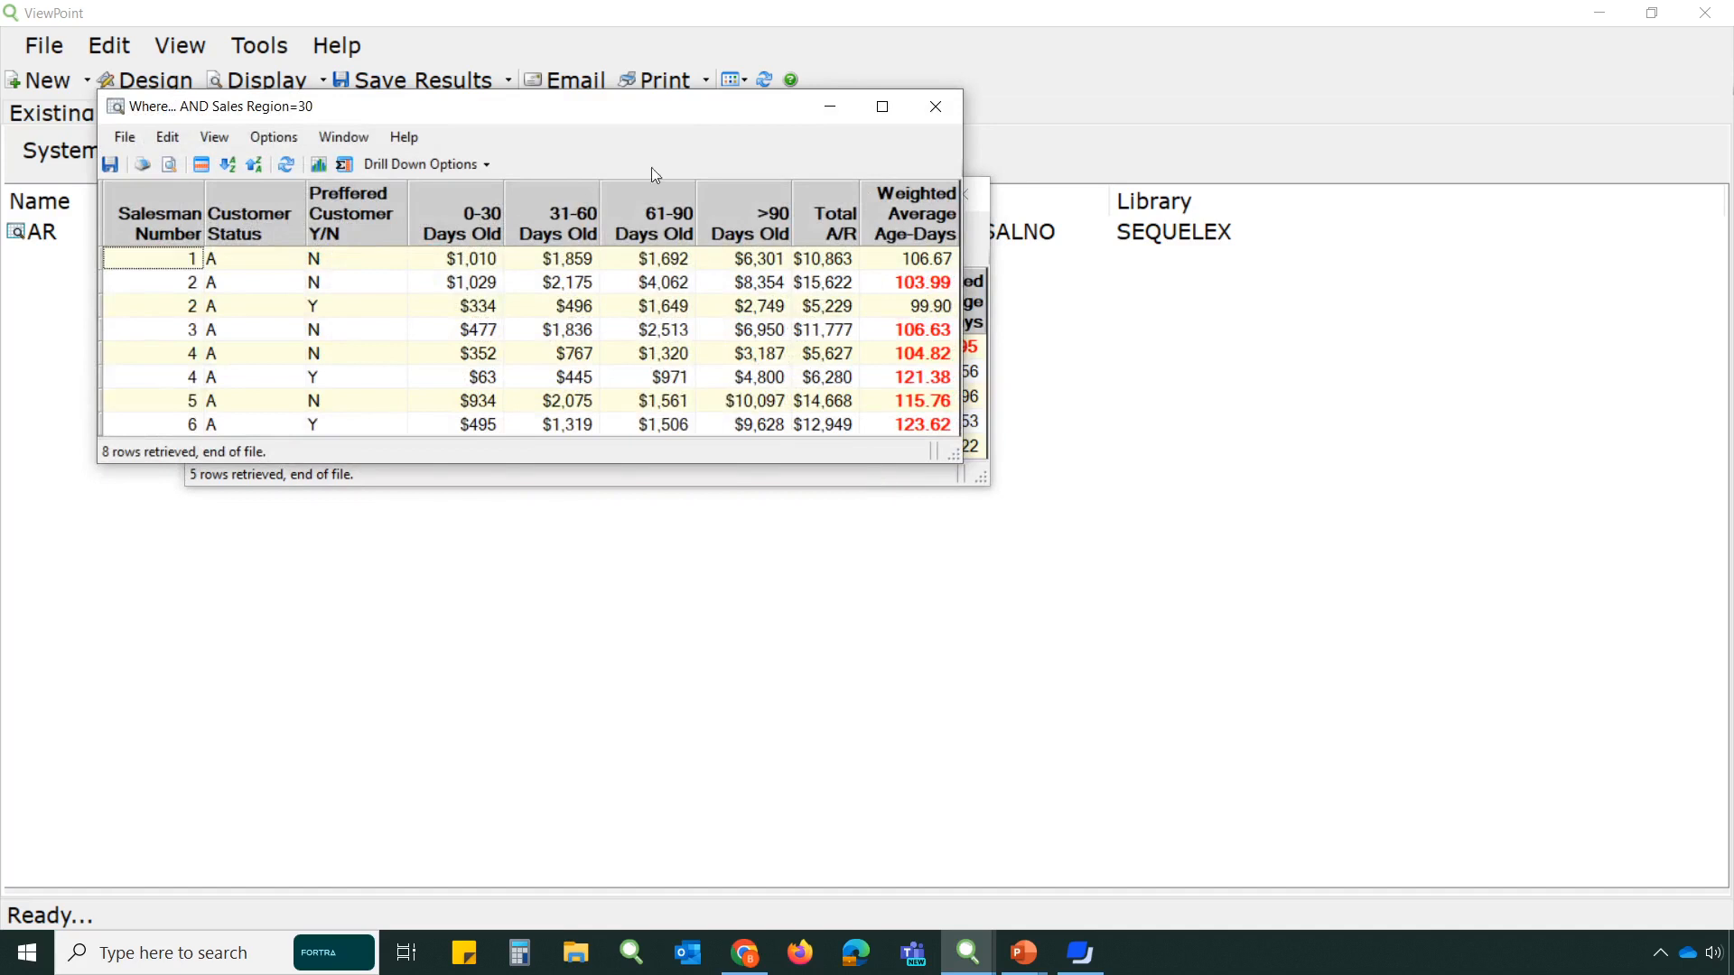
Step: Compare the Weighted Average Age-Days columns of the region 30 details and the original AR results, and close both results windows
drag(635, 108, 1136, 422)
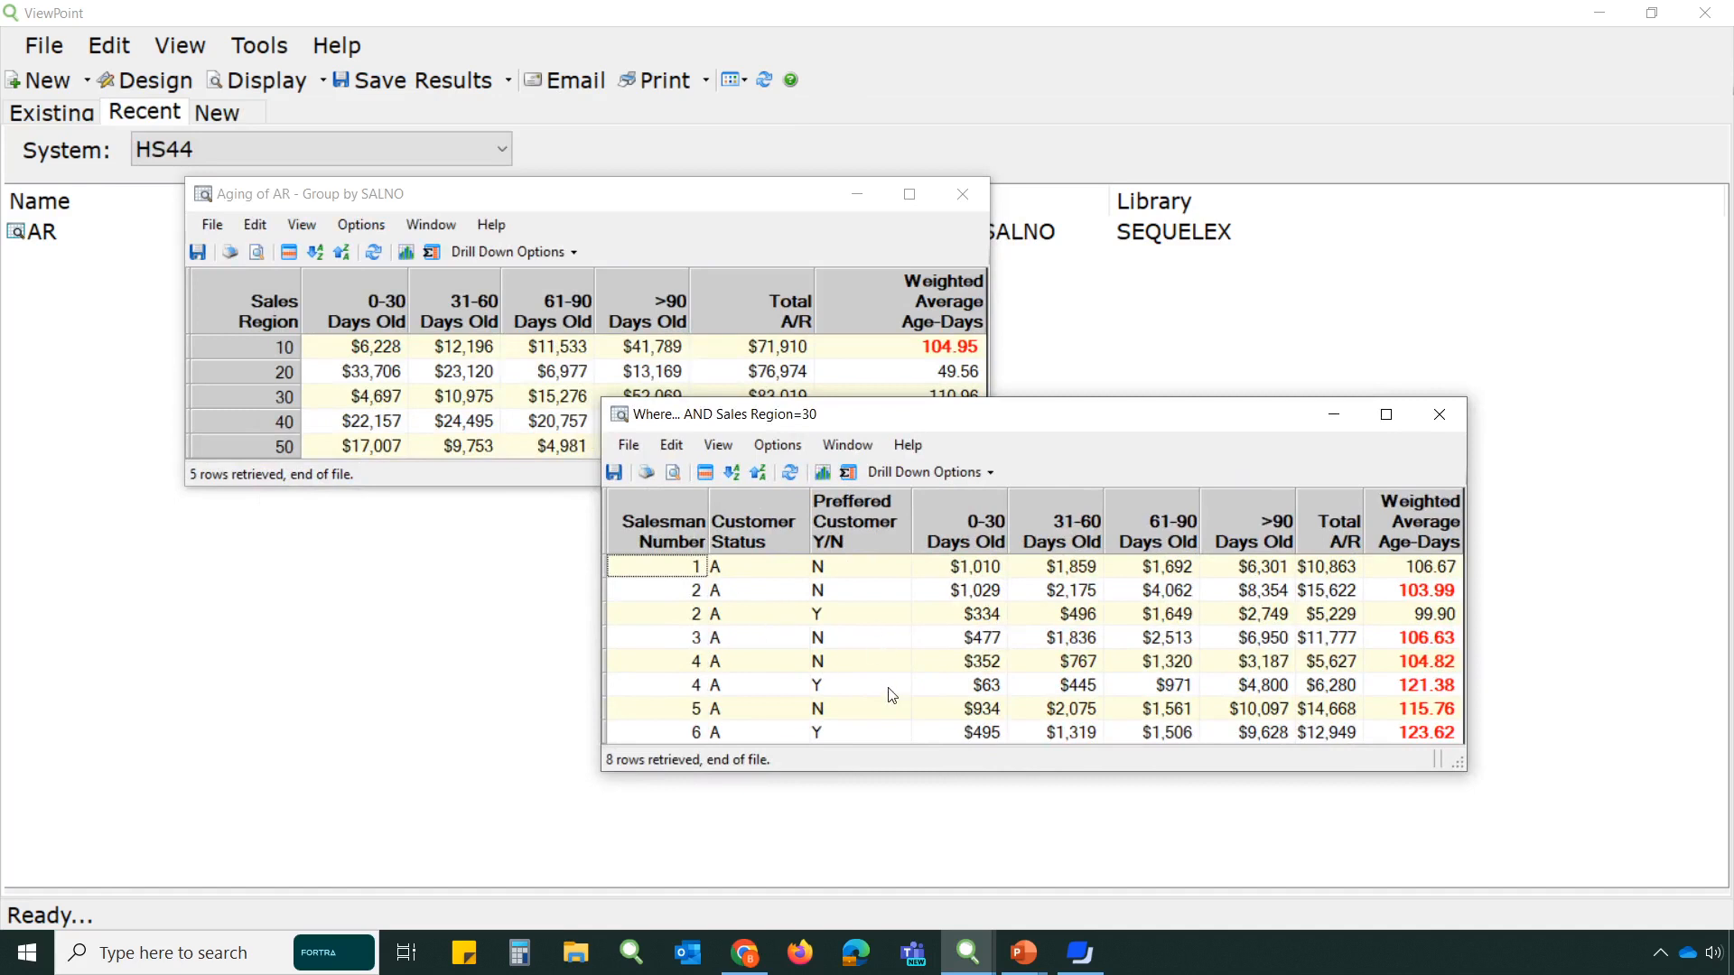
drag(1054, 418, 998, 566)
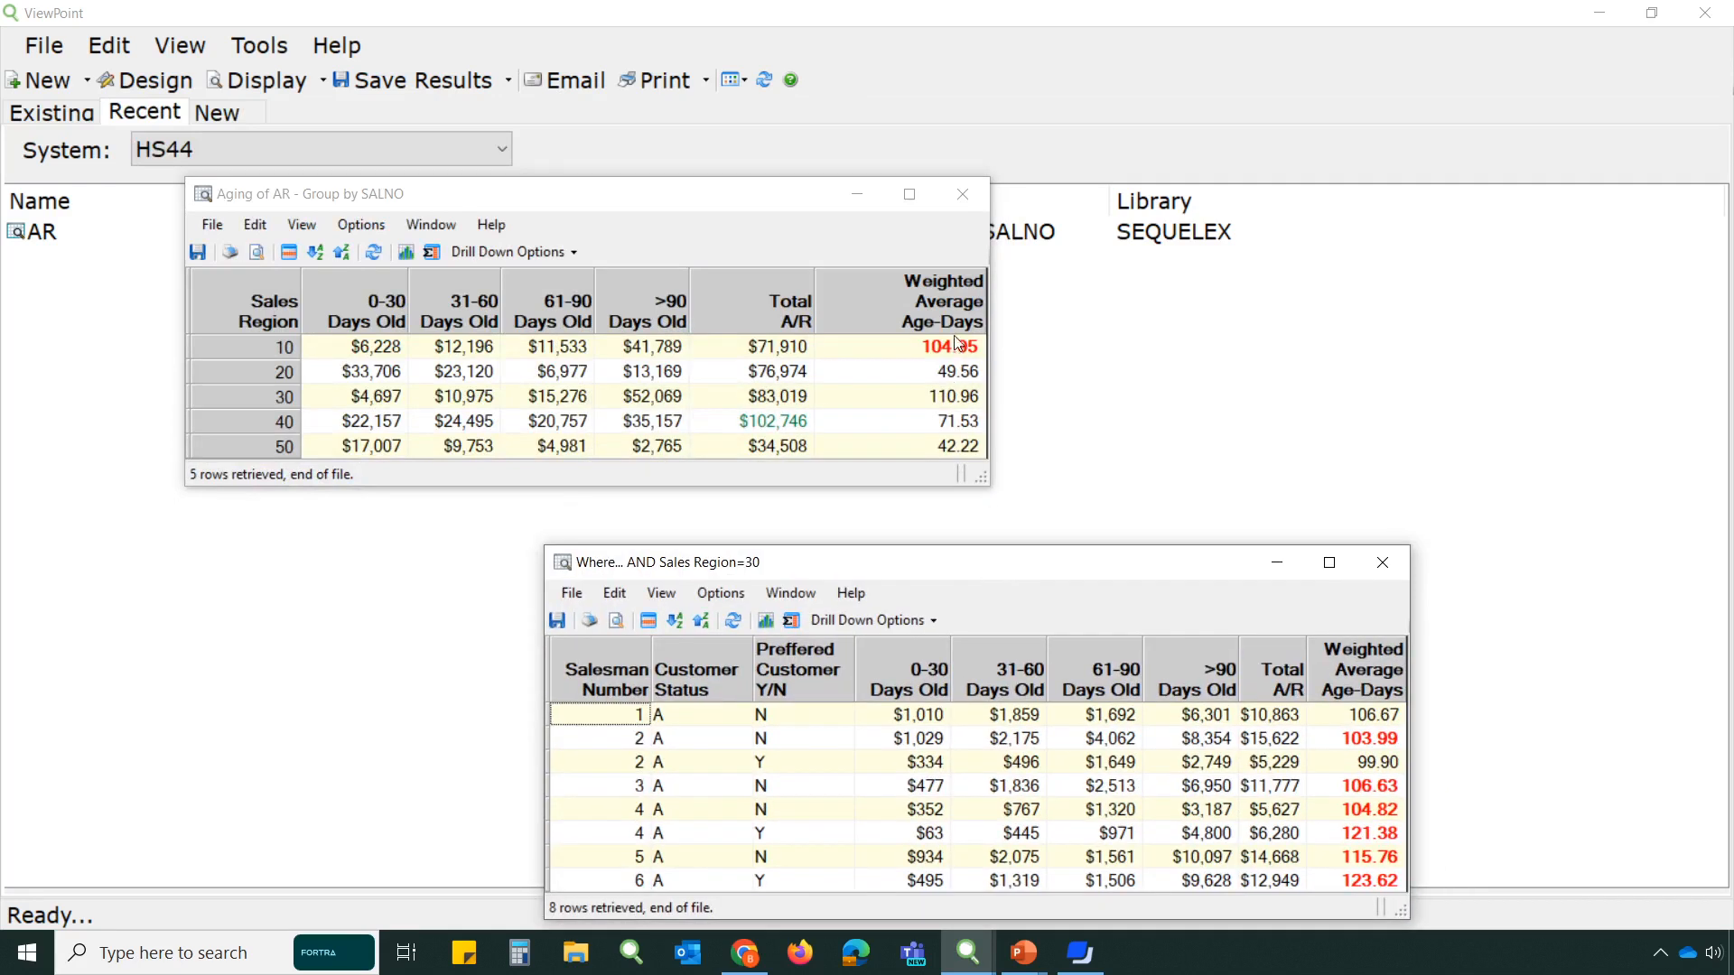
click(942, 308)
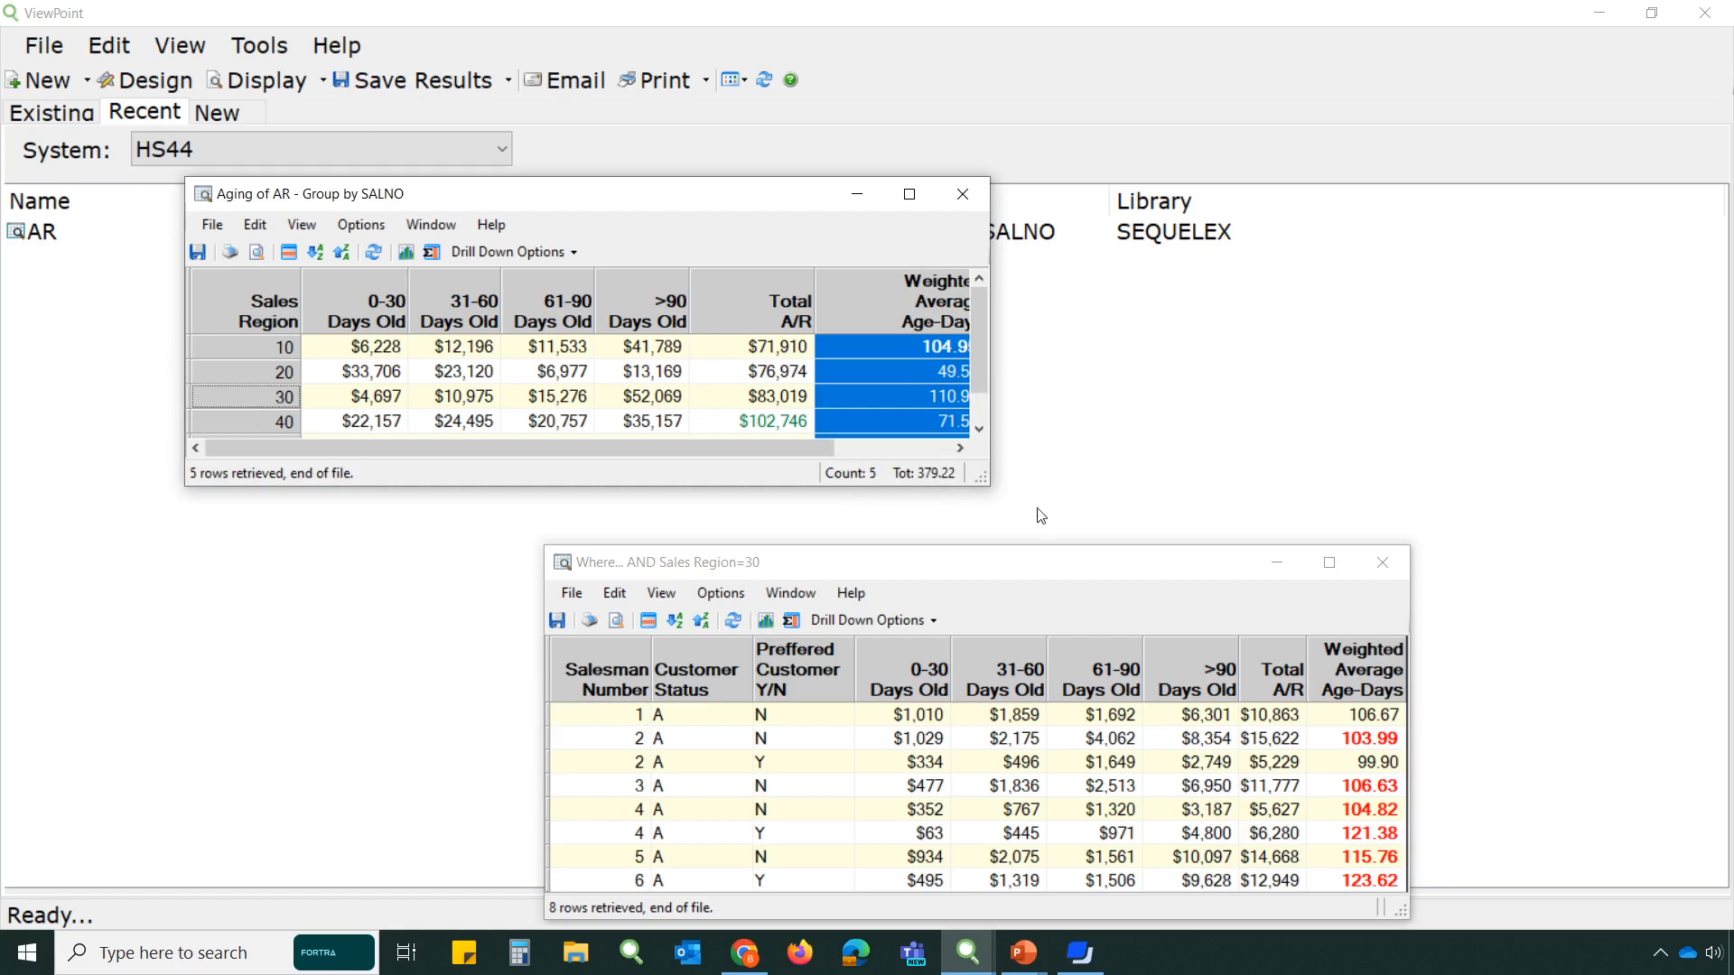
drag(1099, 571, 1122, 394)
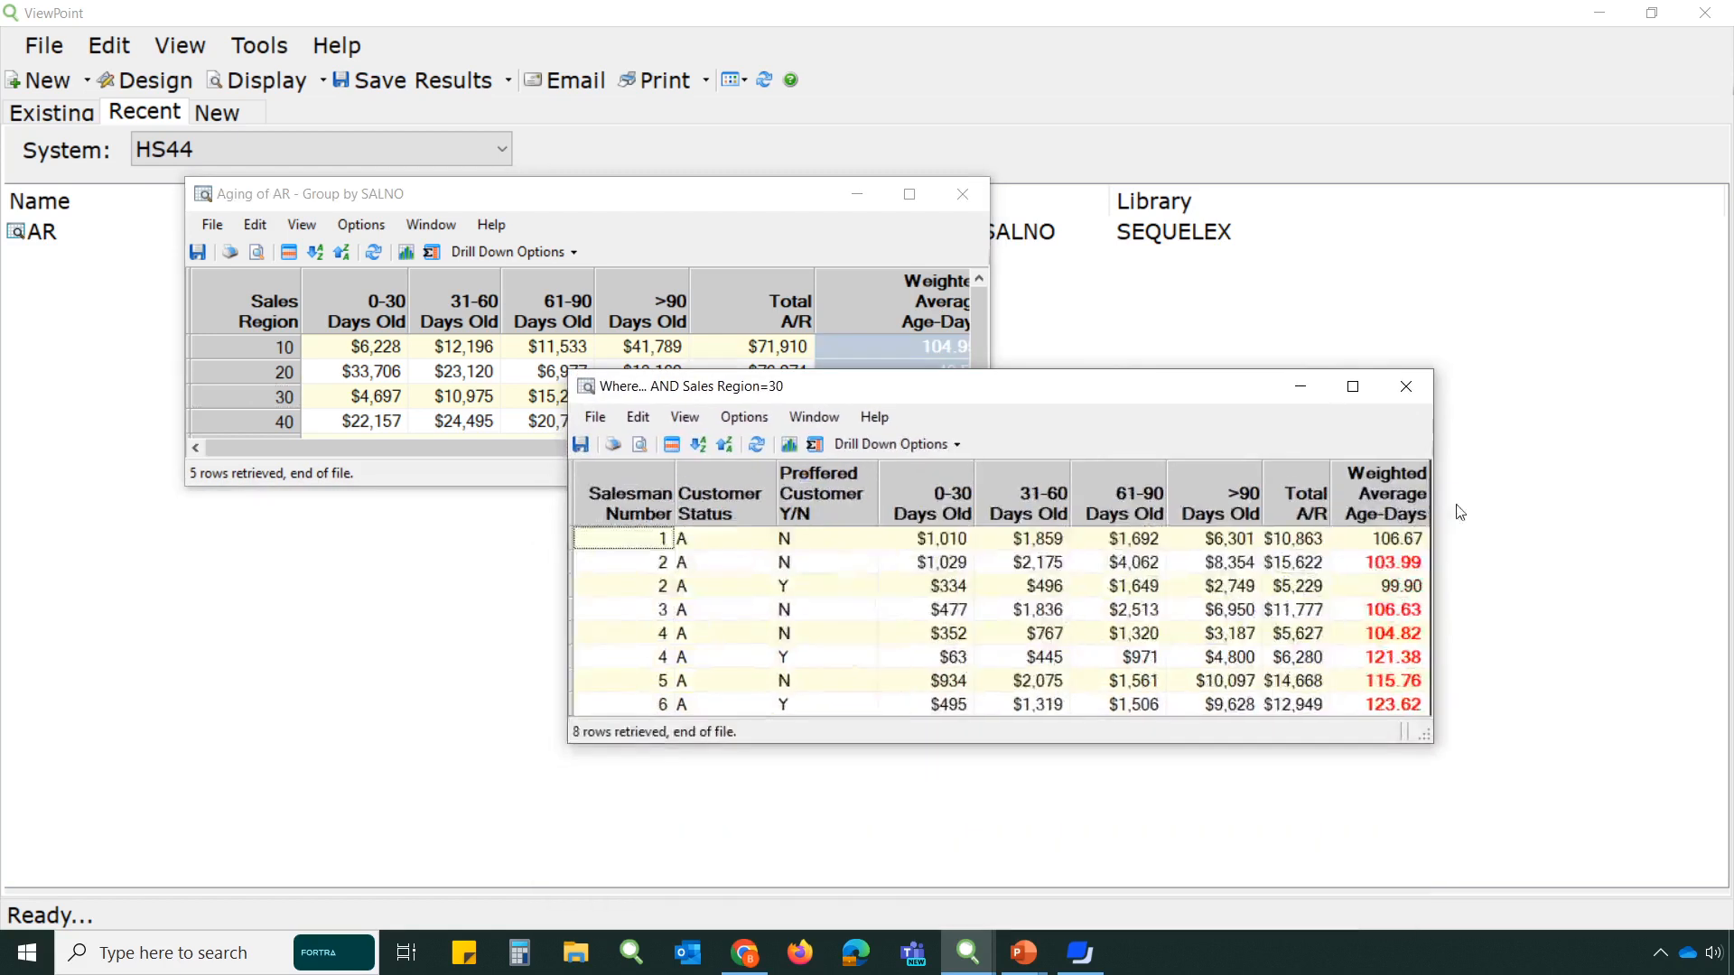
click(1402, 479)
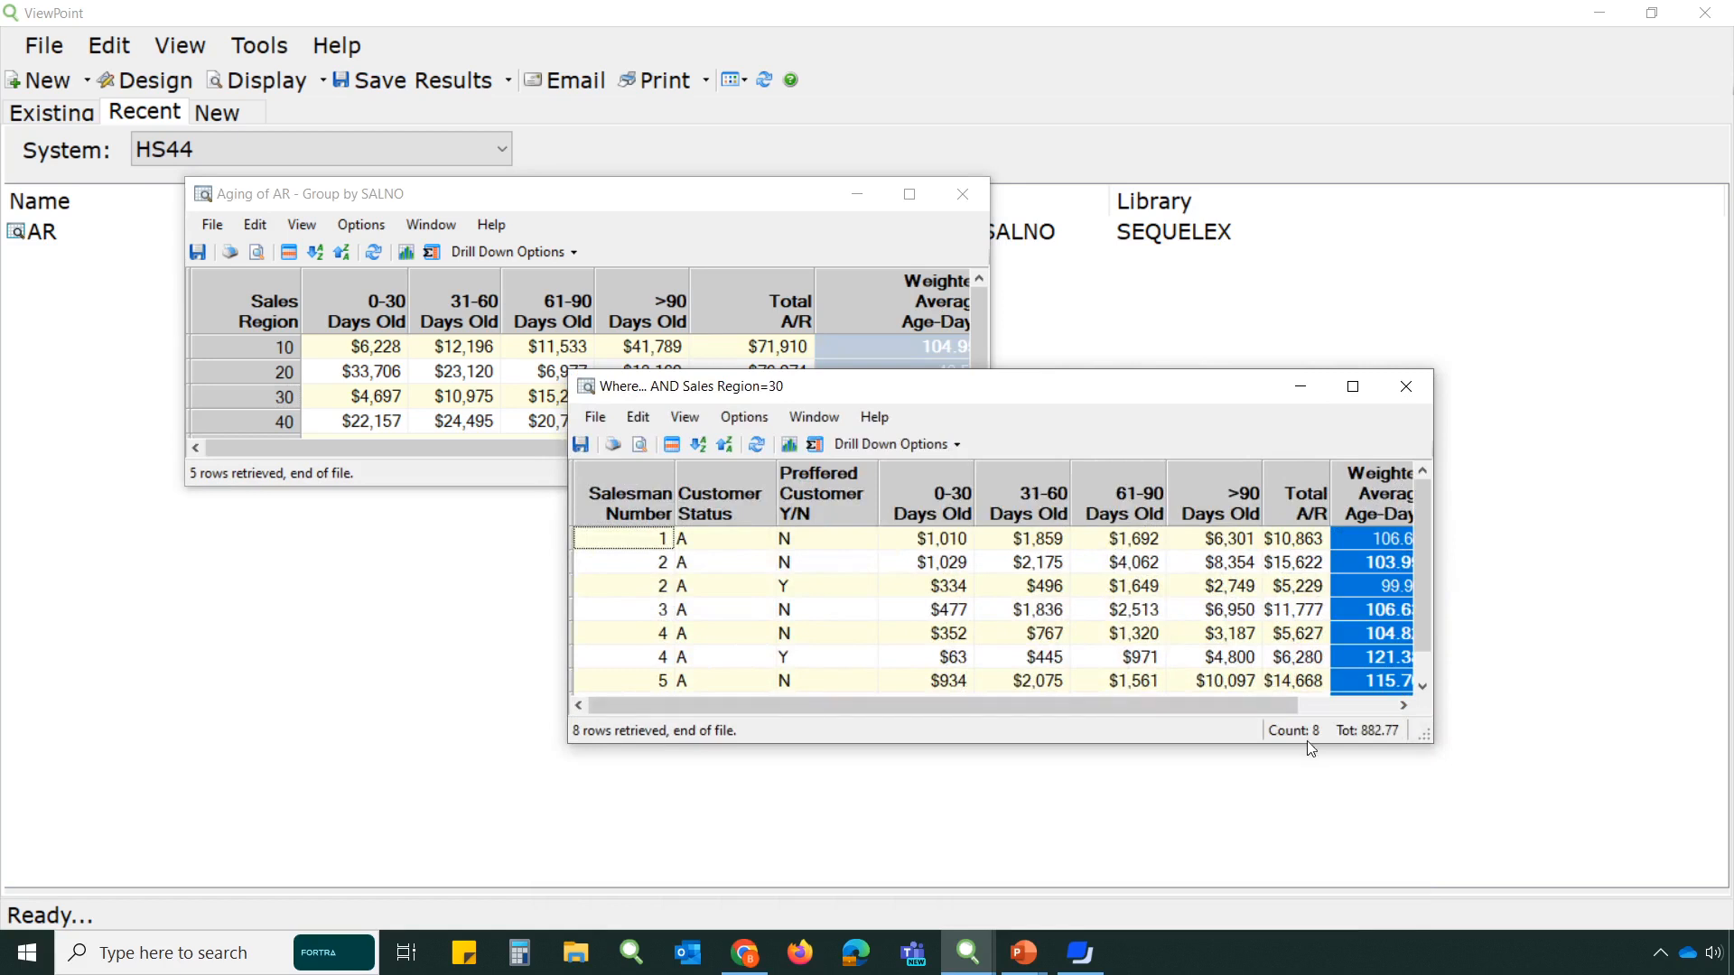
drag(1140, 397, 1149, 432)
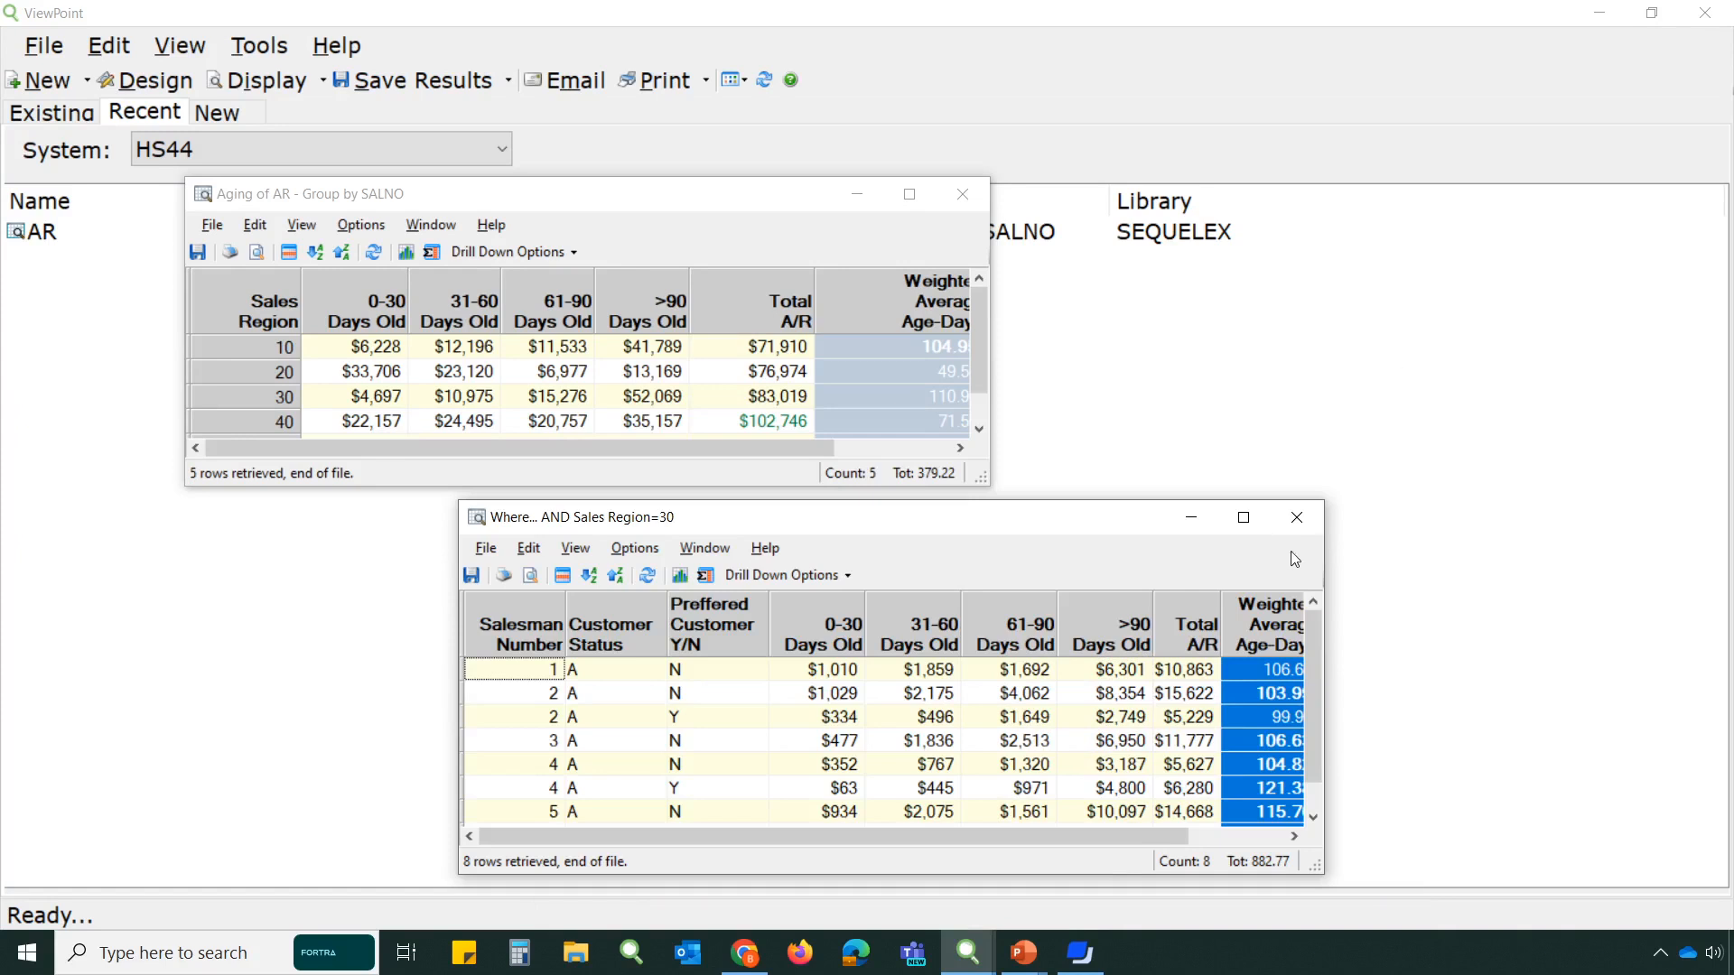
click(1297, 518)
click(961, 197)
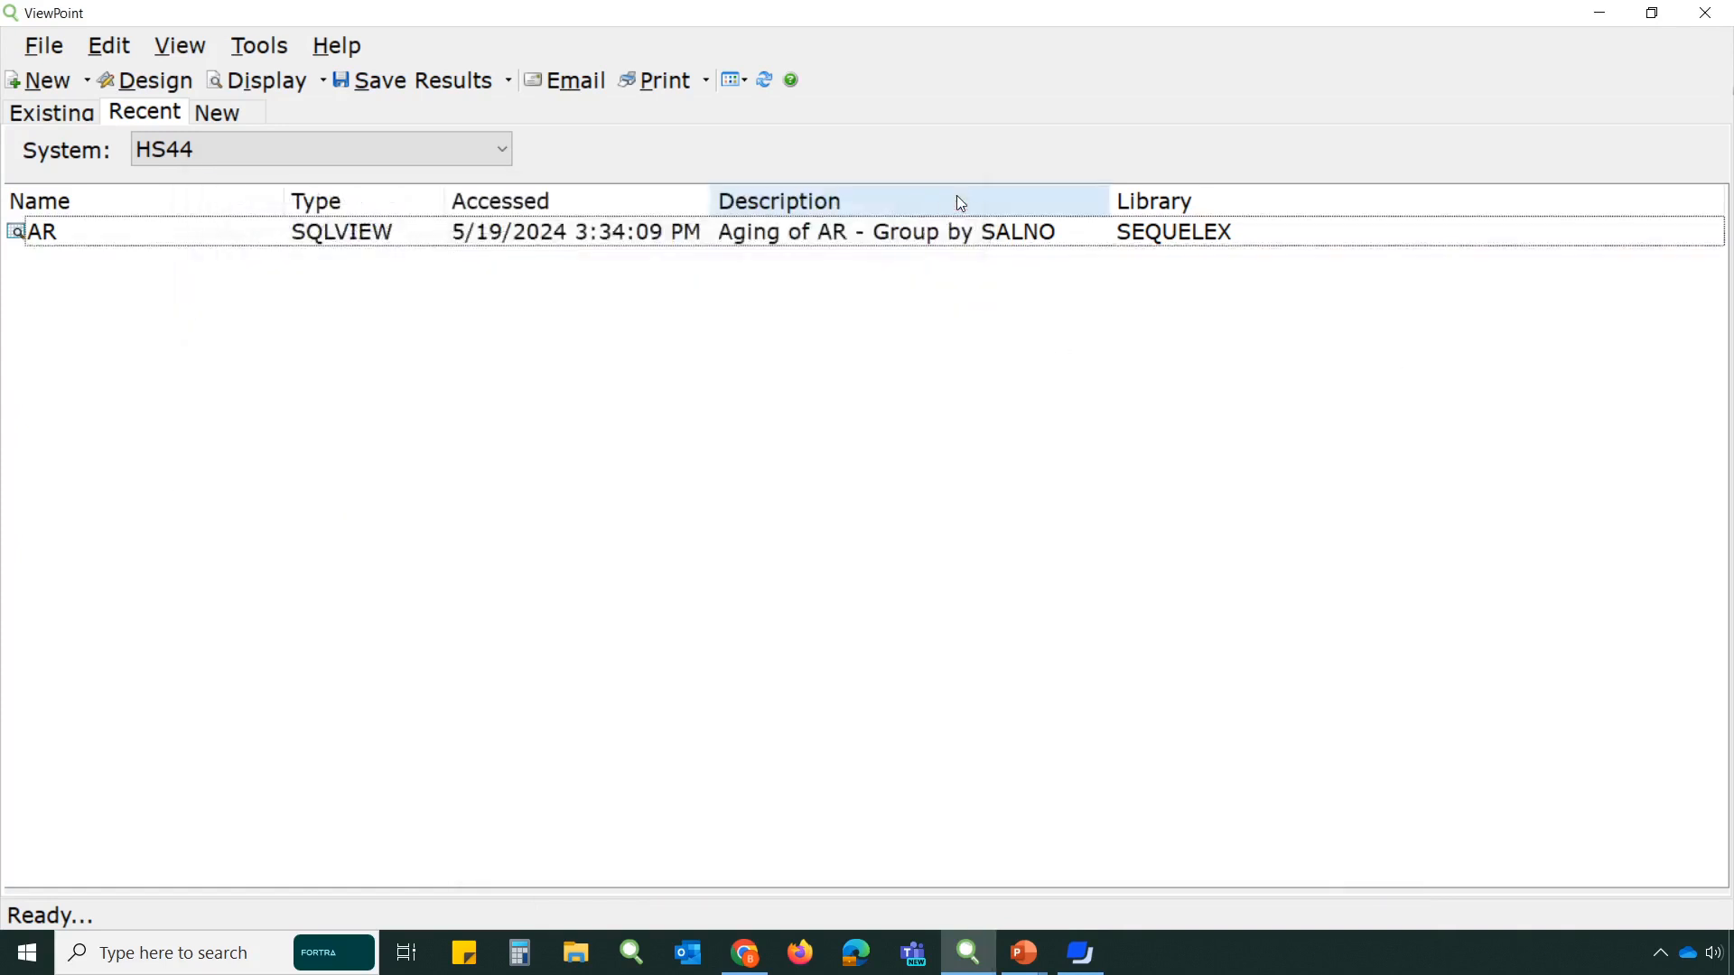
Step: Run the APP2 Drill Down and Drill Through application from the SQTEST library and move its results window clear
click(45, 123)
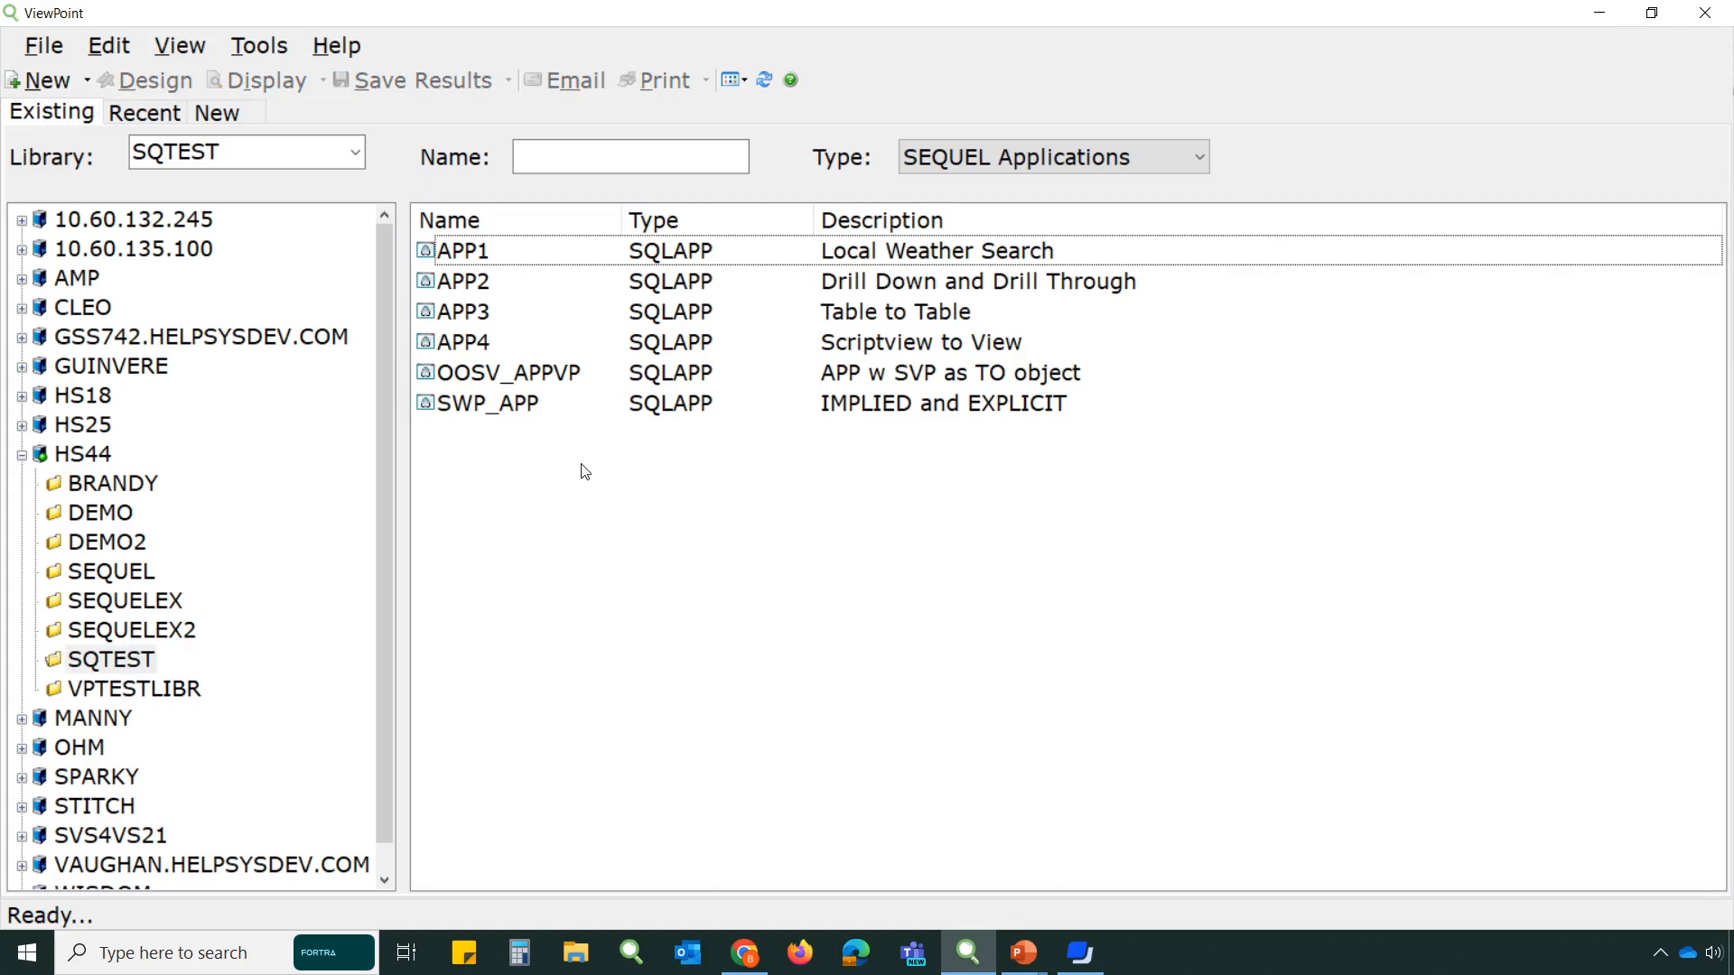
click(482, 284)
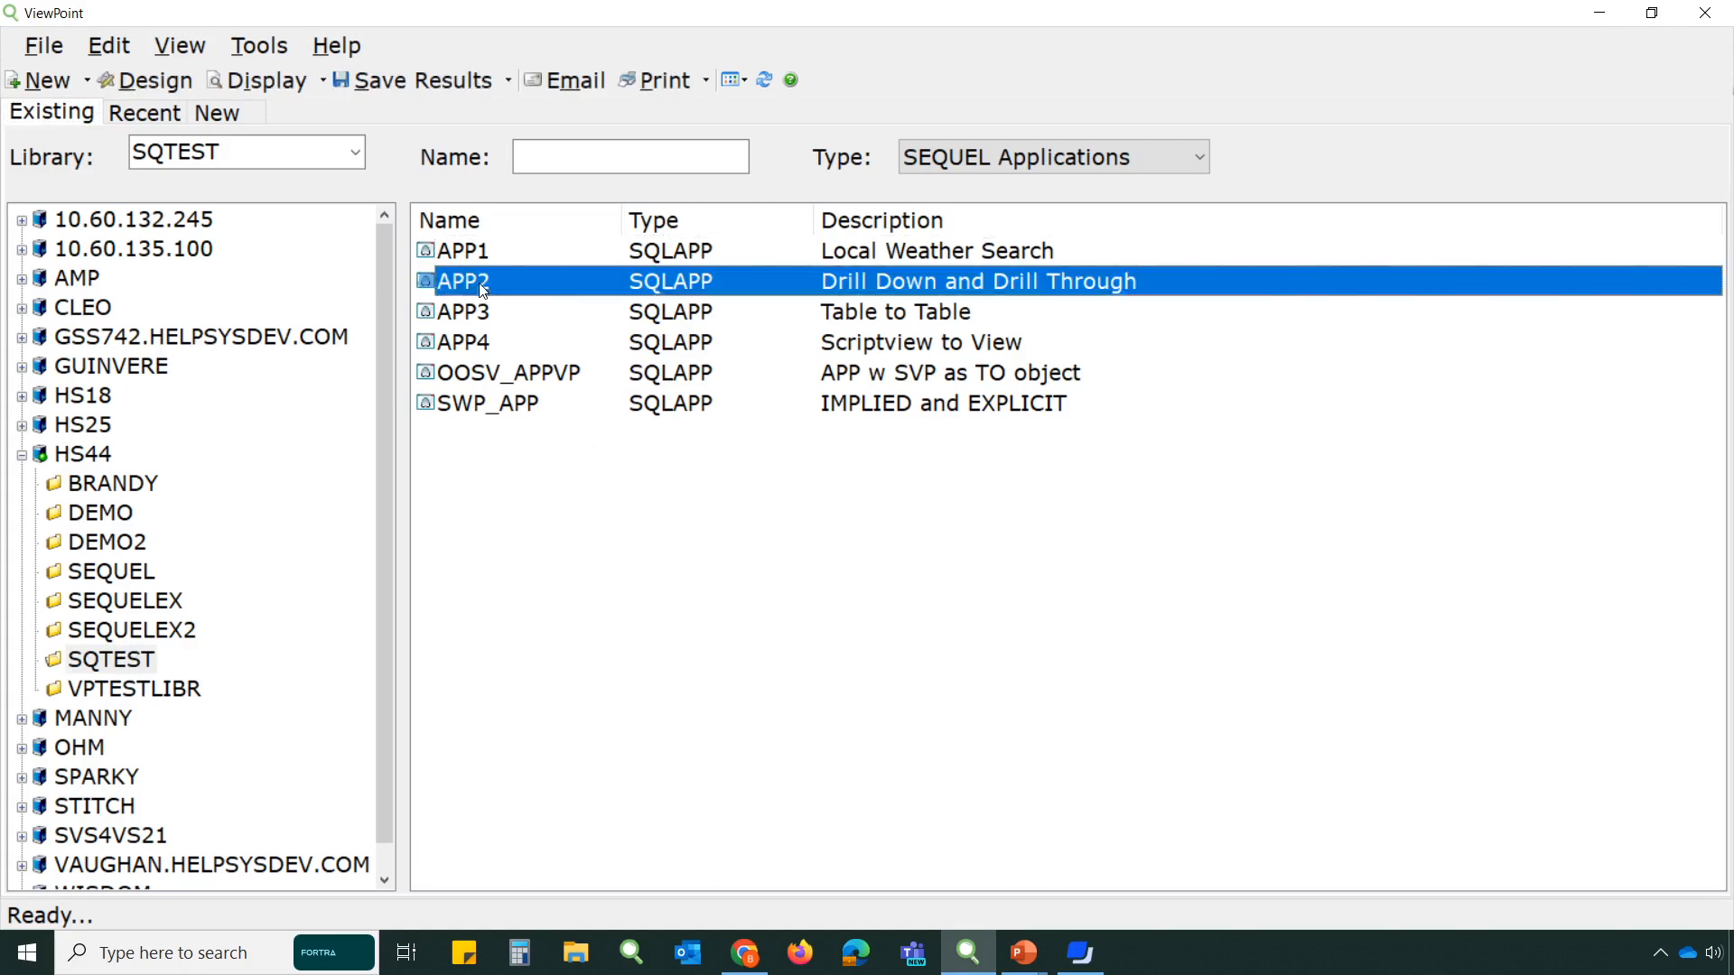
double_click(478, 282)
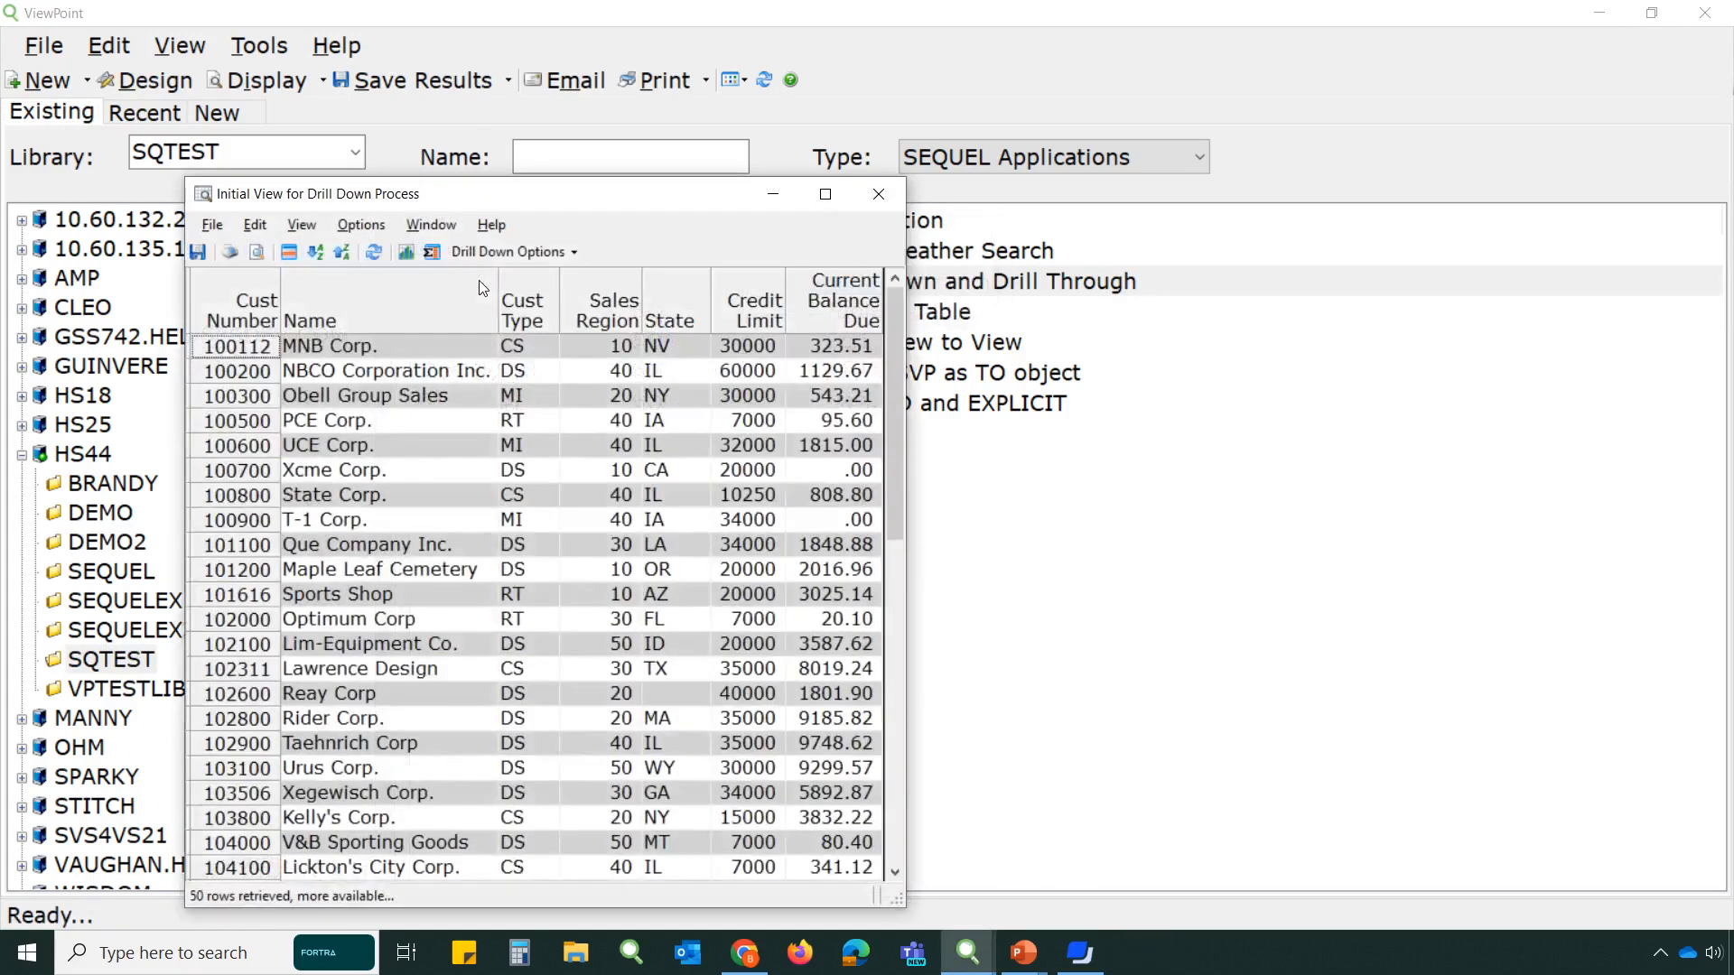
drag(601, 206, 671, 53)
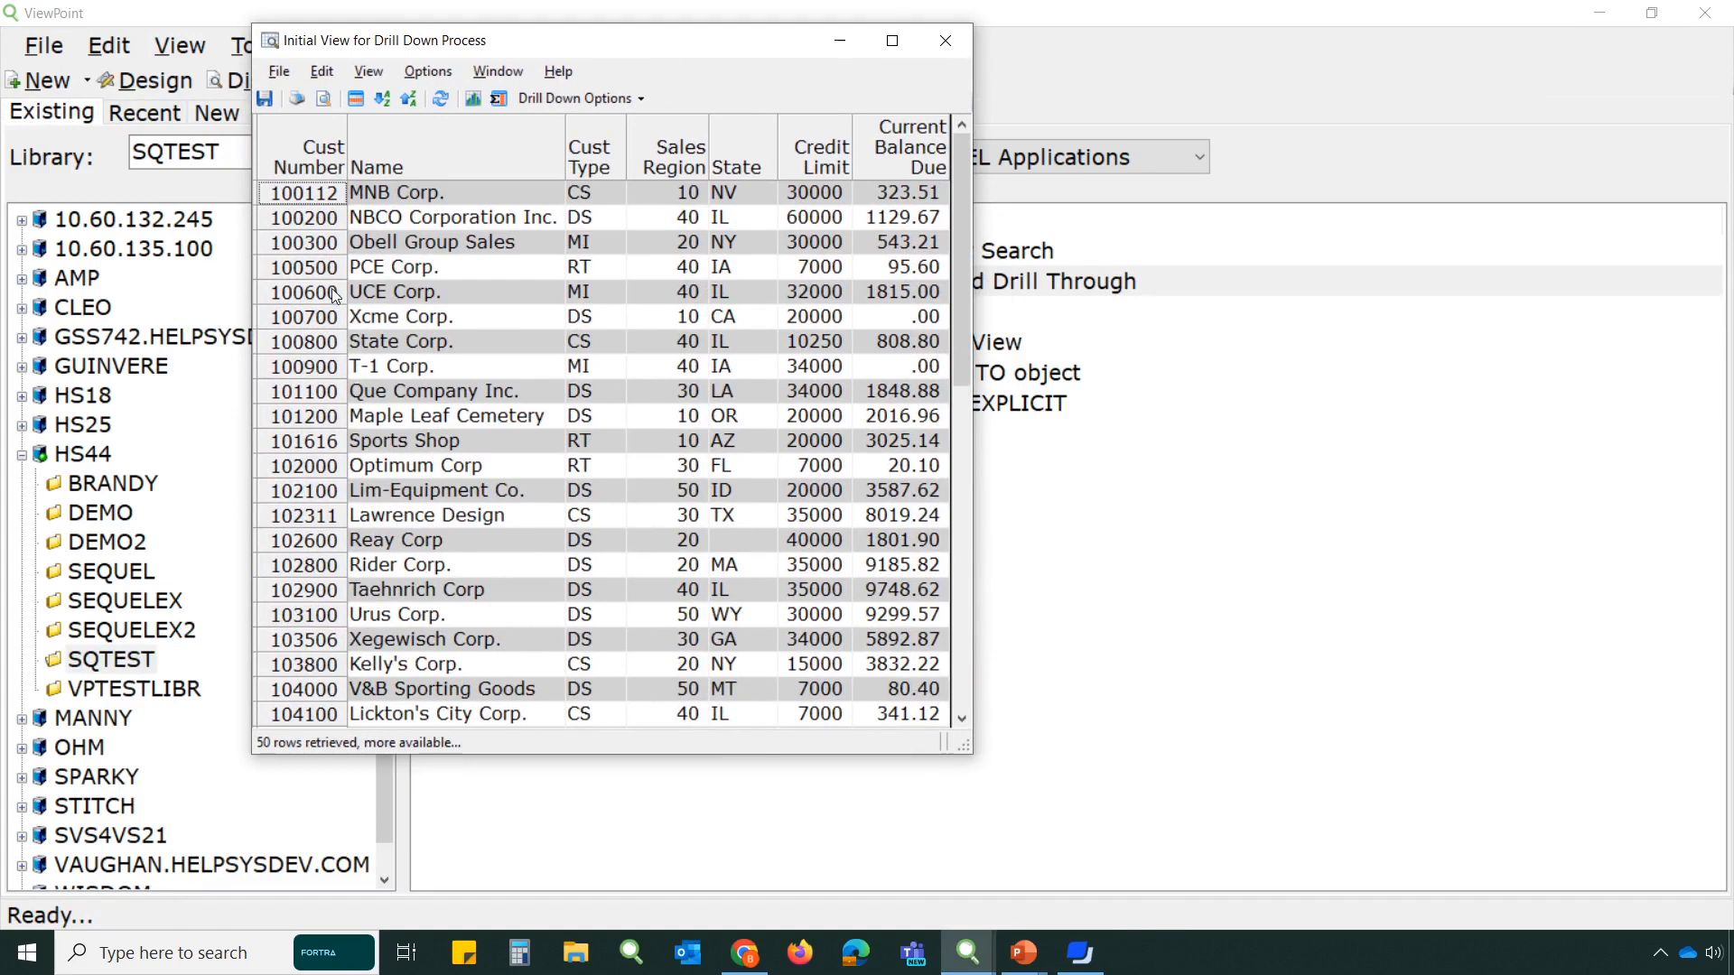
Step: Drill down from the Sports Shop row to Customers within a region, and place those results beside the initial view
right_click(328, 449)
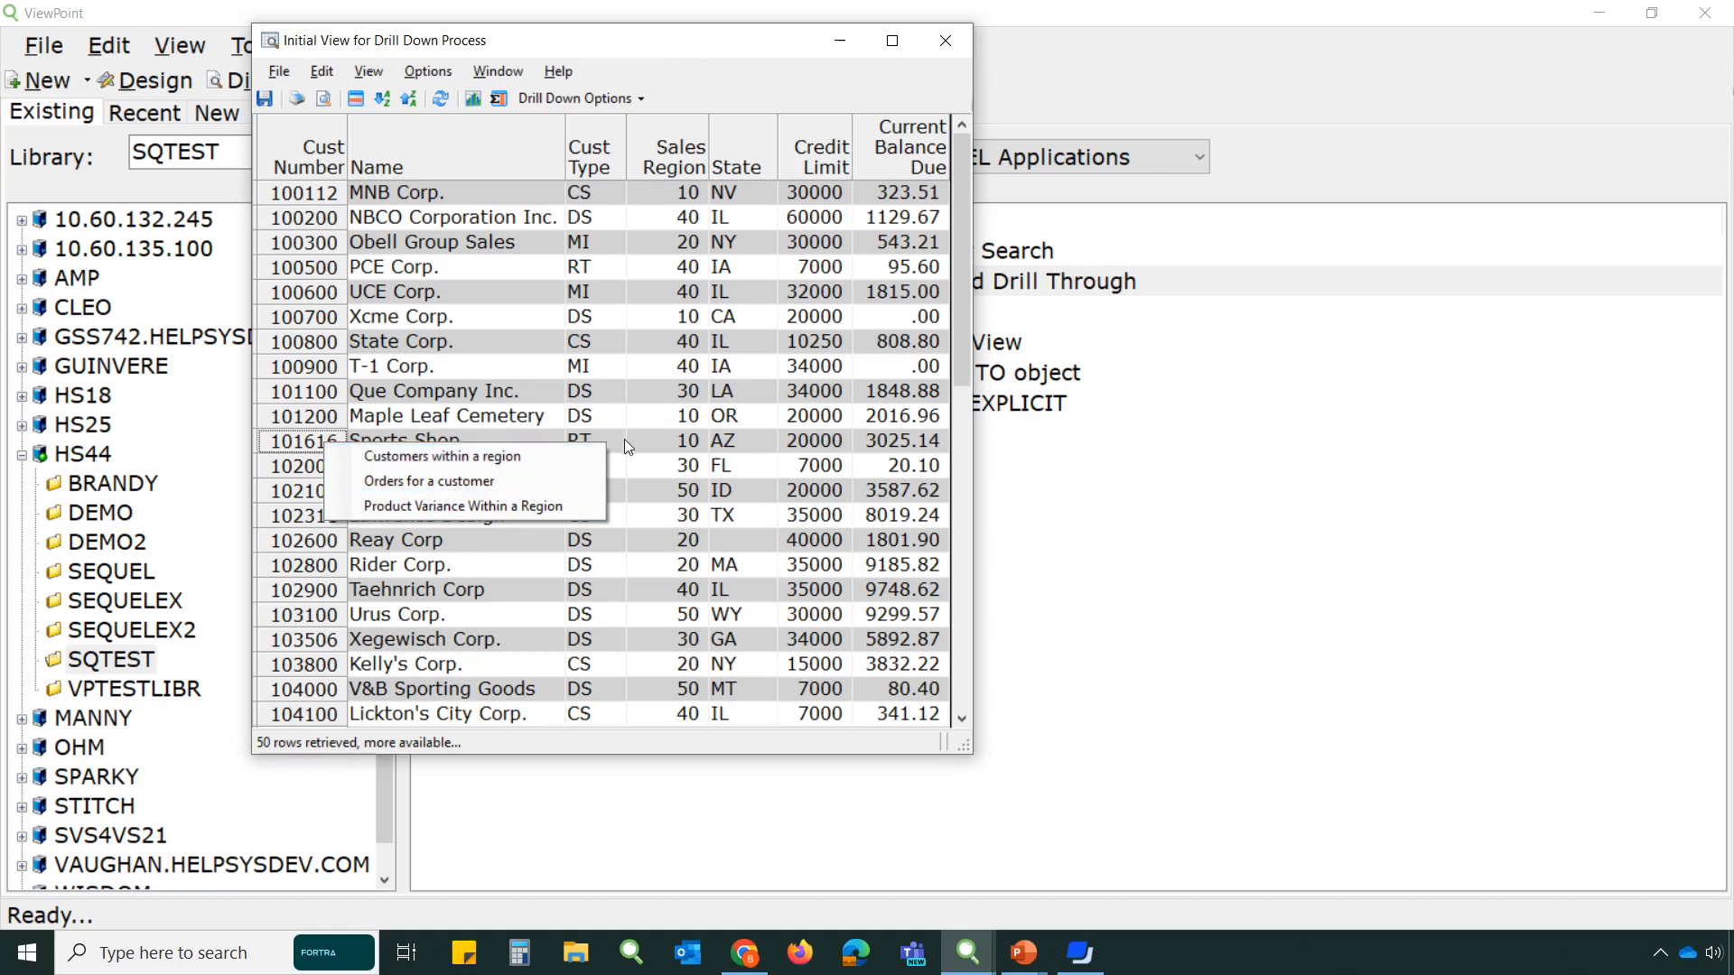
click(679, 442)
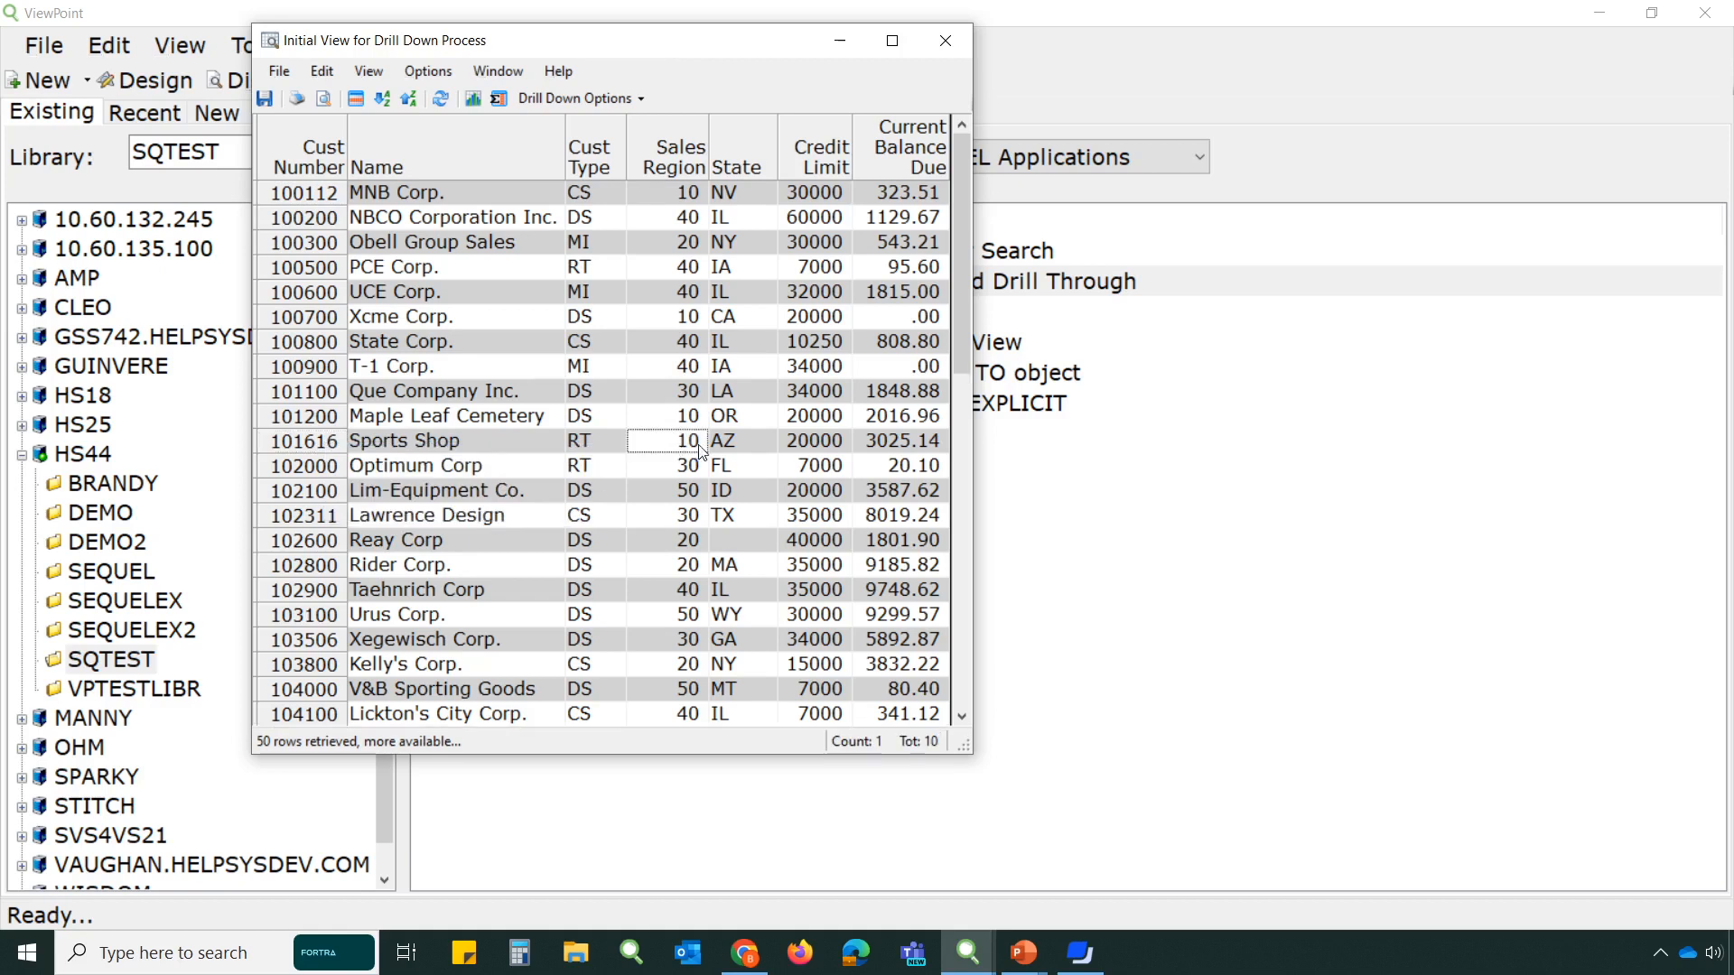
right_click(332, 441)
click(372, 455)
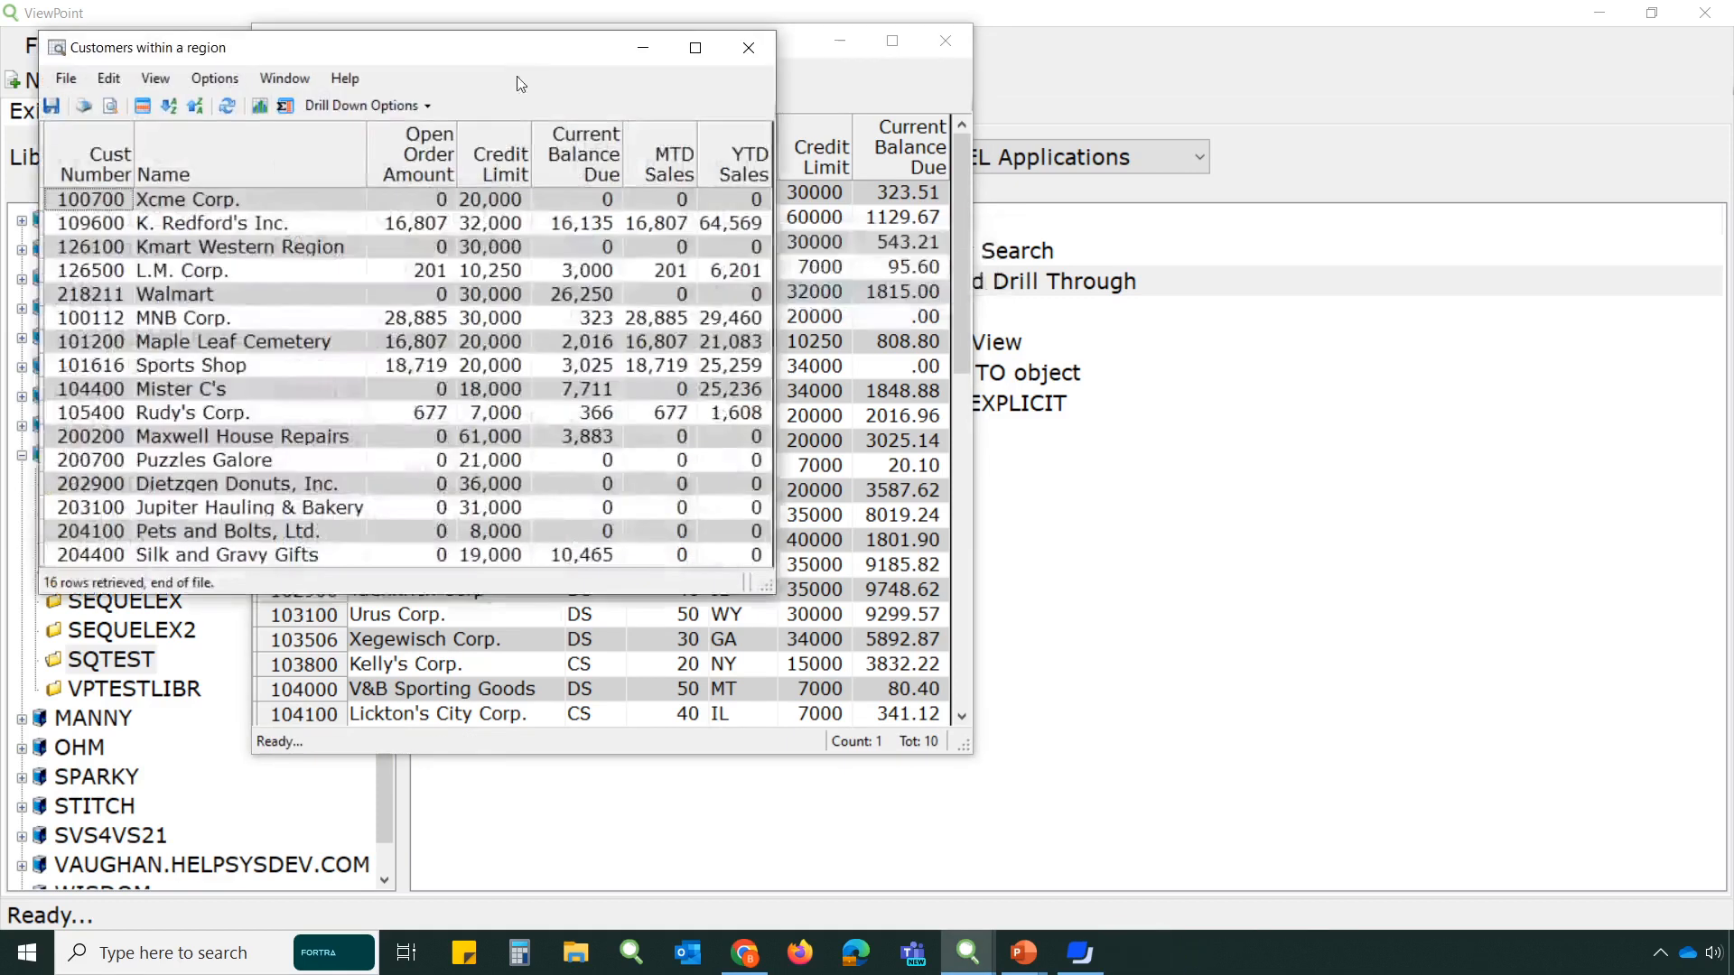
drag(517, 51, 1371, 69)
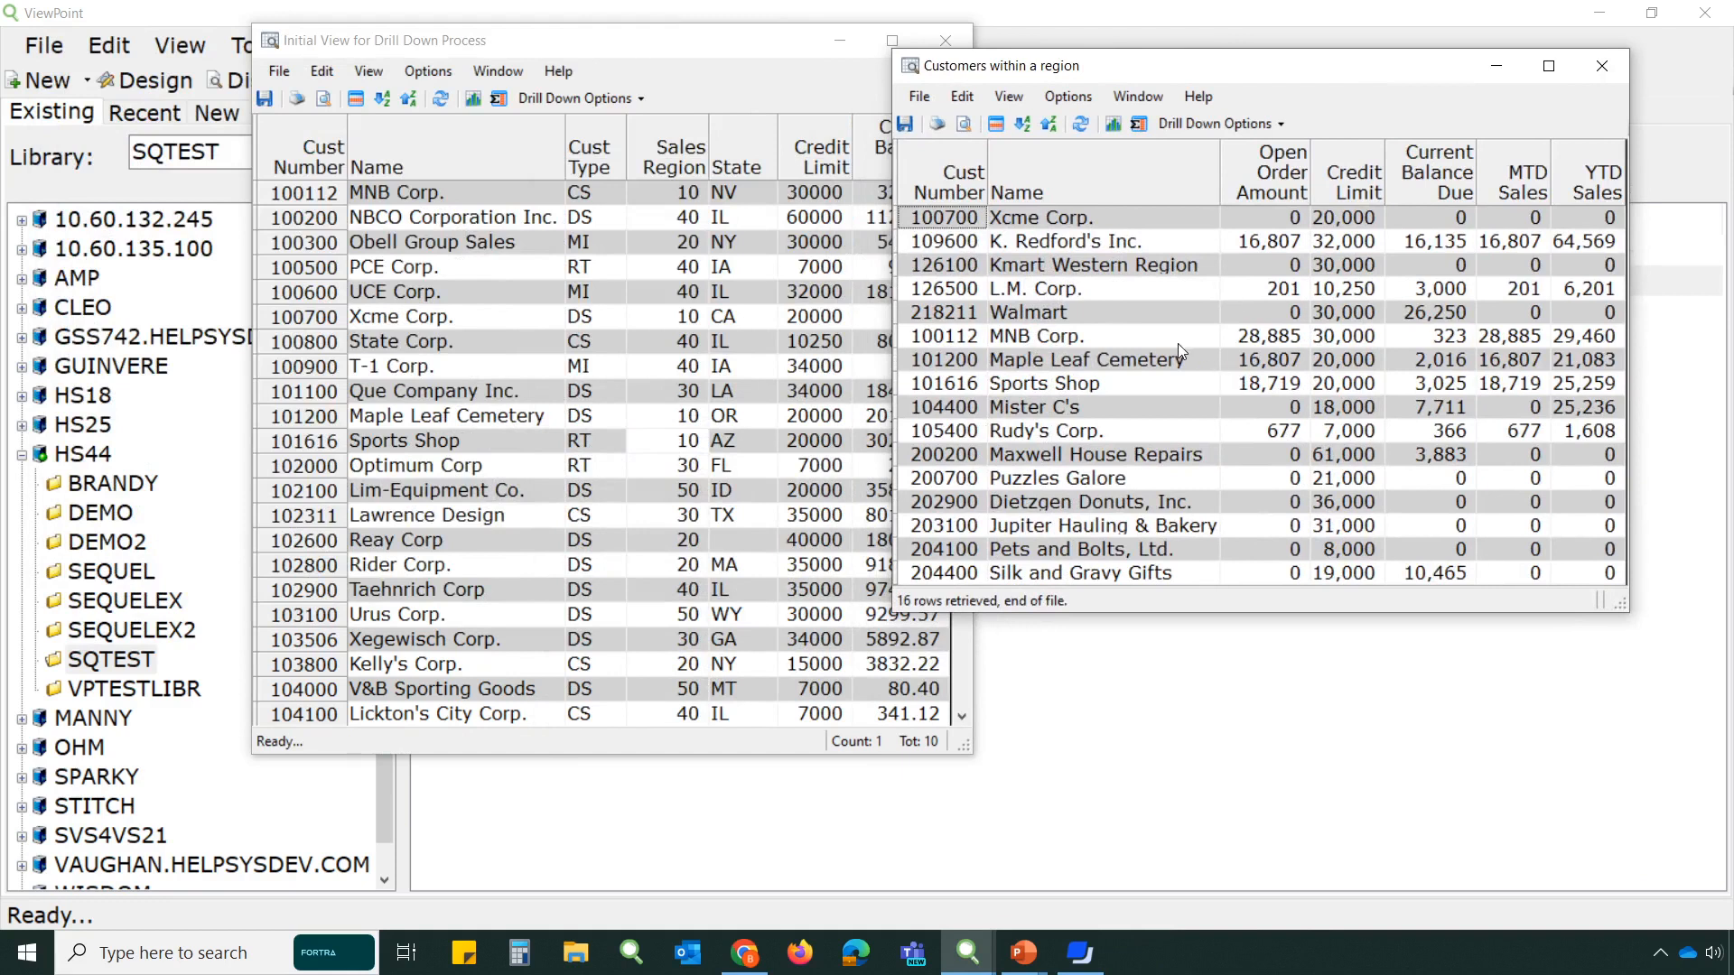
Step: Check the drill-down options for MNB Corp. in the region's customer results, and close those results
right_click(968, 346)
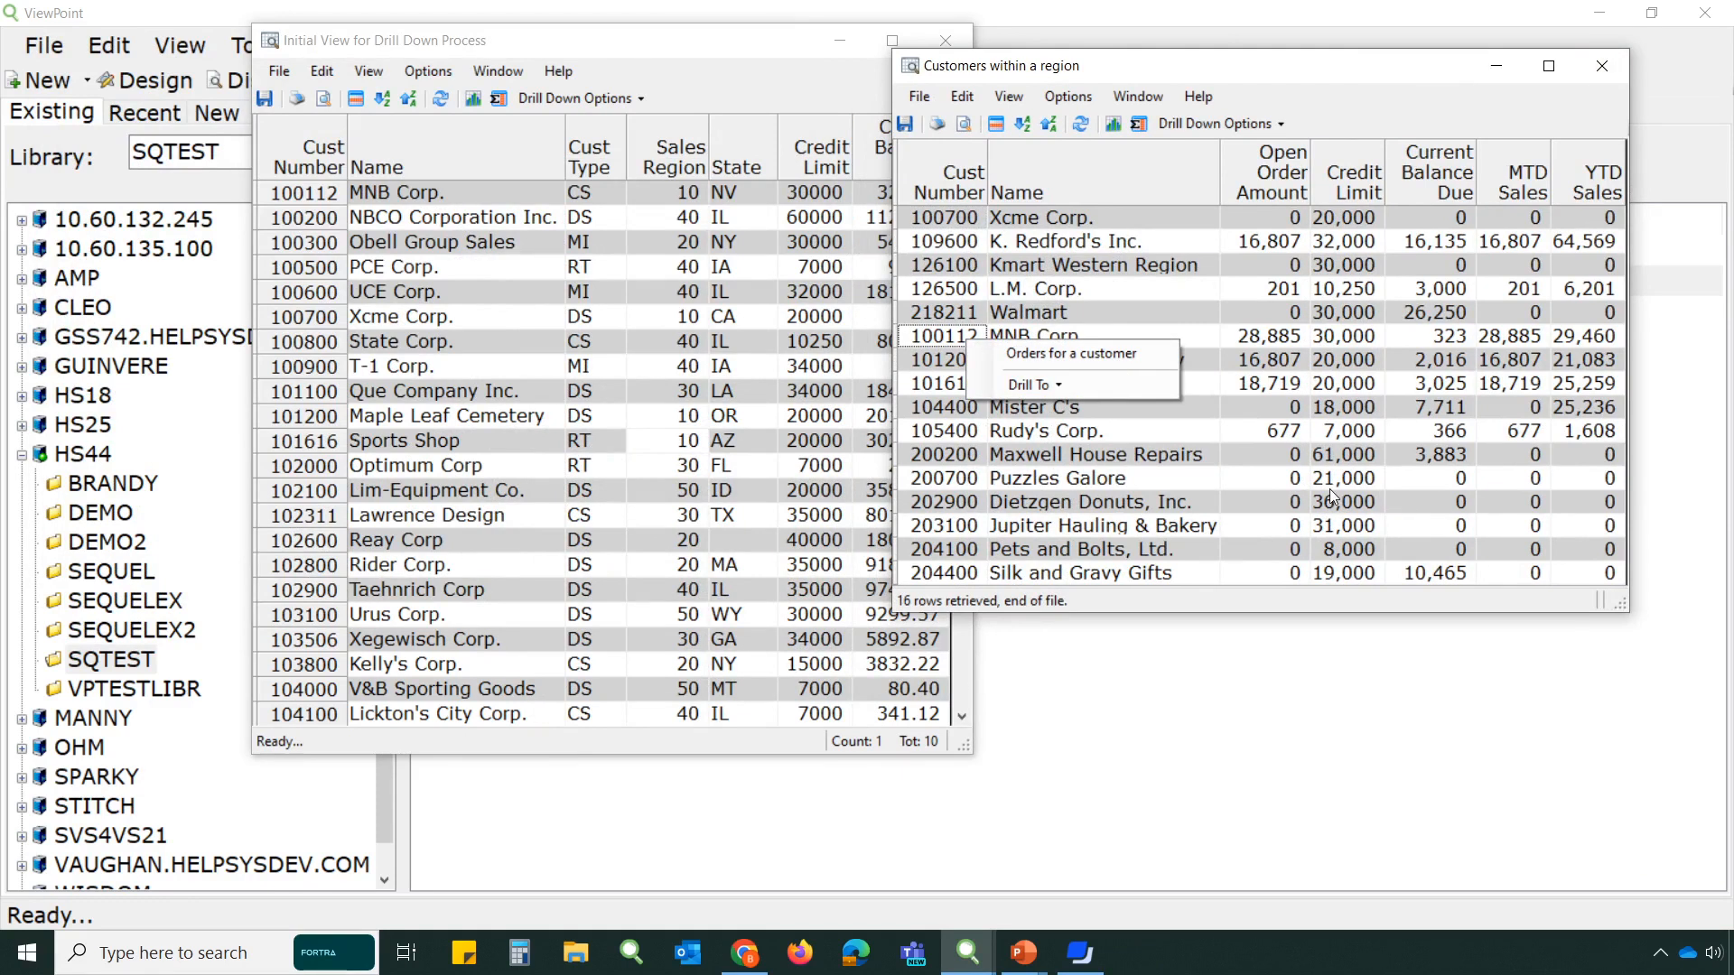
click(1616, 75)
click(1616, 75)
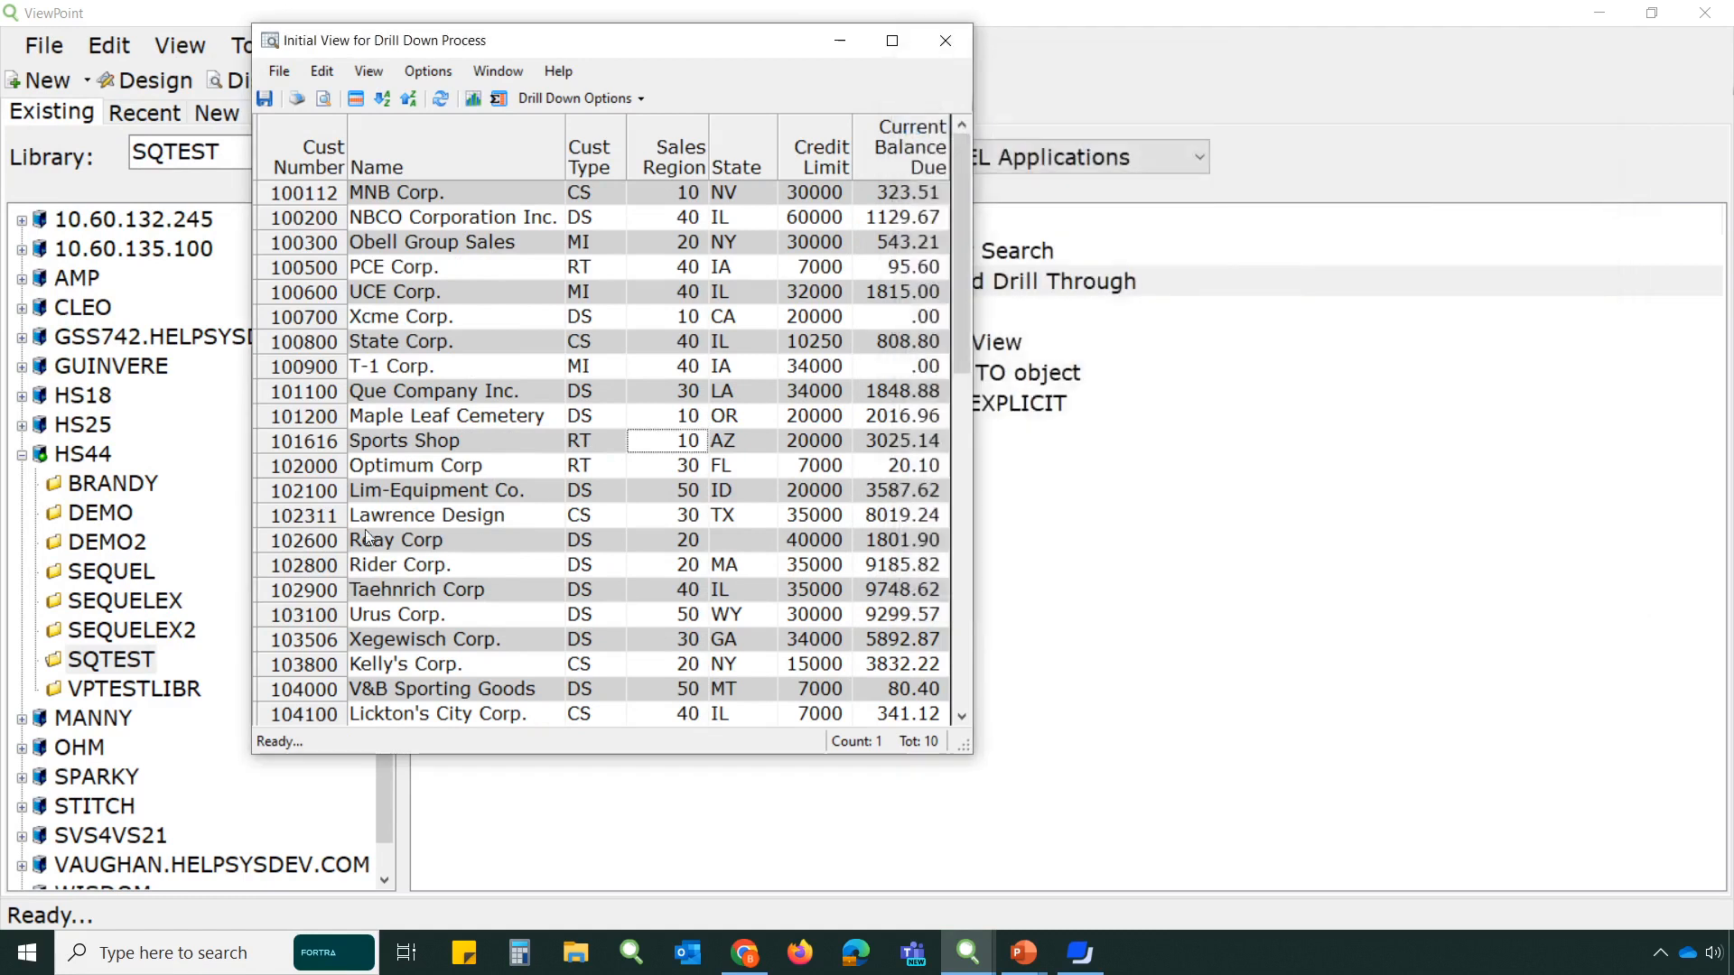
Step: Drill down from Sports Shop to its customer orders and the line items of the ICG RAIL order, and close all APP2 results
right_click(330, 449)
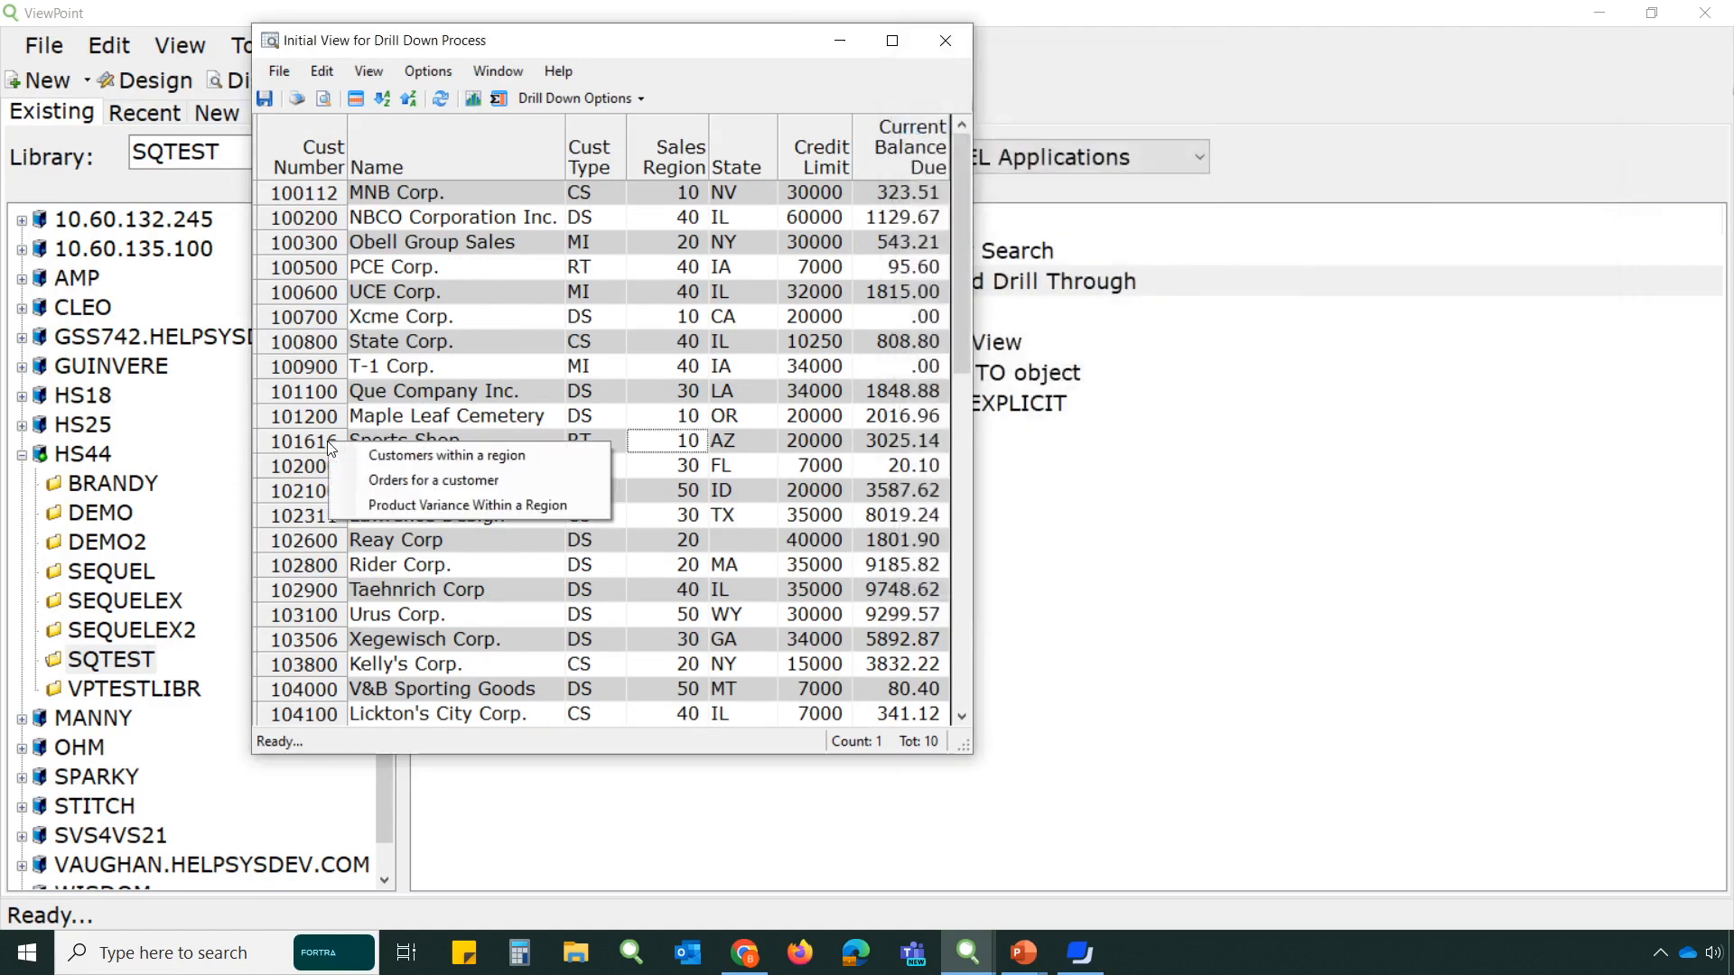
click(522, 481)
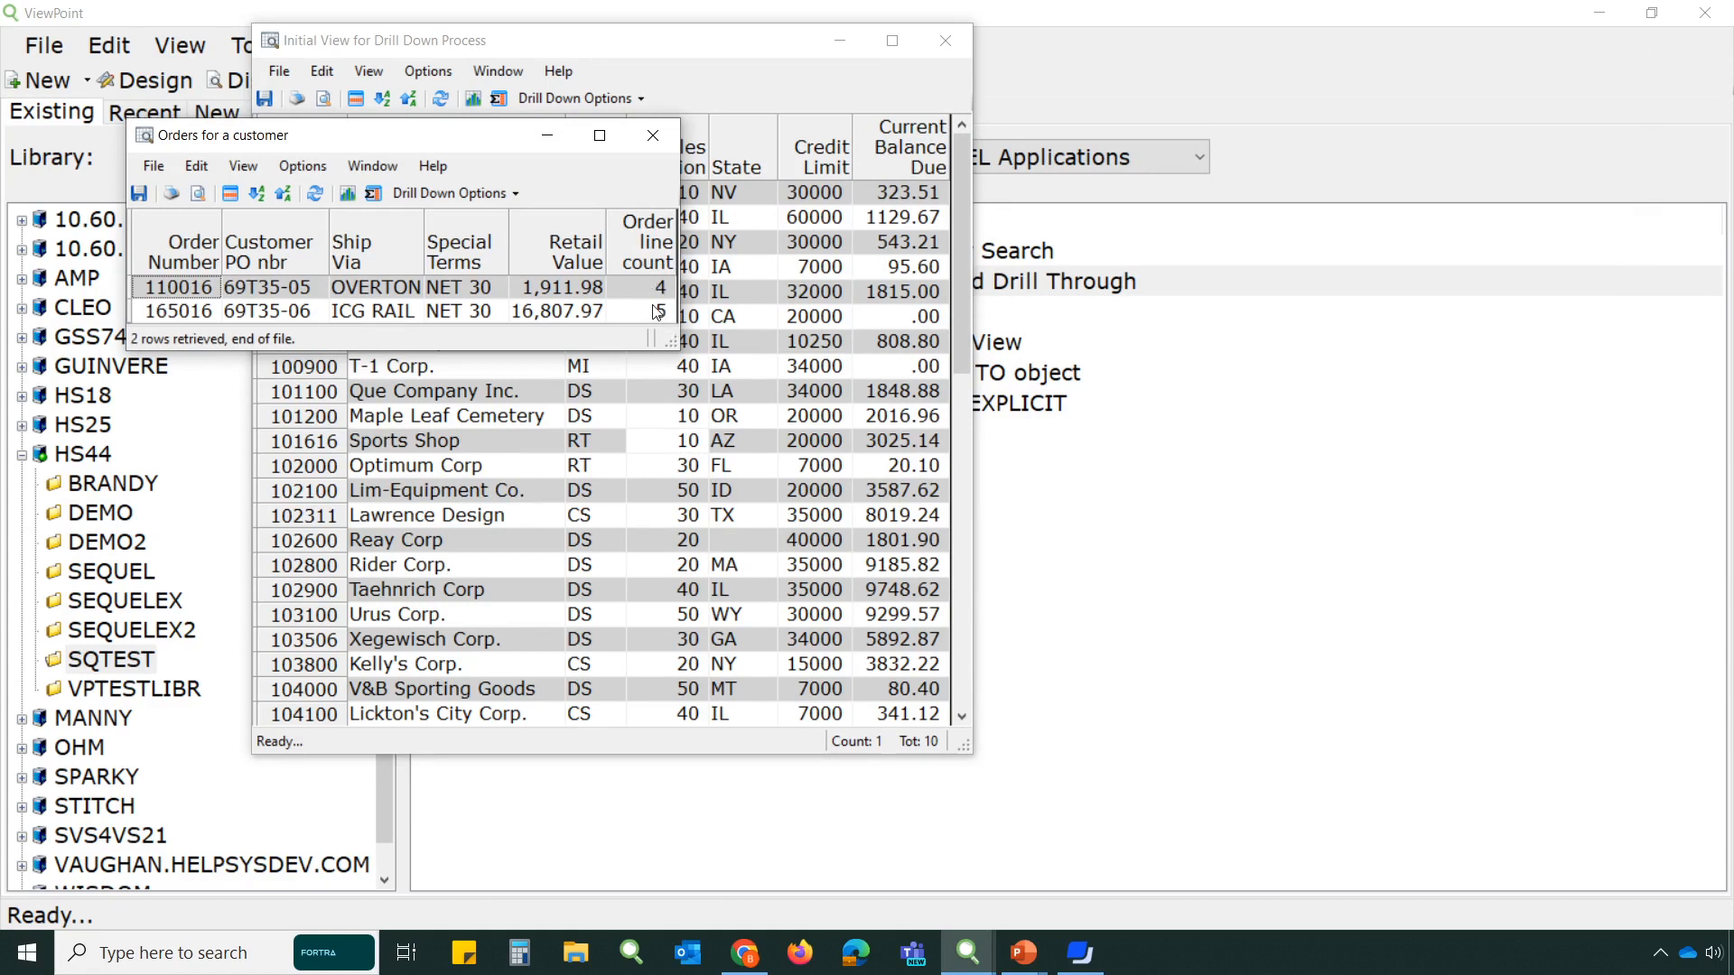
right_click(197, 318)
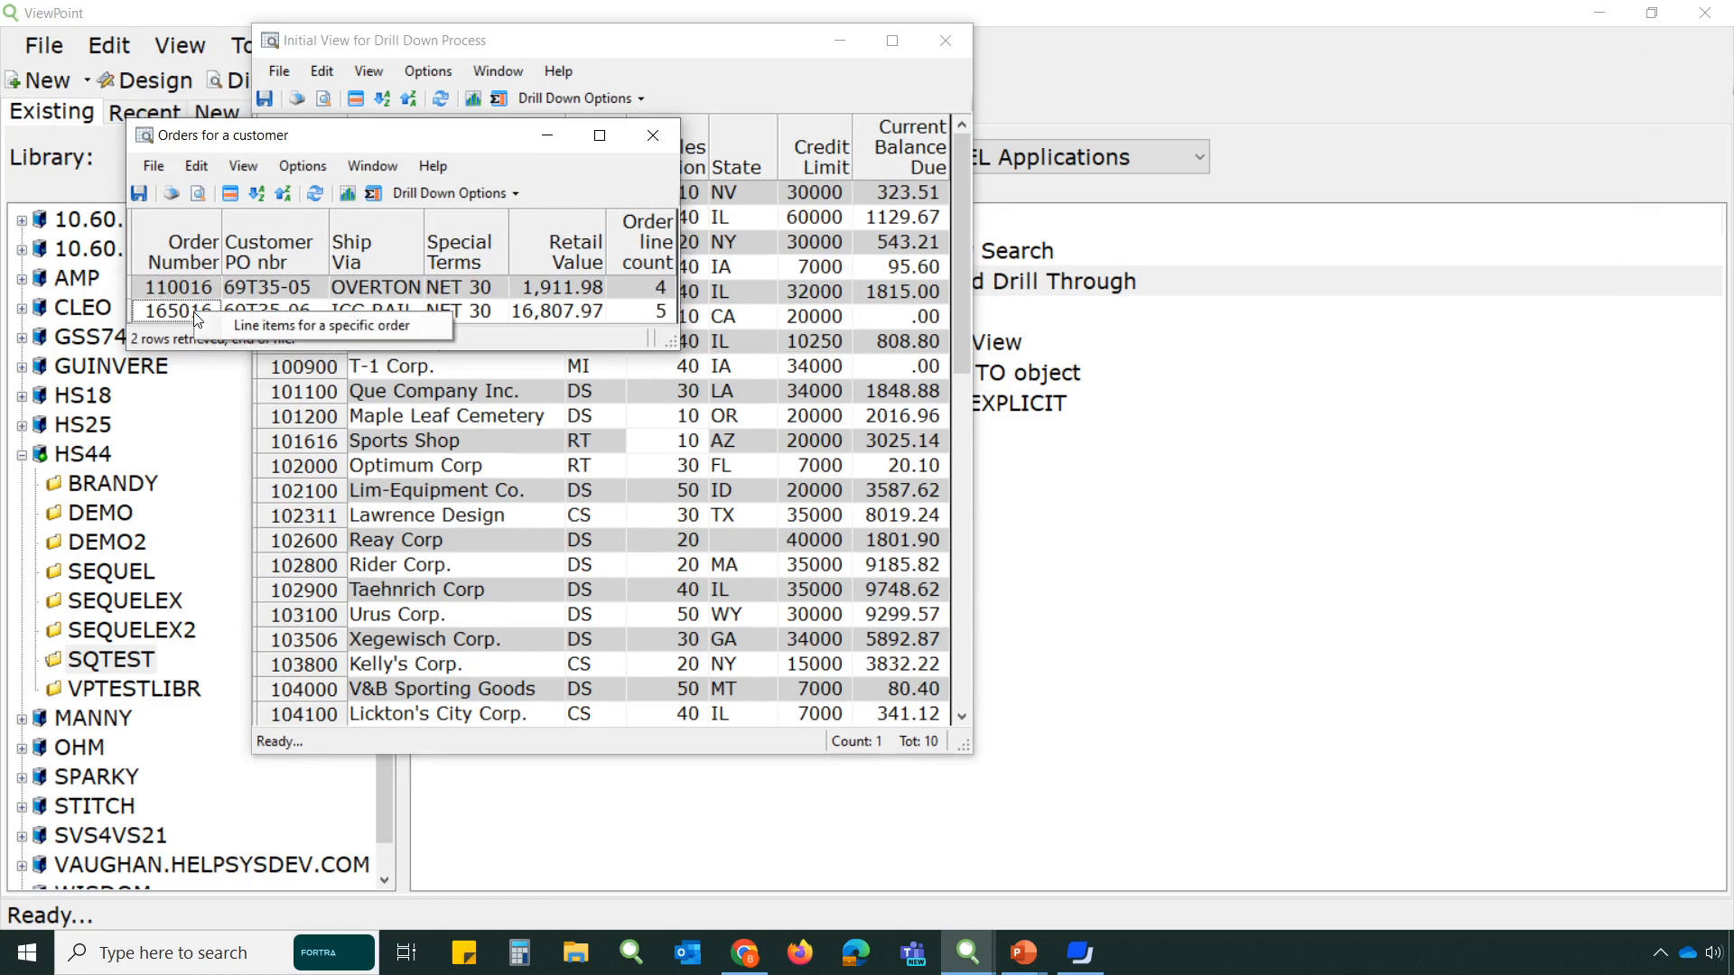
click(442, 329)
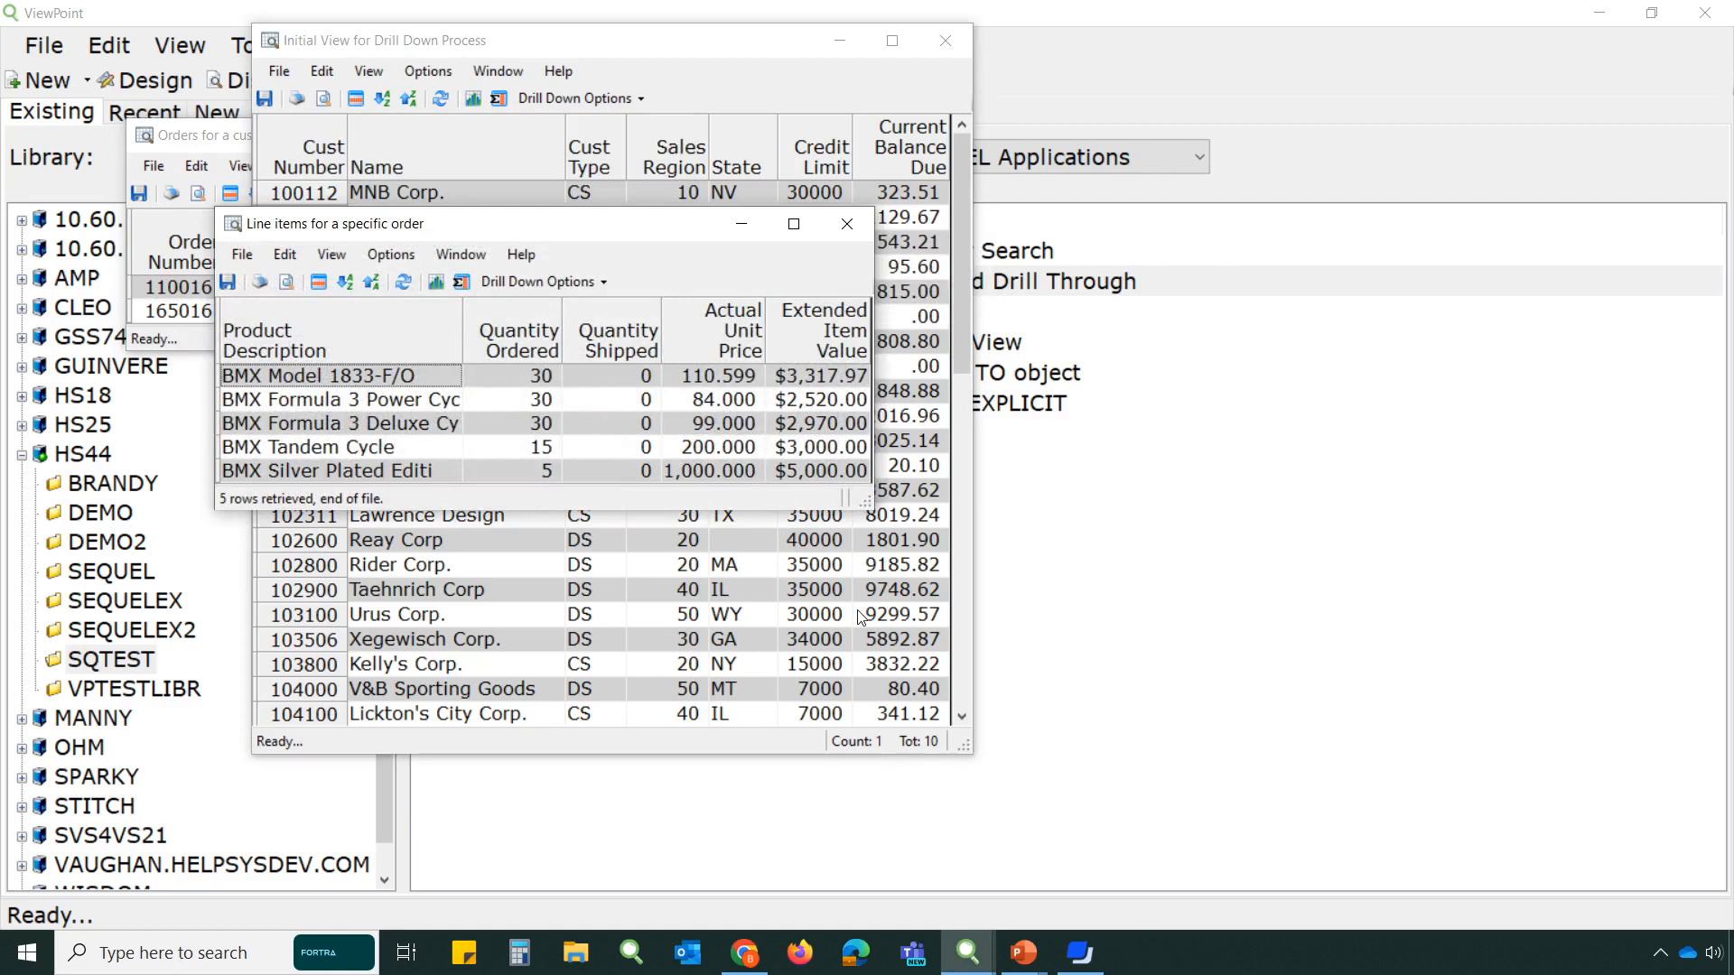
click(847, 224)
click(957, 38)
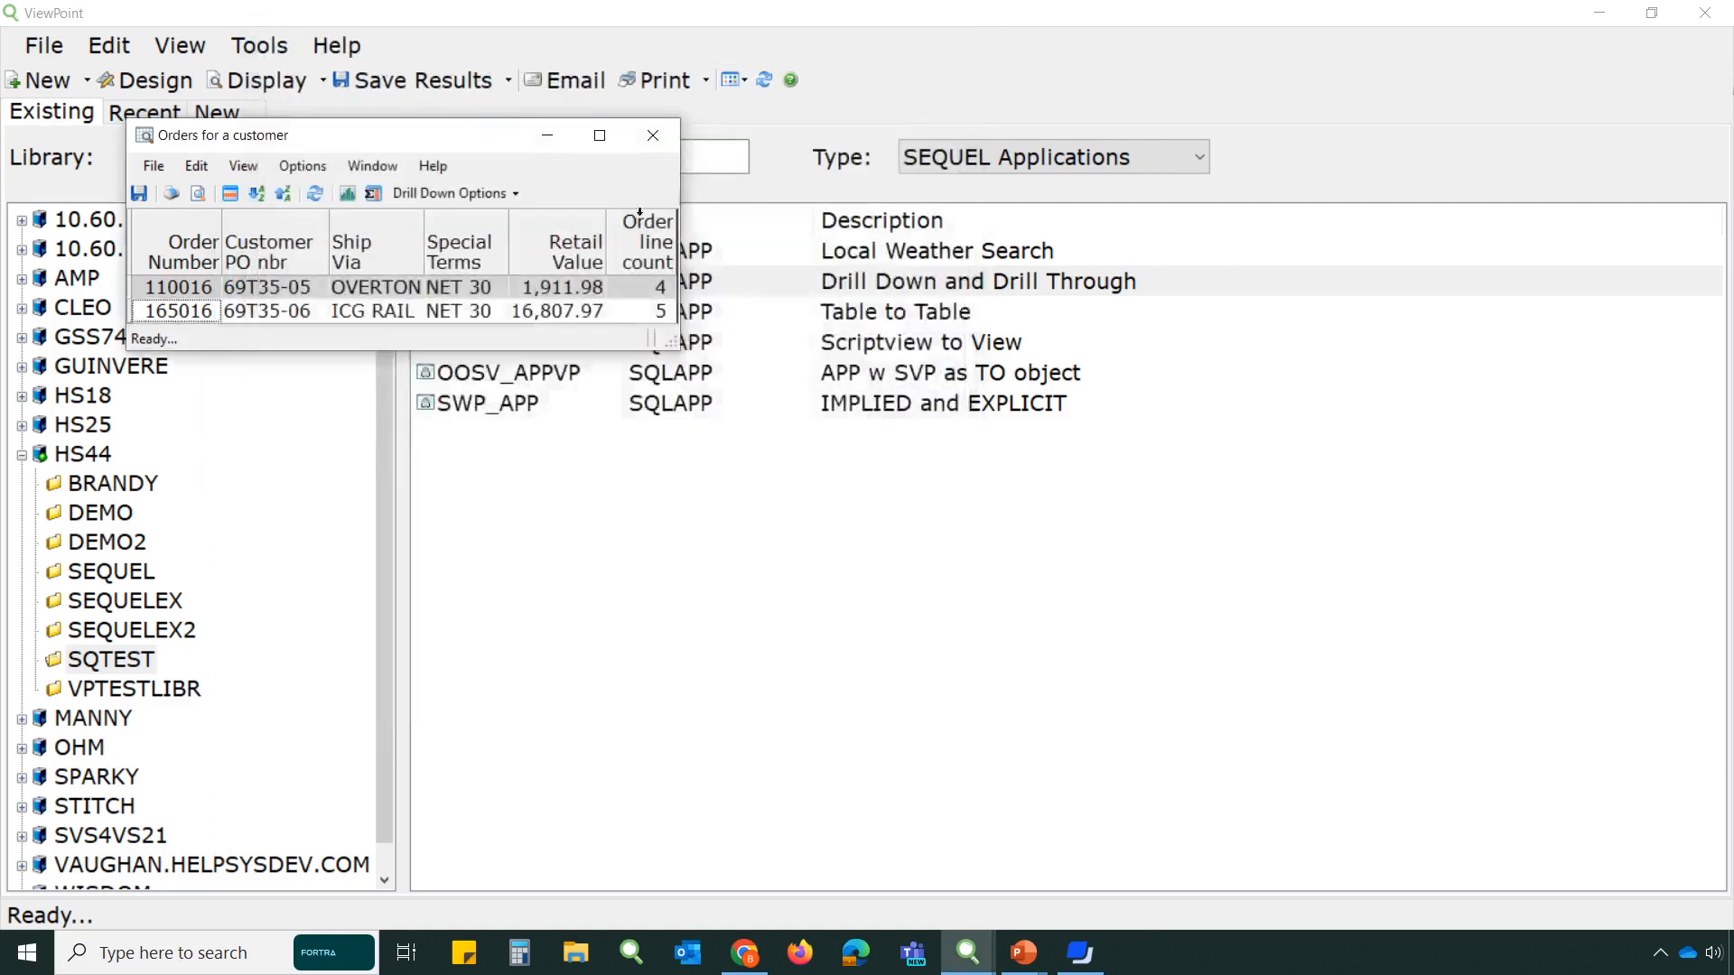
click(657, 138)
Step: Run the APP3 Table to Table application, drill down from customer type RT to Table T2, and close both tables
double_click(471, 312)
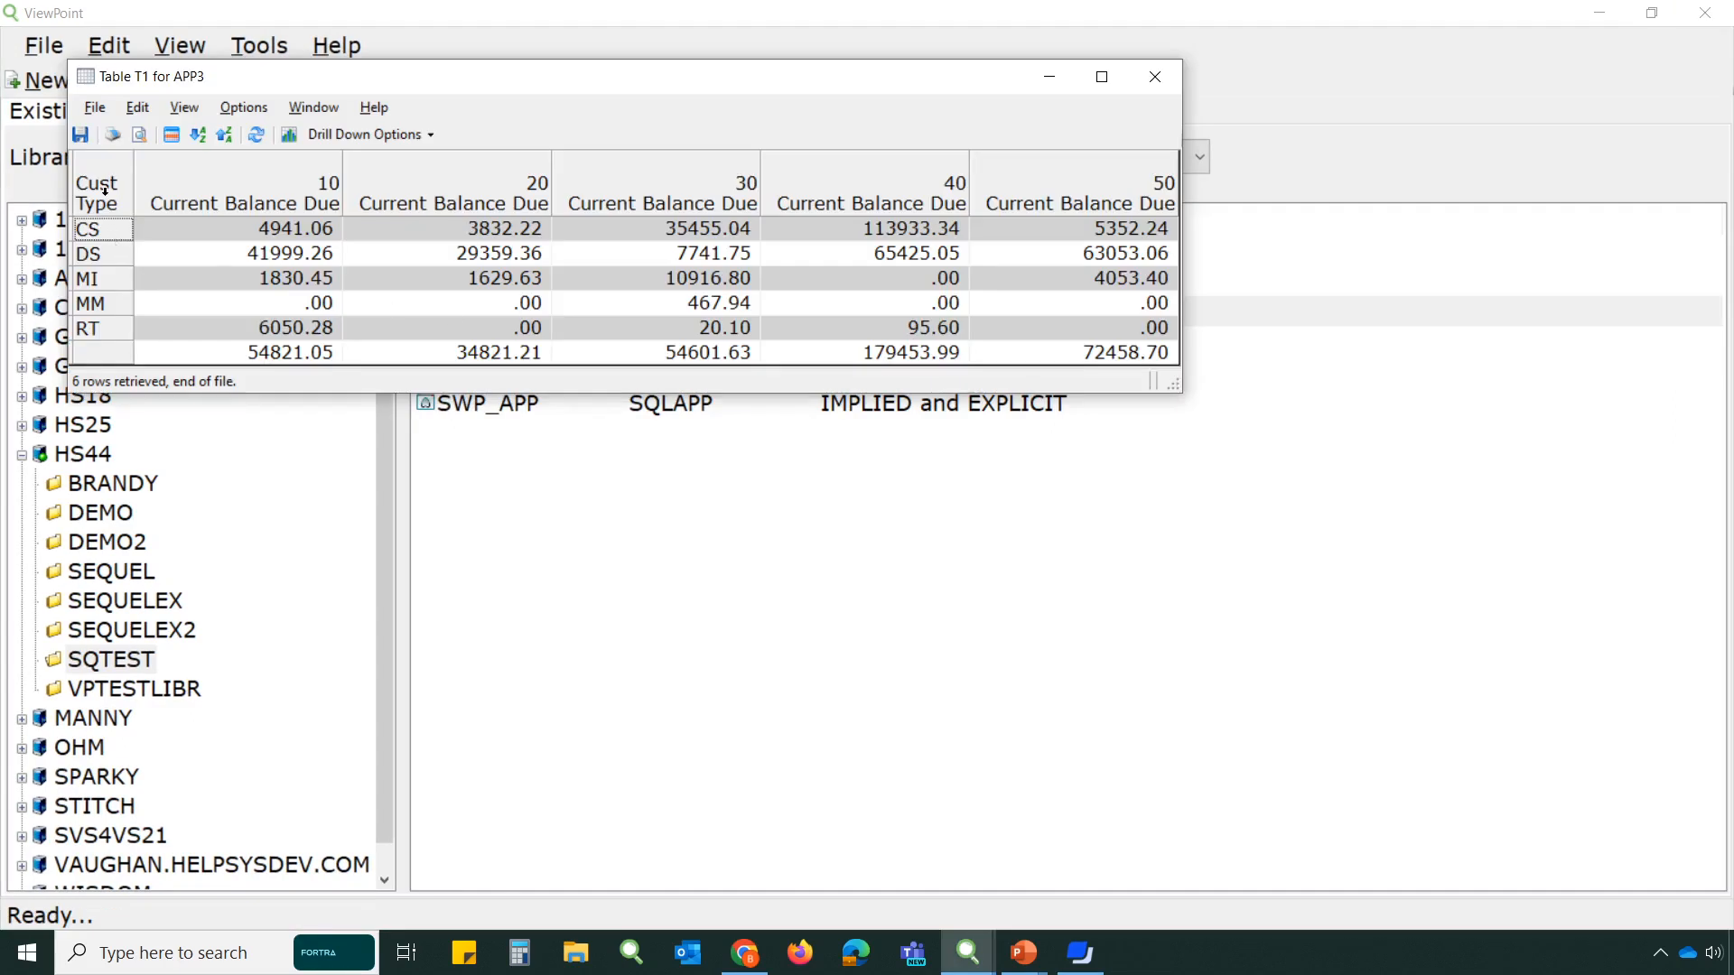
right_click(113, 330)
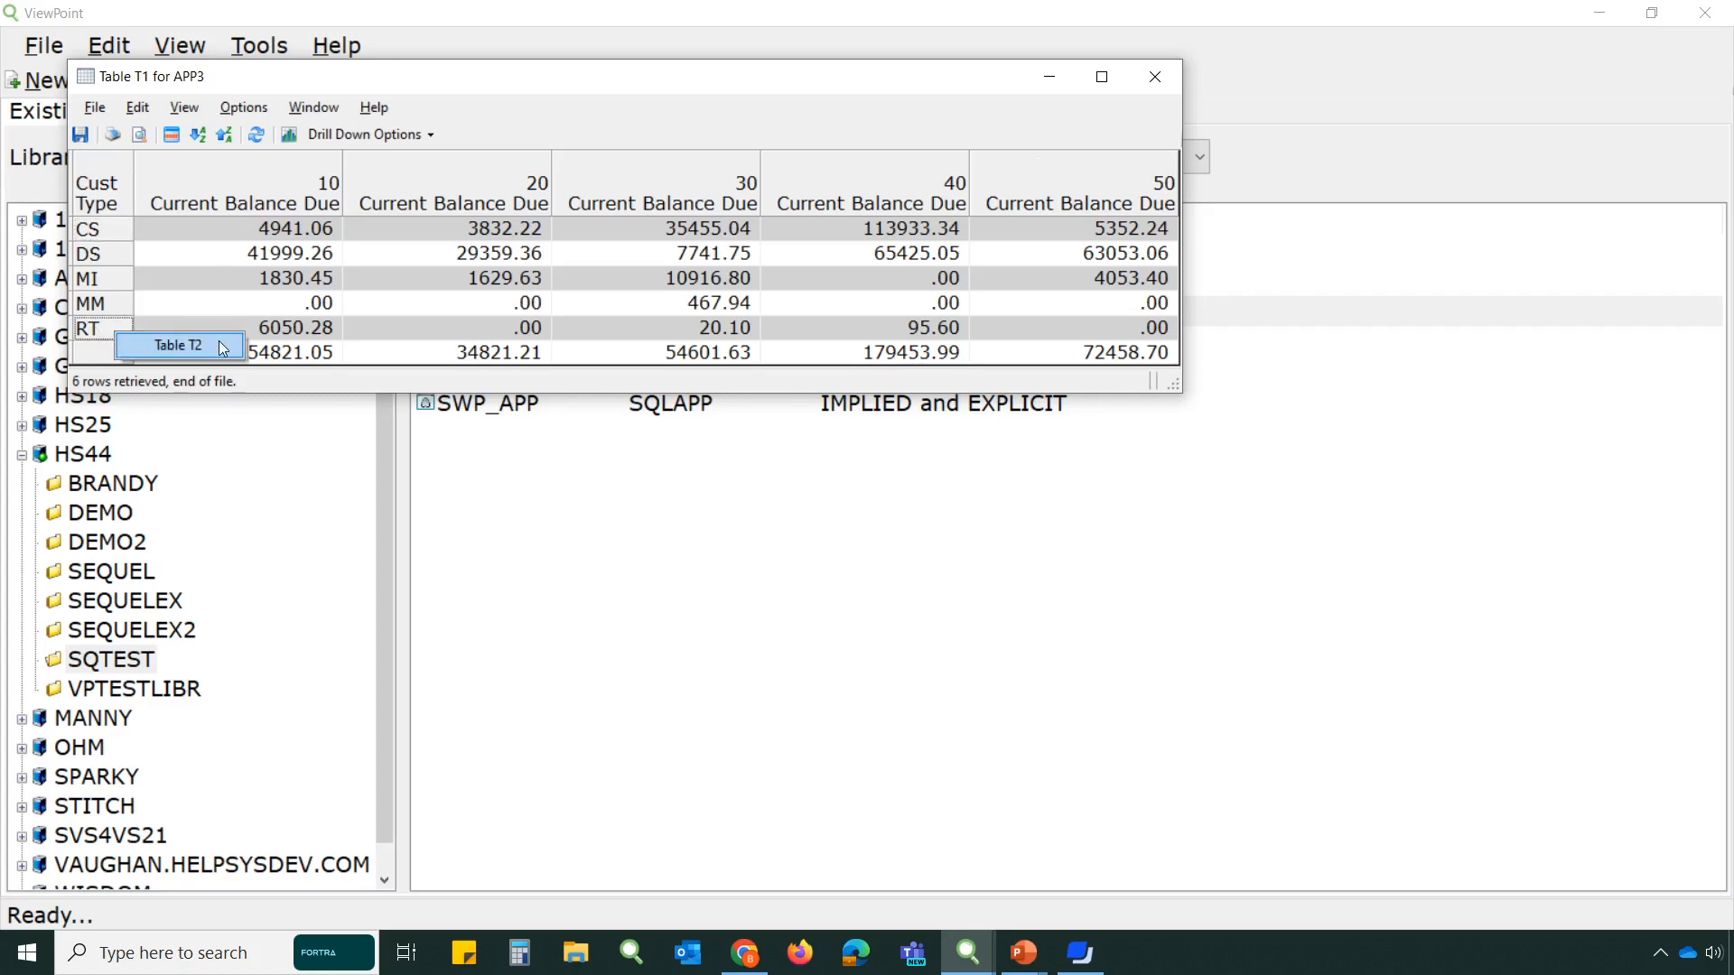
click(181, 345)
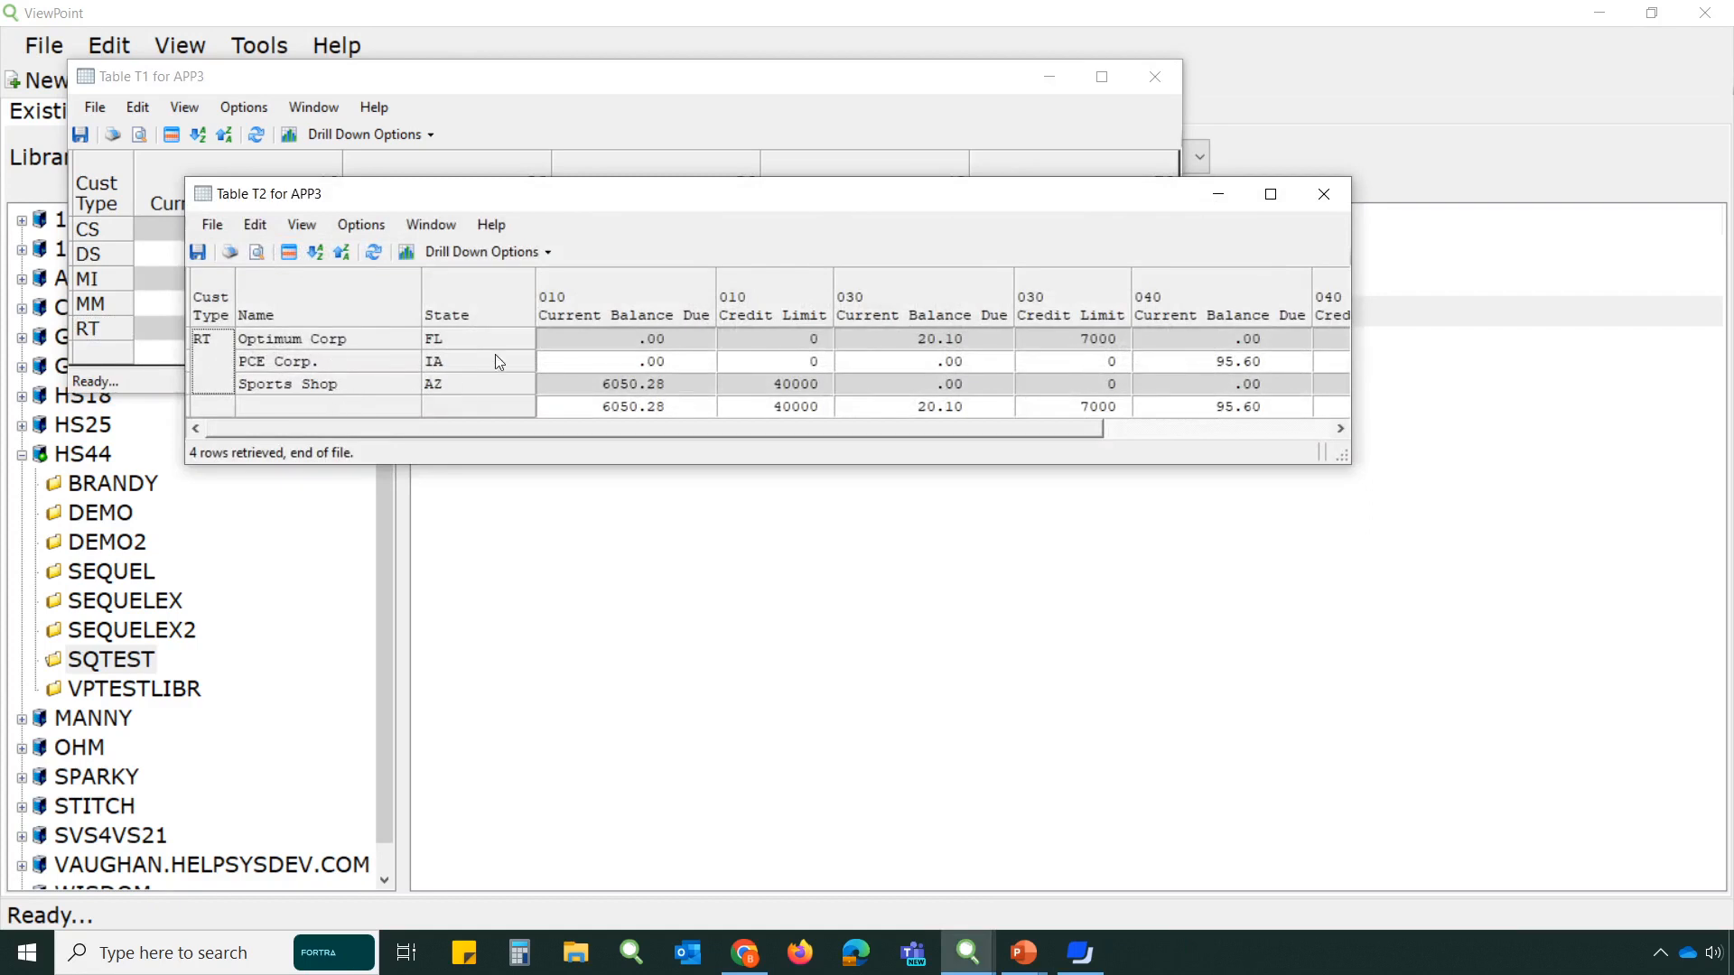
drag(956, 429, 1265, 449)
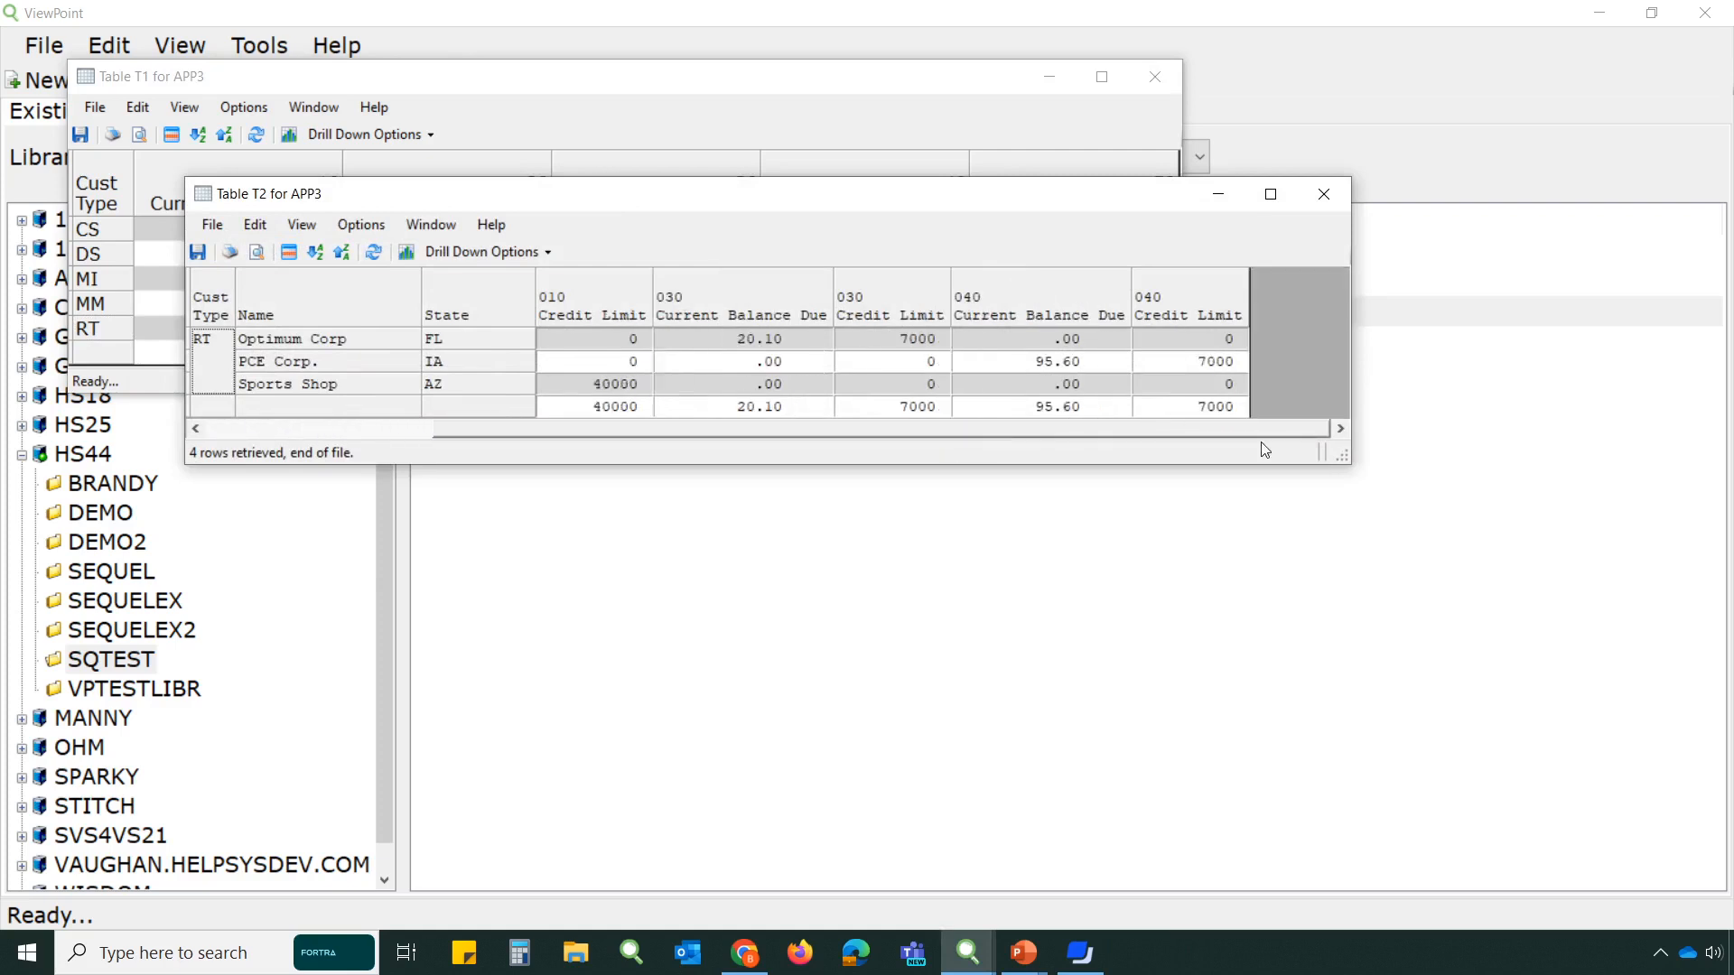
click(1324, 193)
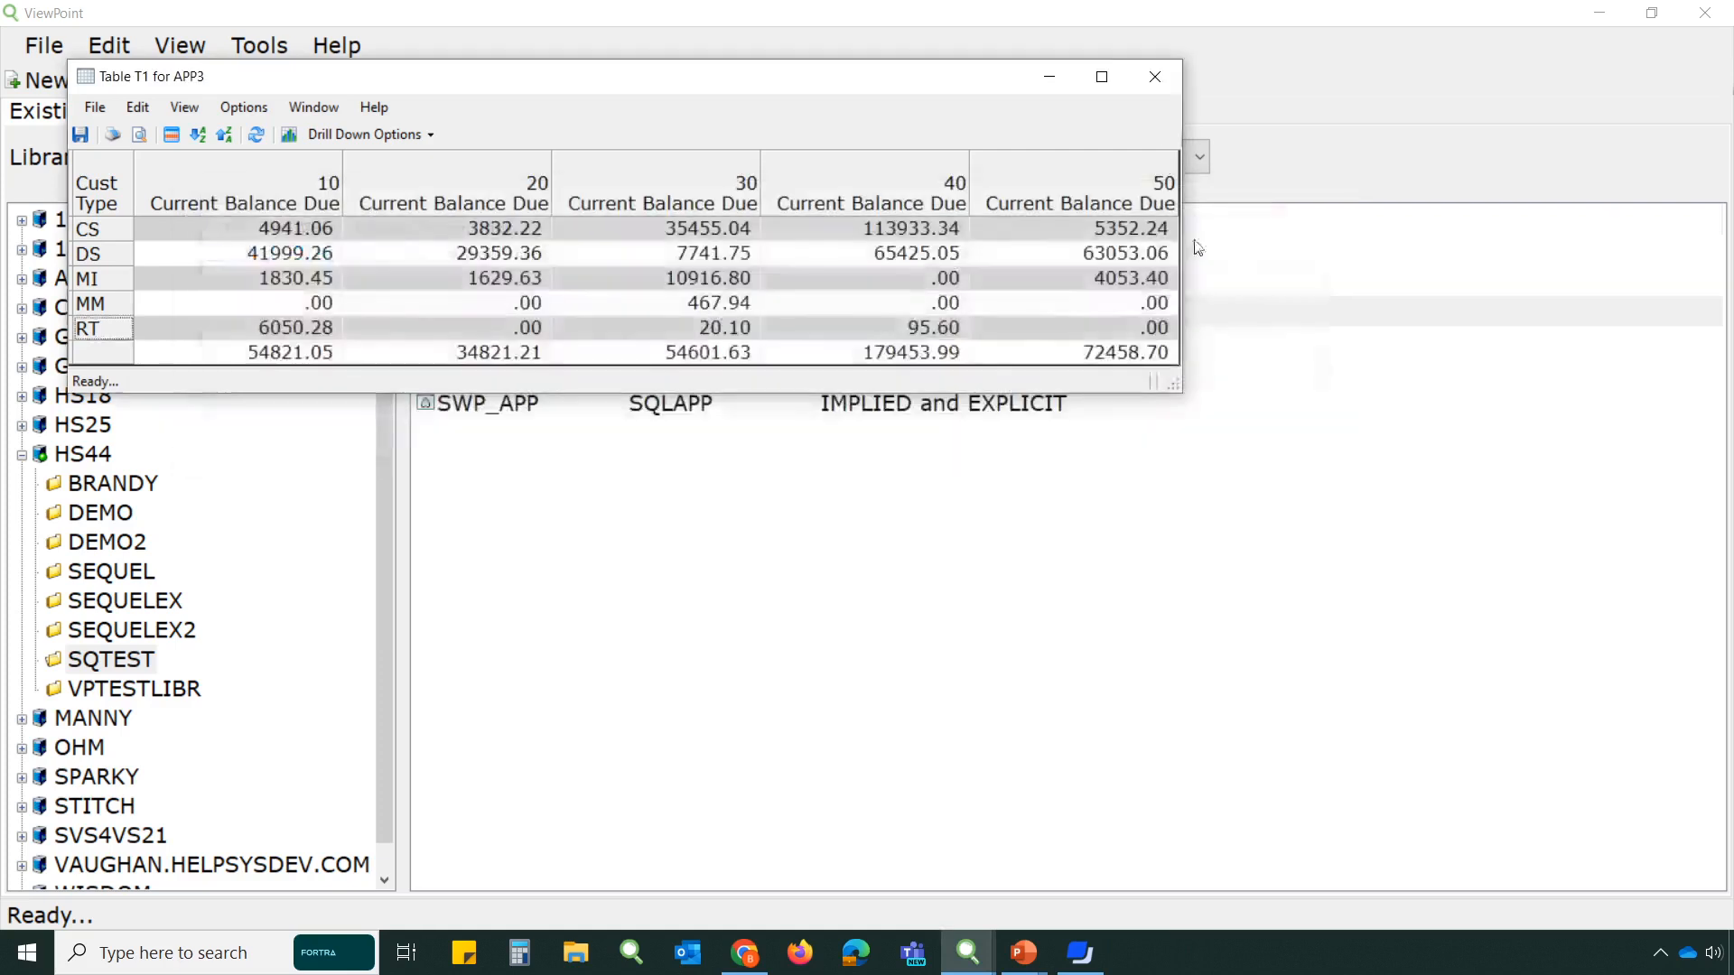
click(1154, 79)
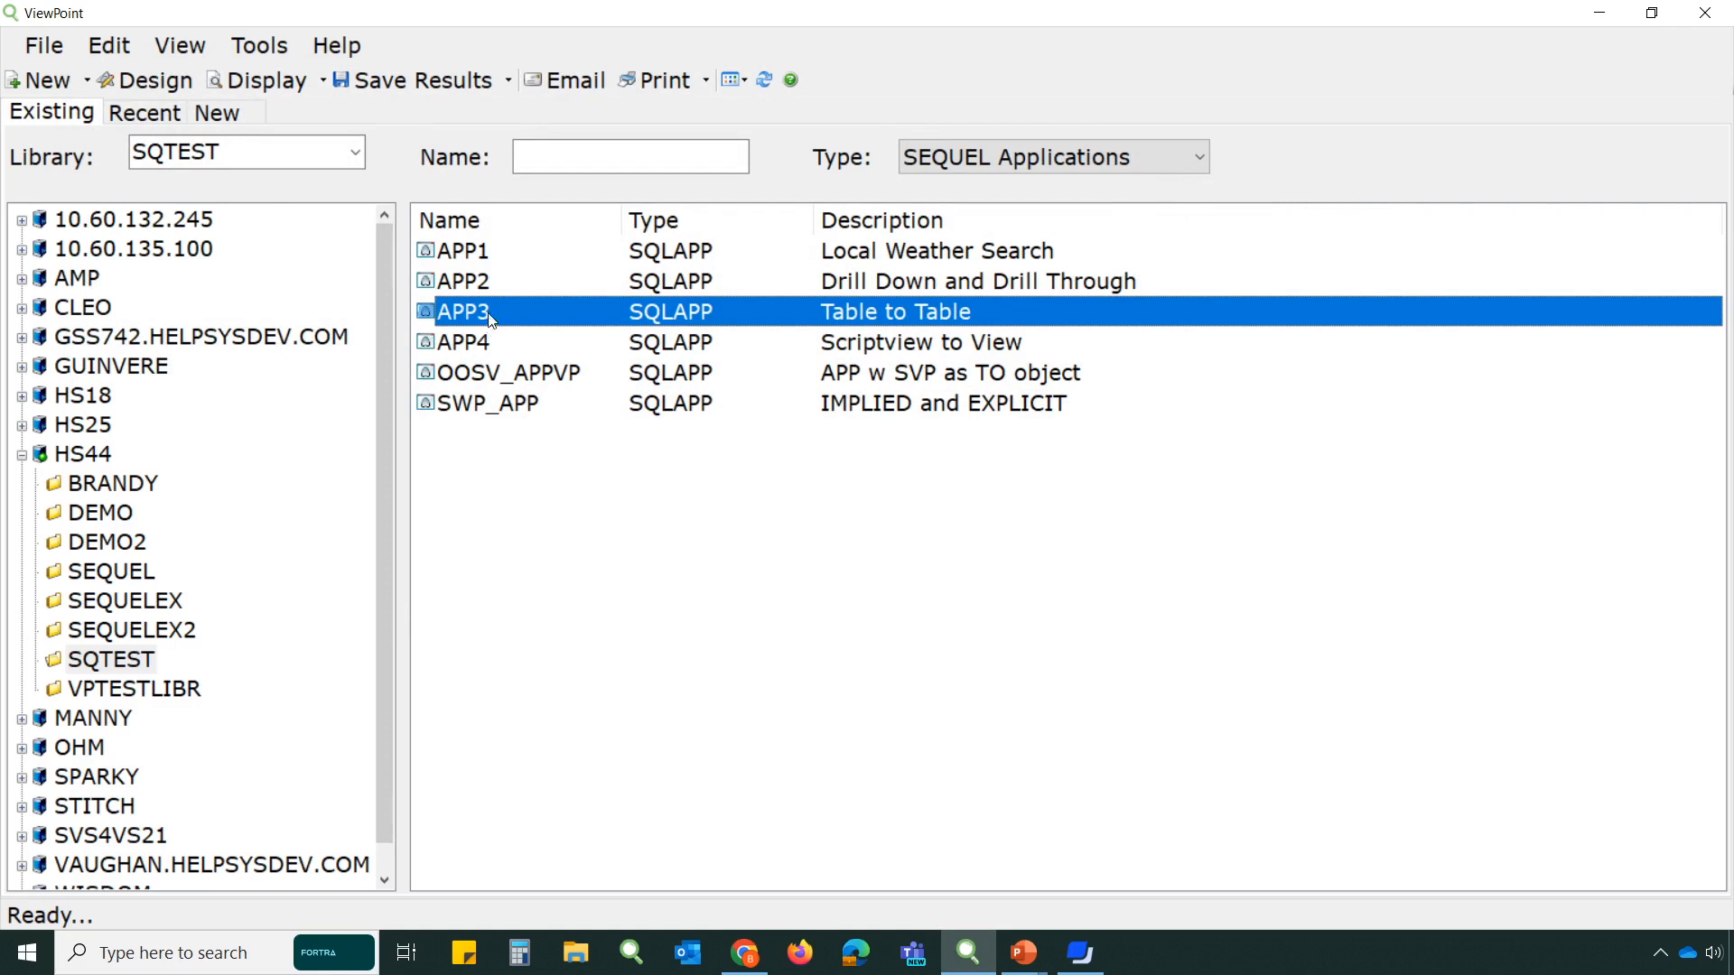
Step: Run the APP1 Local Weather Search application for the customer Dietzgen Donuts, Inc
click(483, 253)
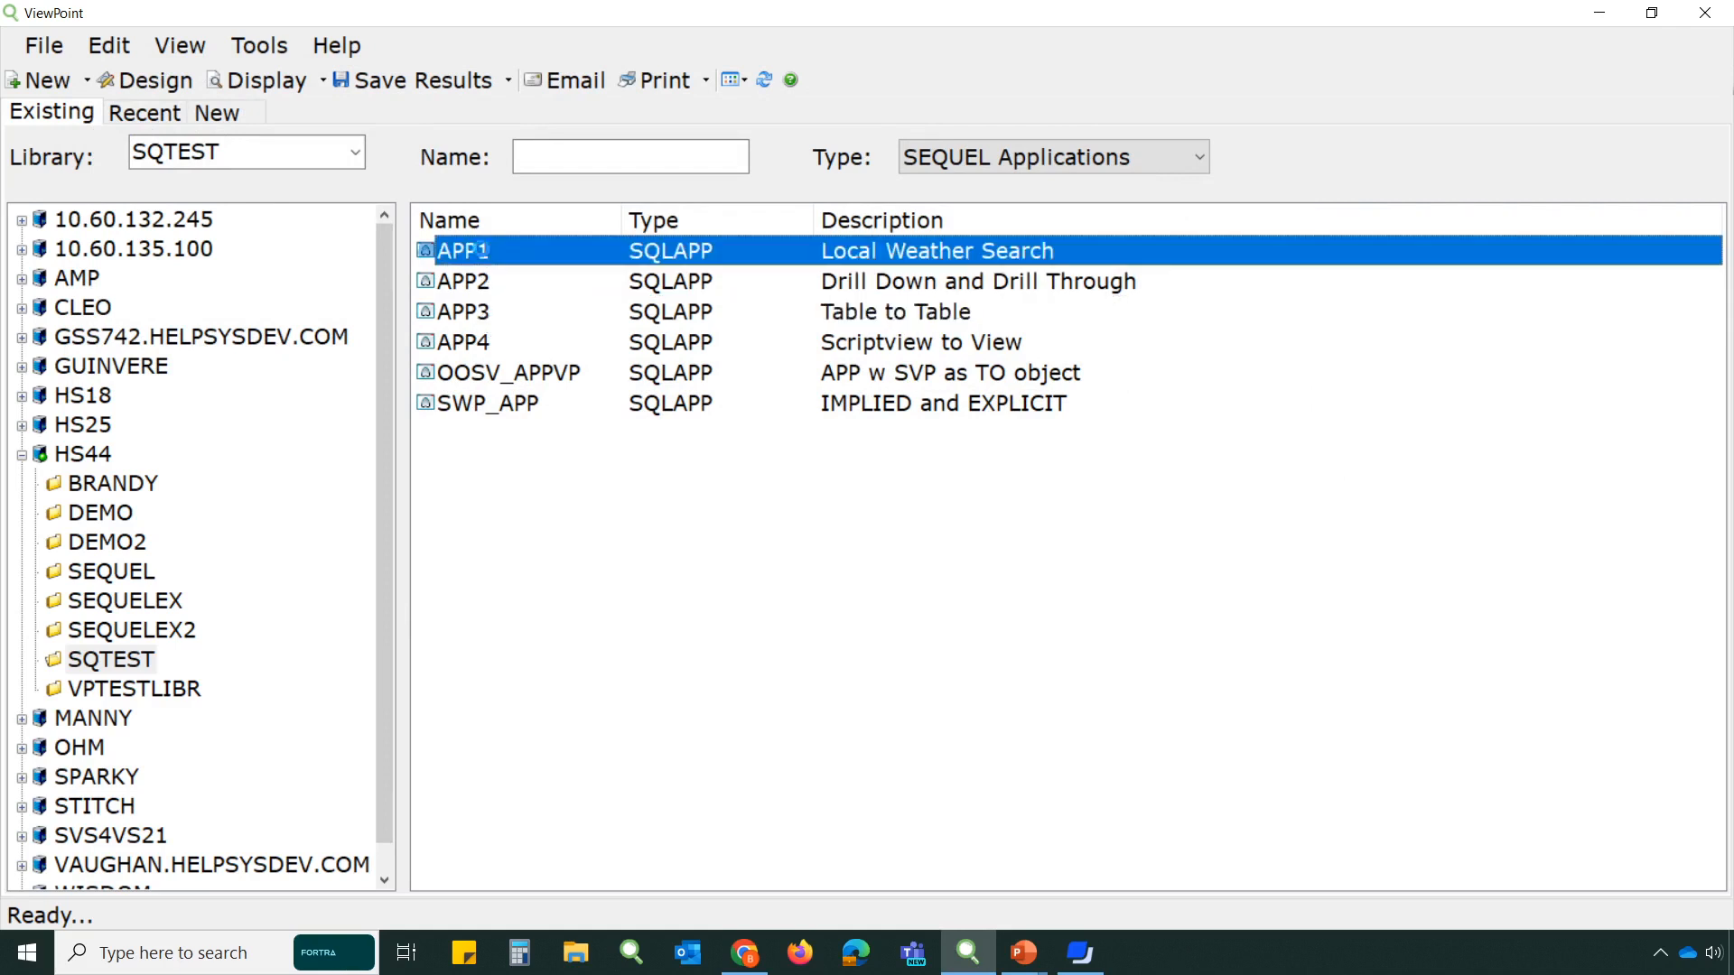
double_click(484, 253)
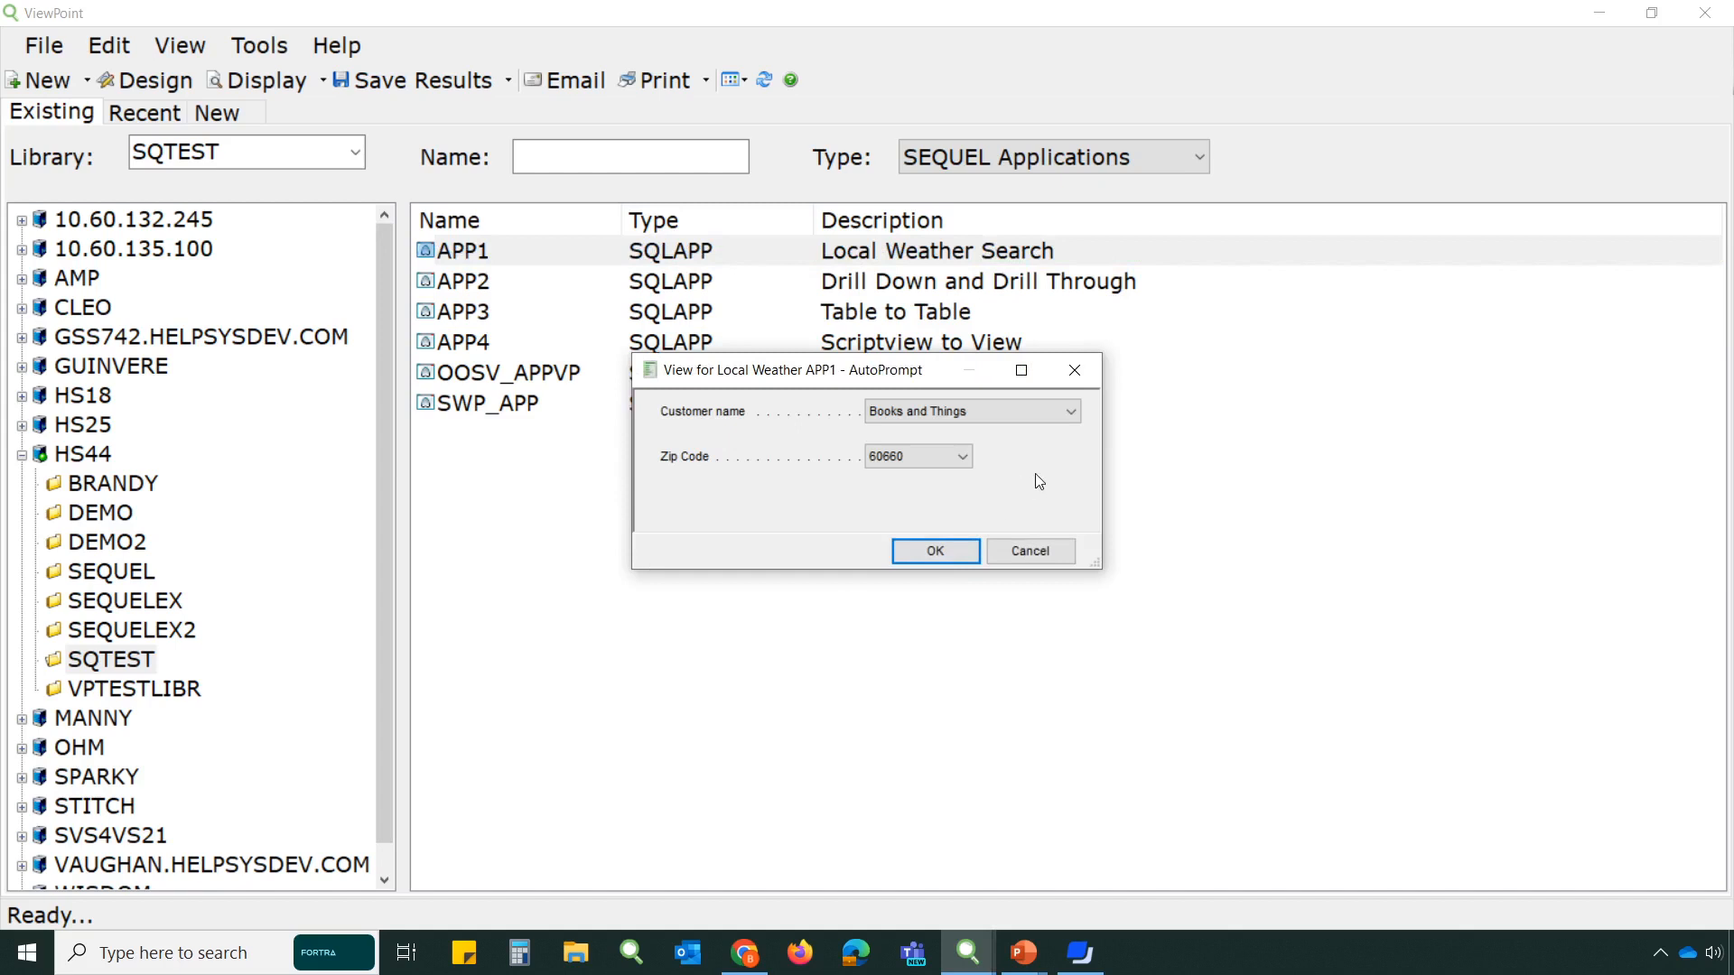
click(1071, 413)
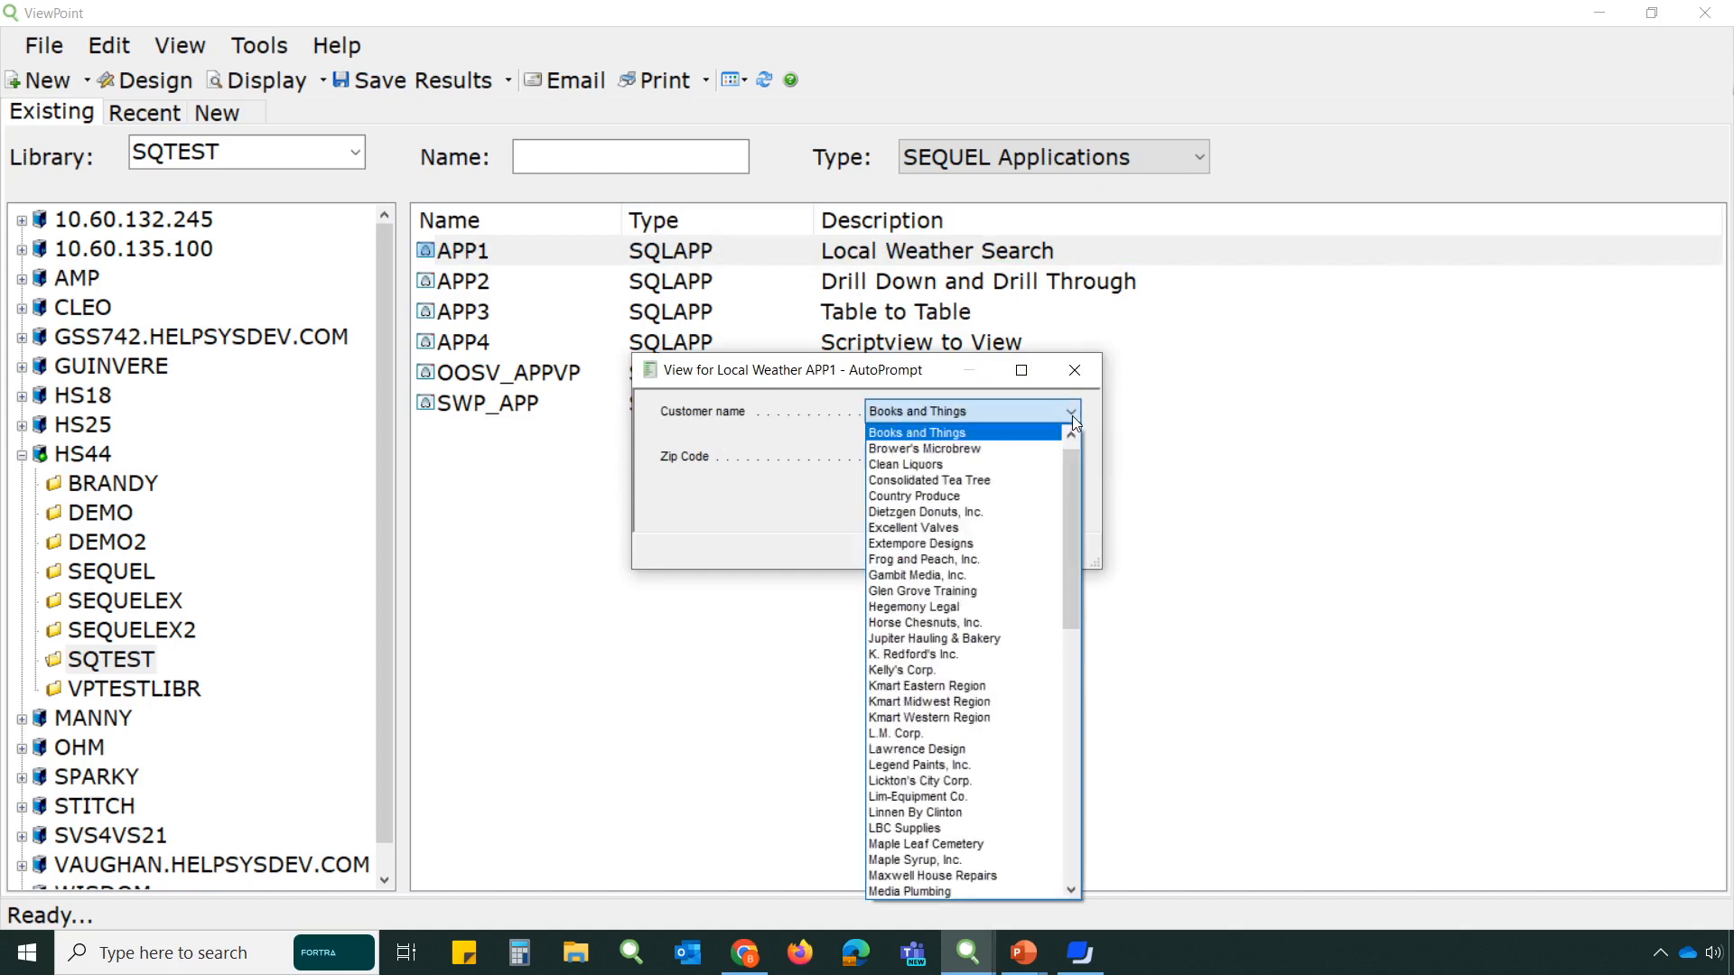
click(994, 513)
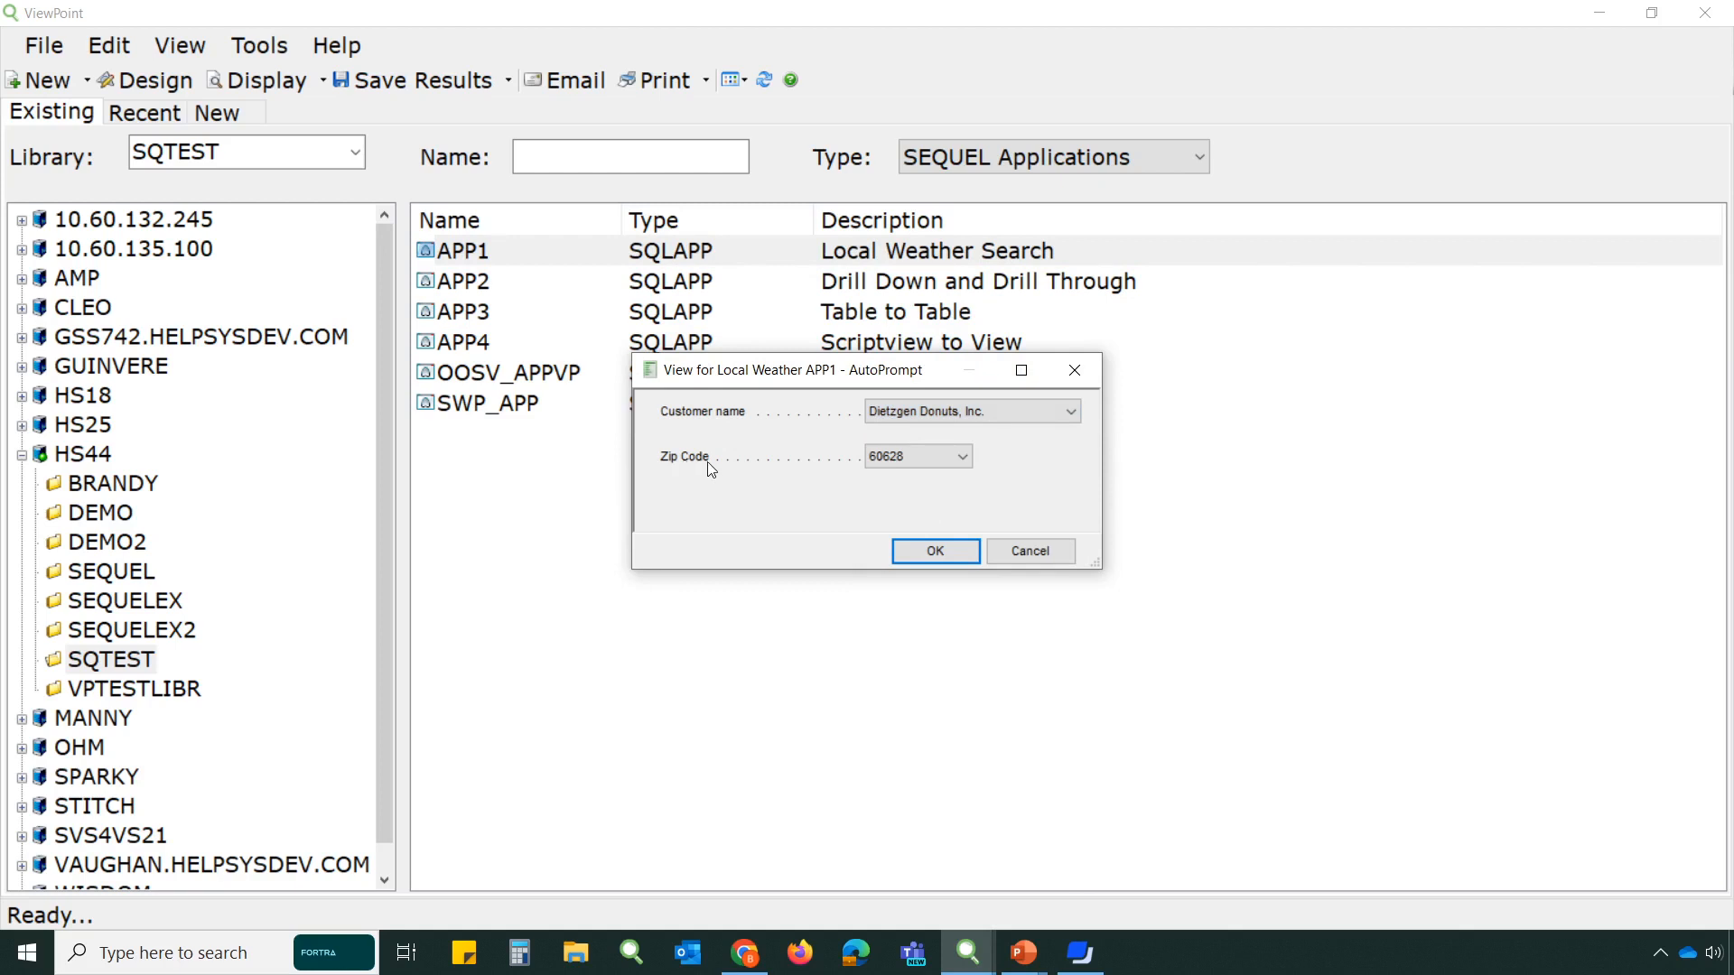
click(947, 557)
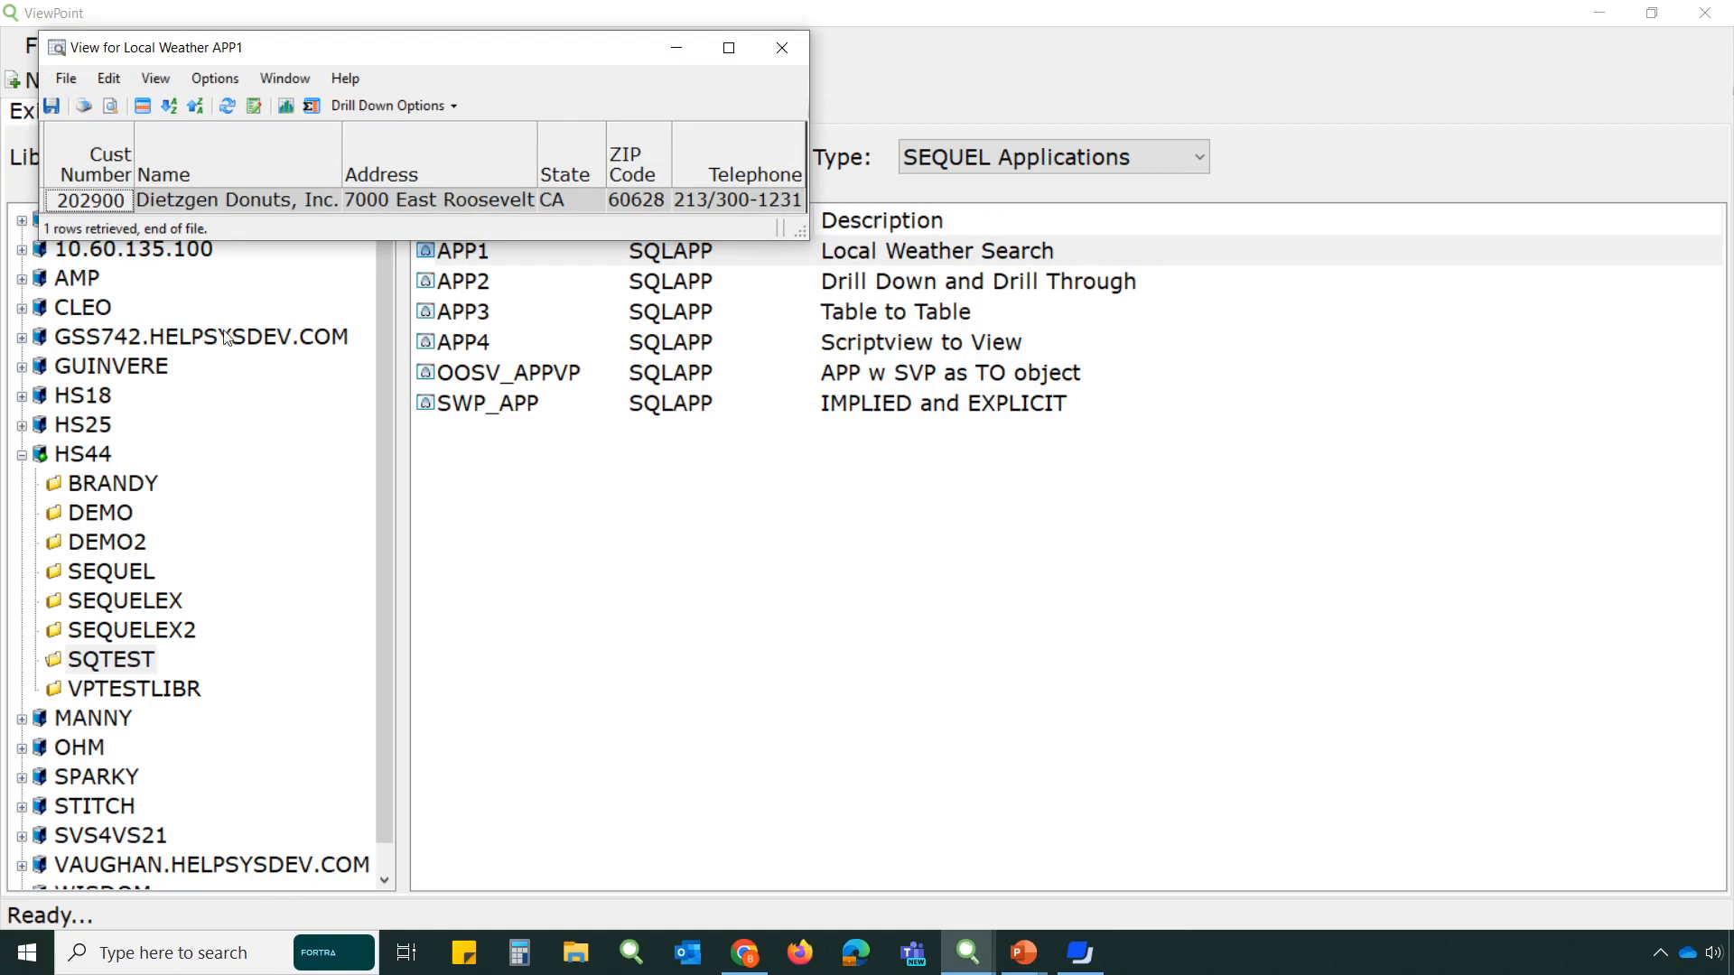
Step: Drill through from the Dietzgen Donuts, Inc. row to Local Weather, dismiss the privacy notice, and view the forecast
right_click(111, 202)
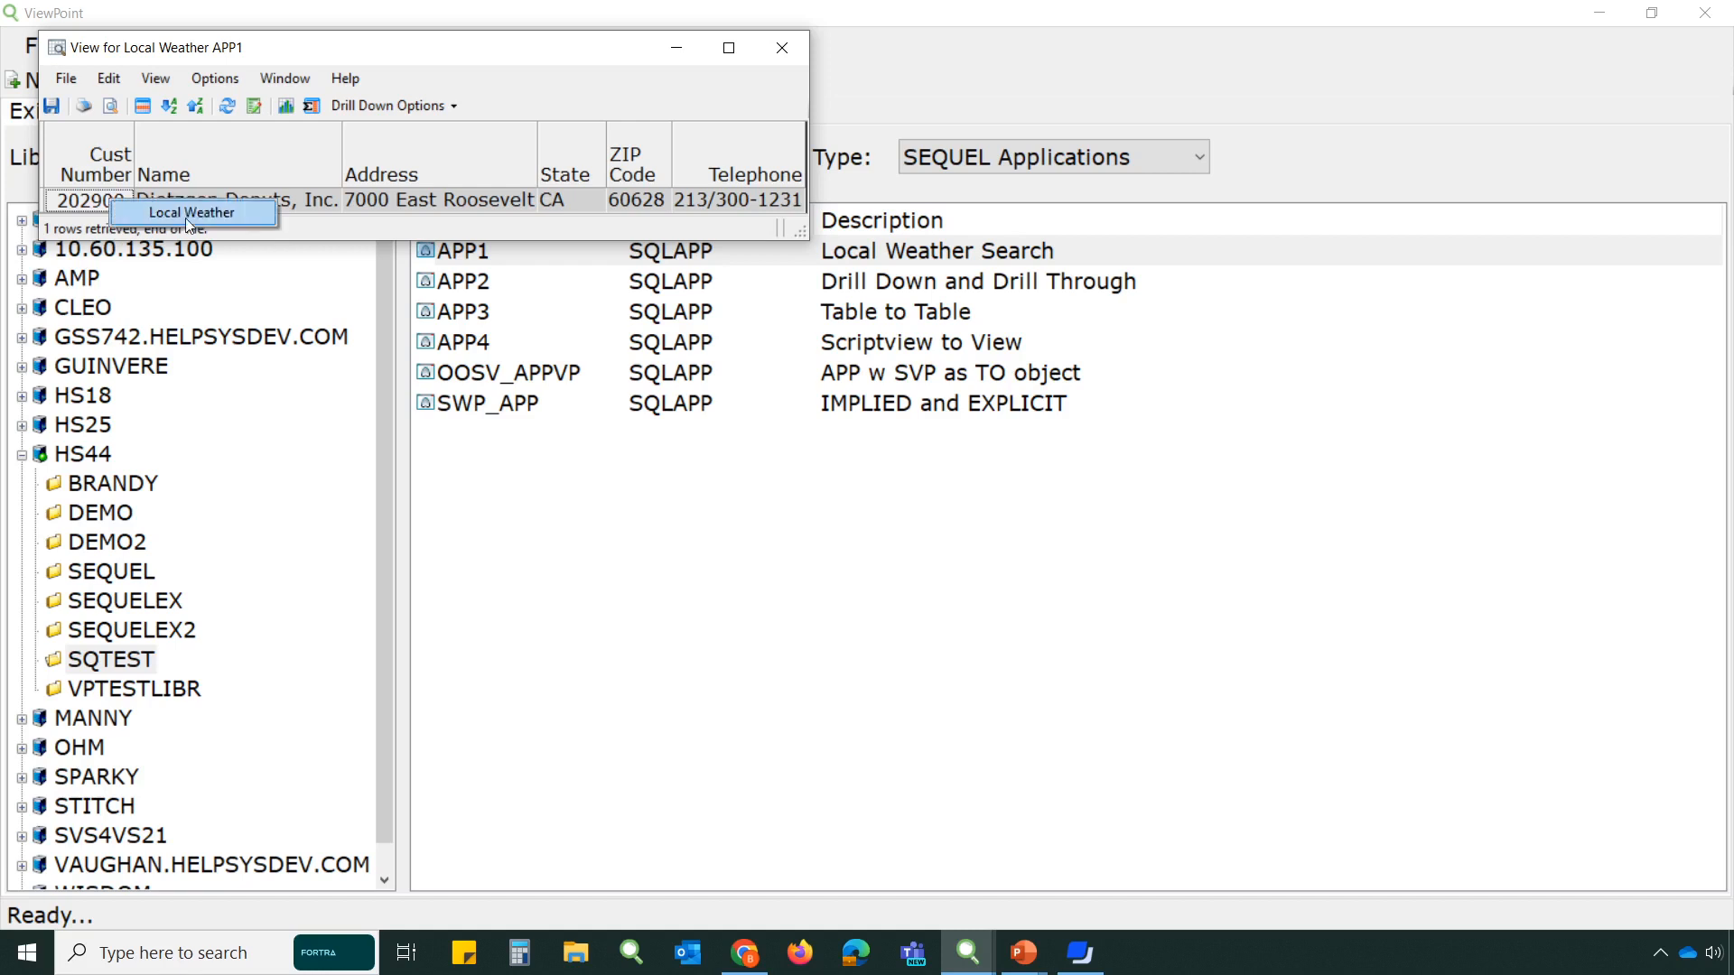
click(268, 215)
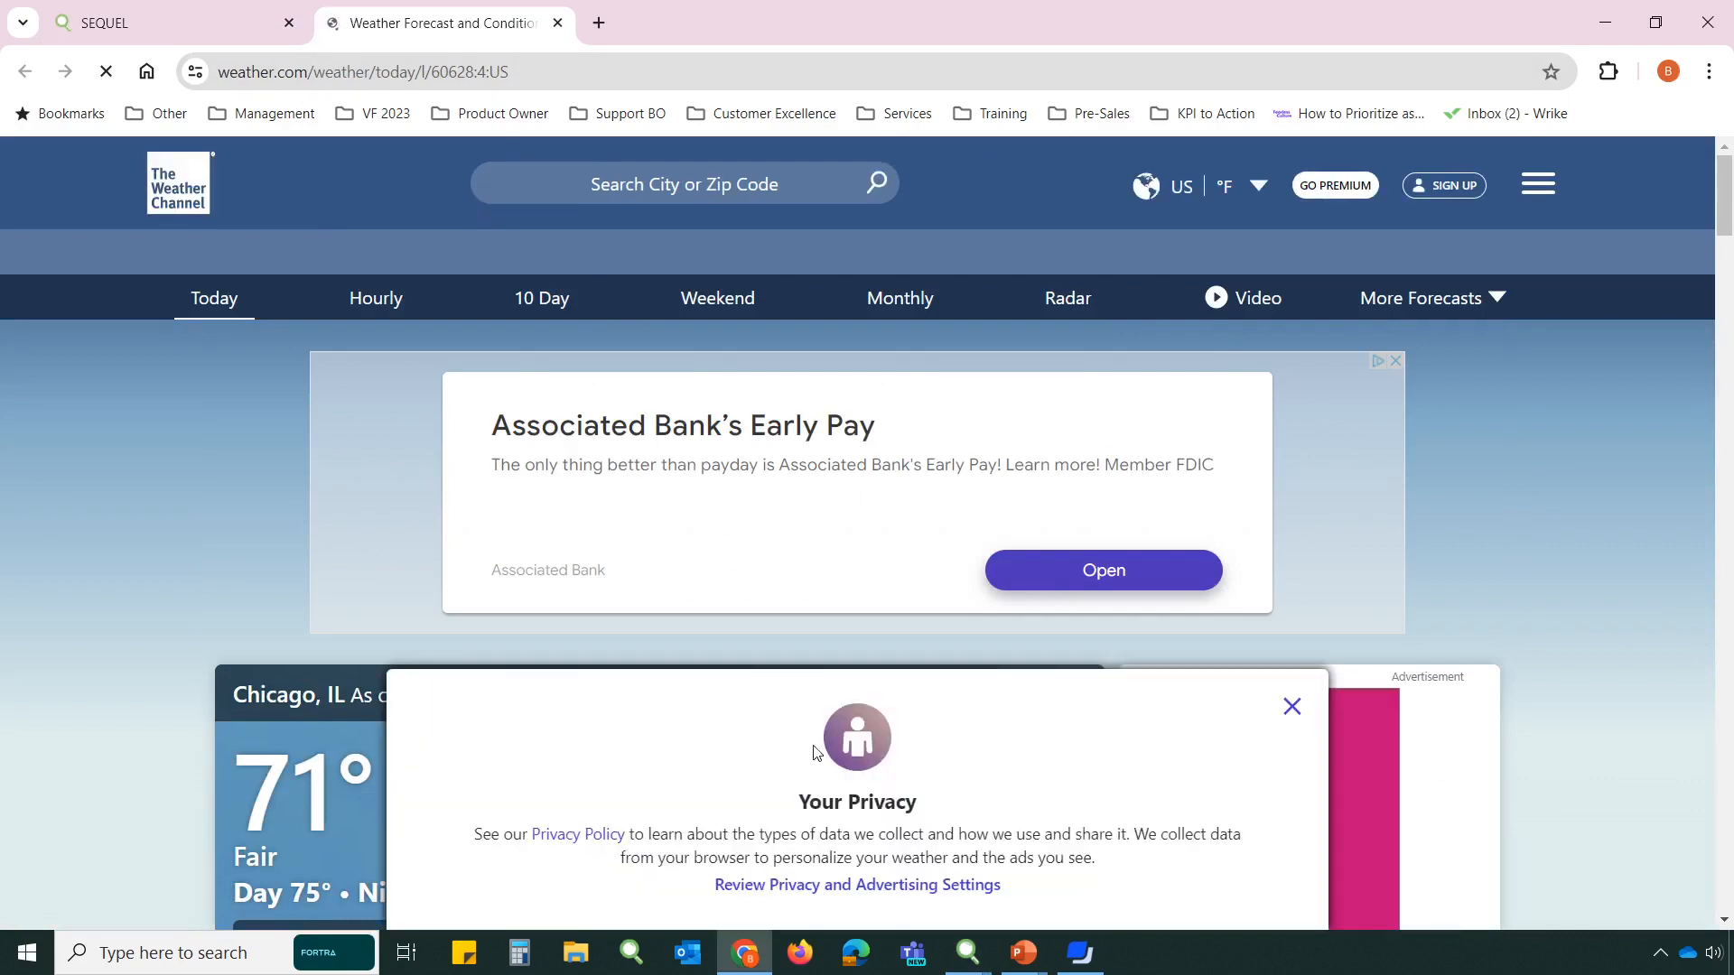
click(1292, 706)
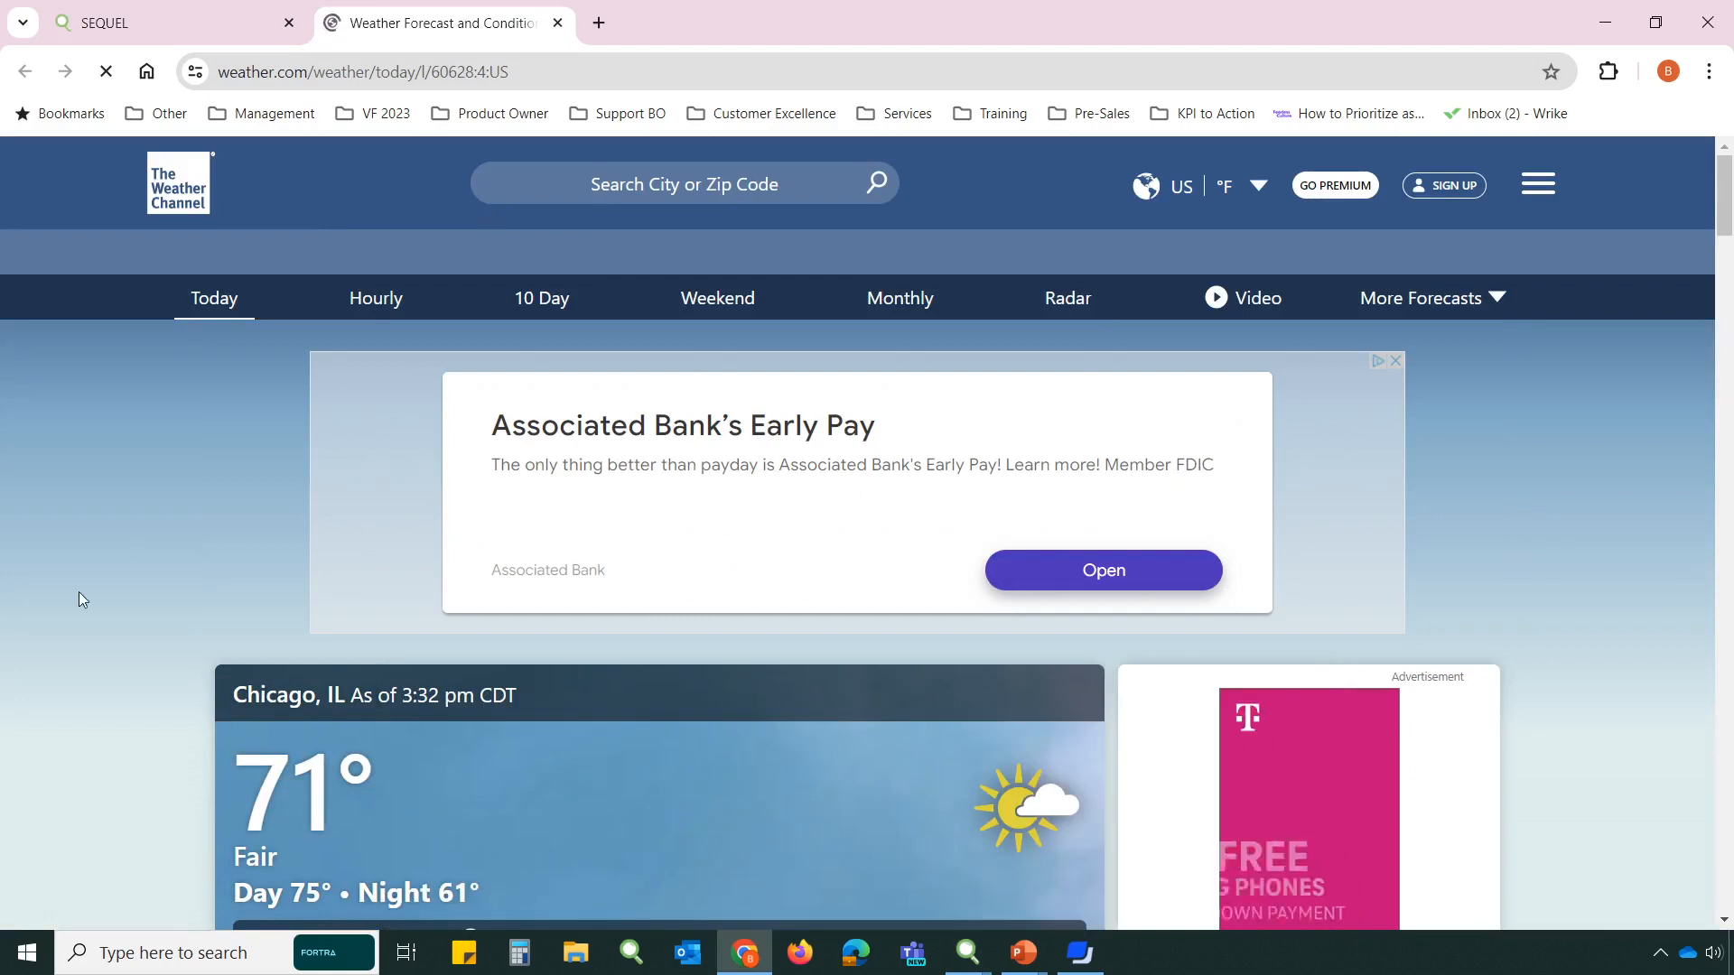
scroll(101, 542, down, 3)
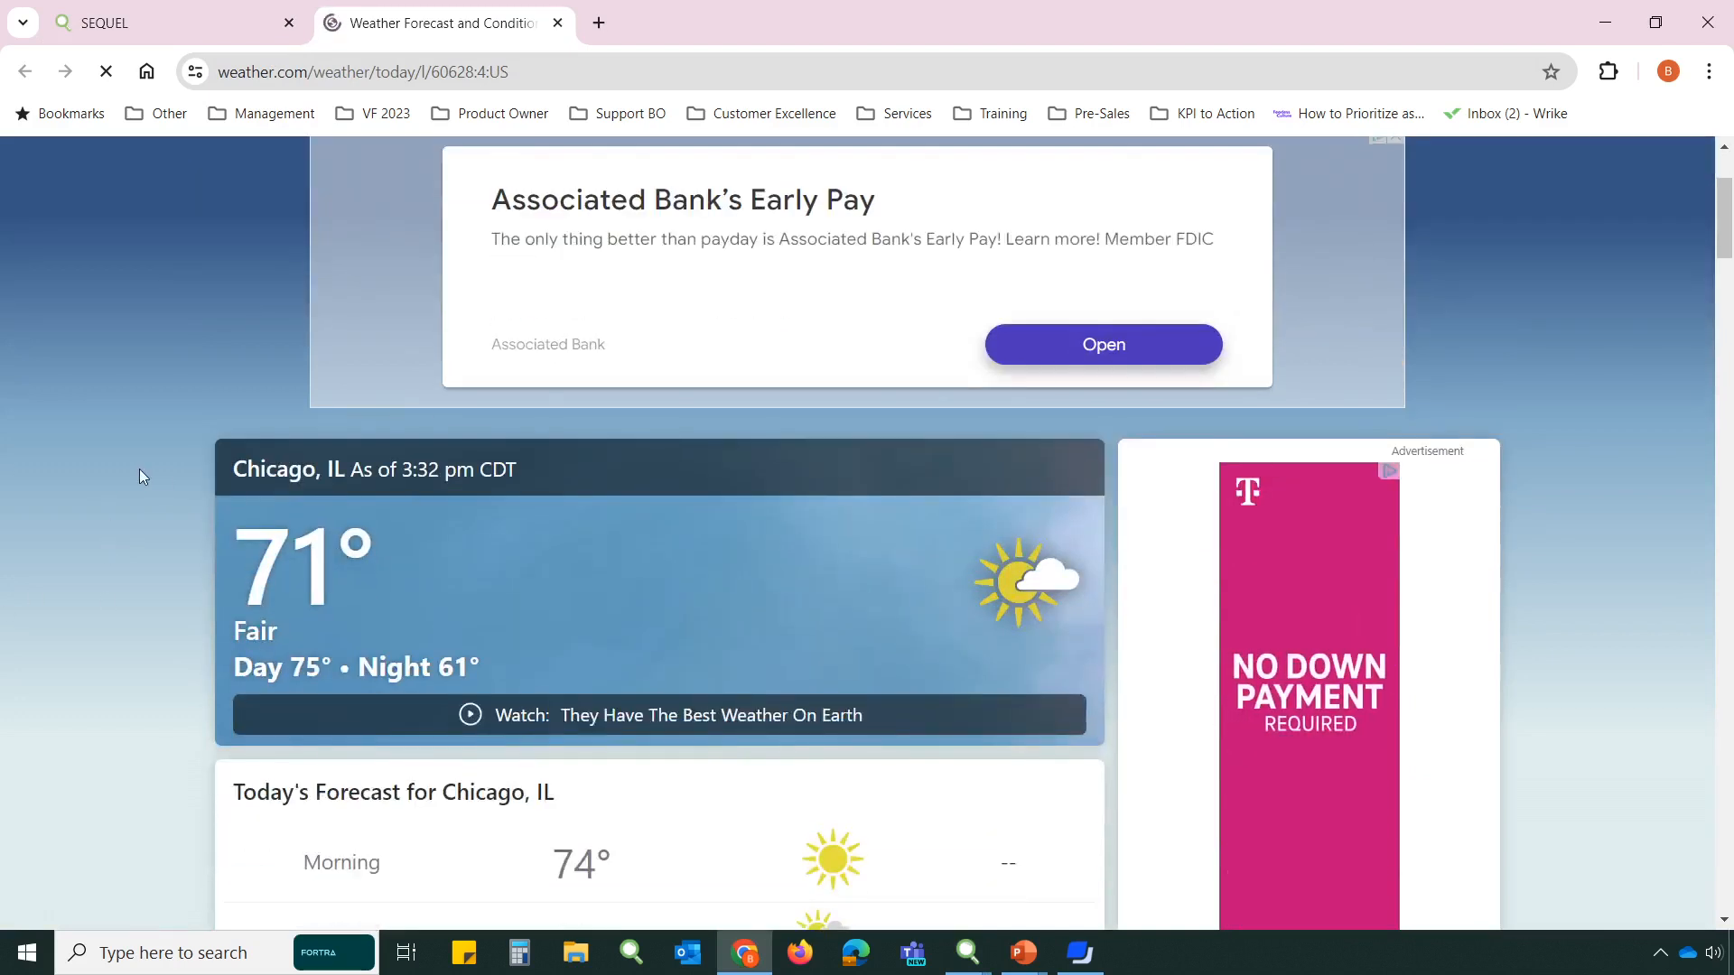
scroll(160, 474, up, 3)
Step: Close the weather page, switch back to ViewPoint, and close the APP1 results
click(557, 24)
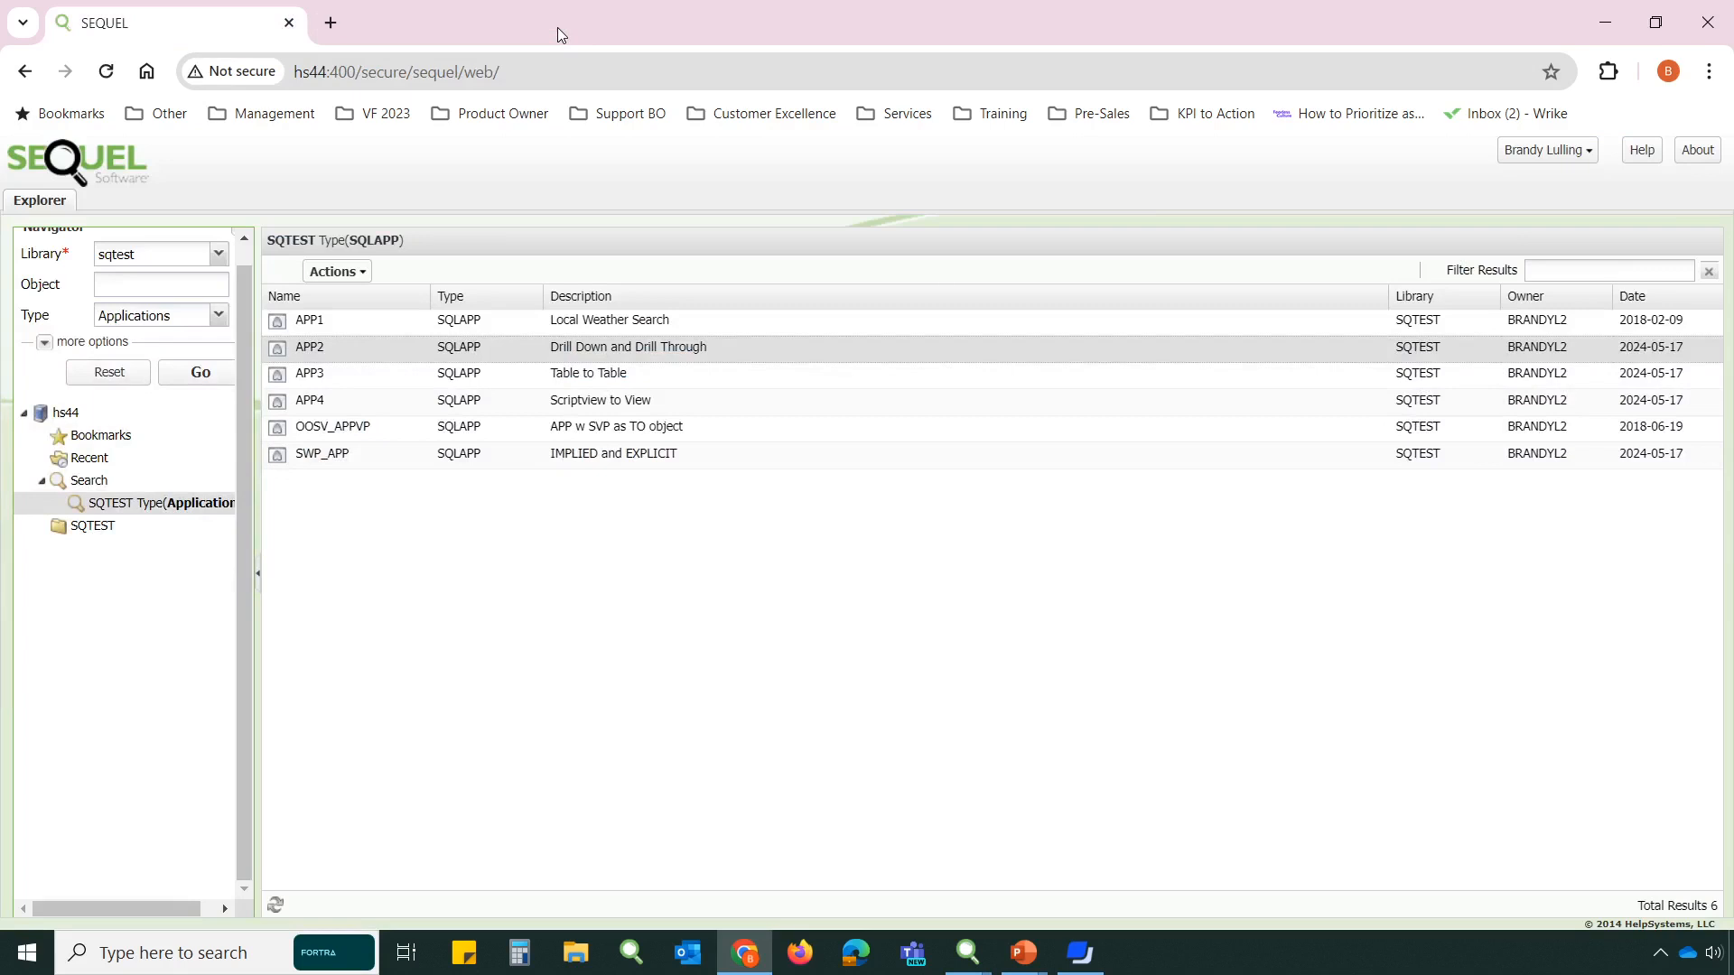
key(alt+Tab)
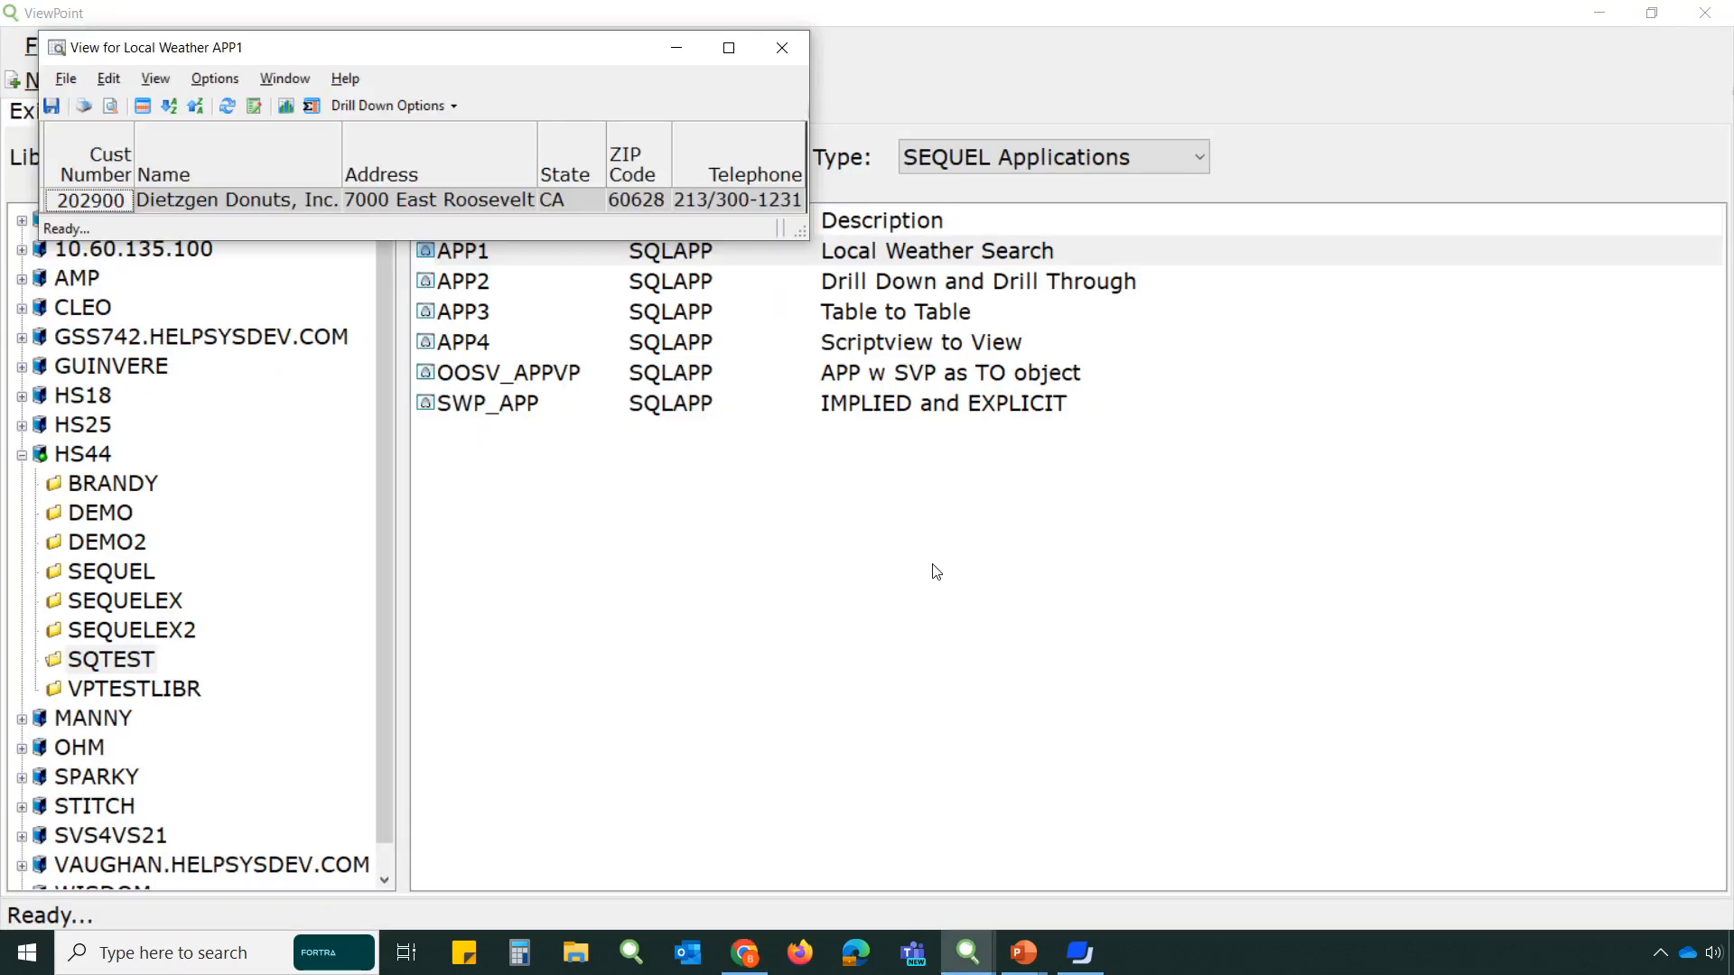
click(782, 47)
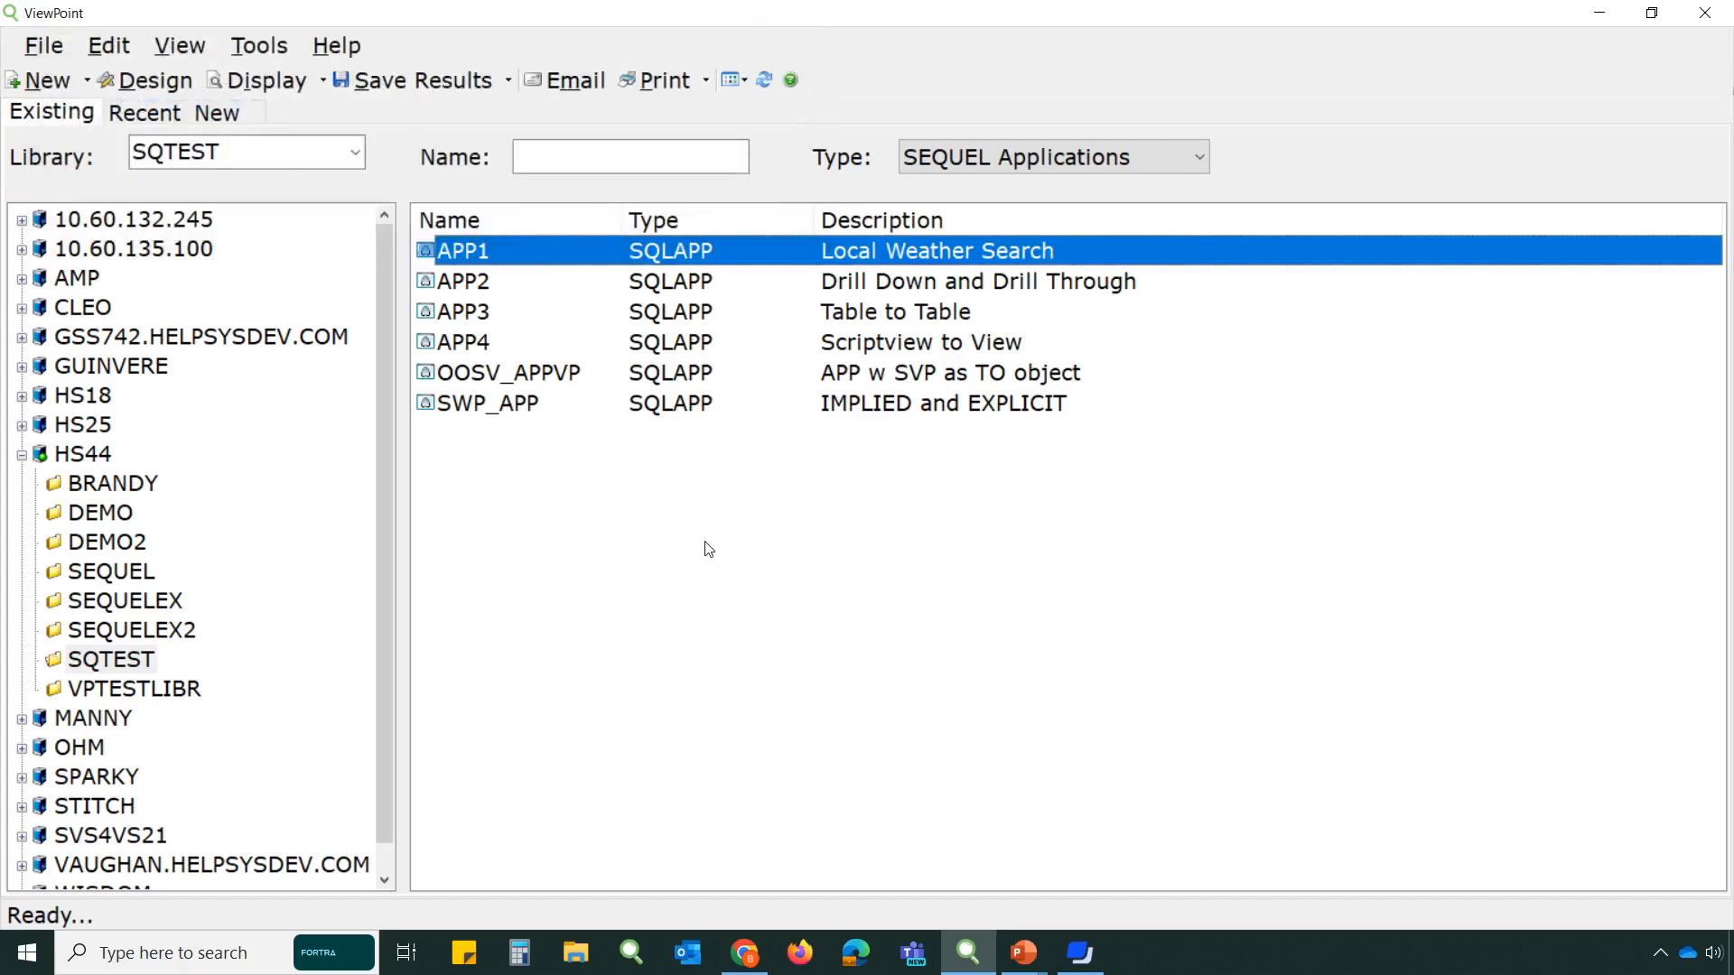
Step: Check the object types available for creation, and return to the list of existing SQTEST applications
click(235, 117)
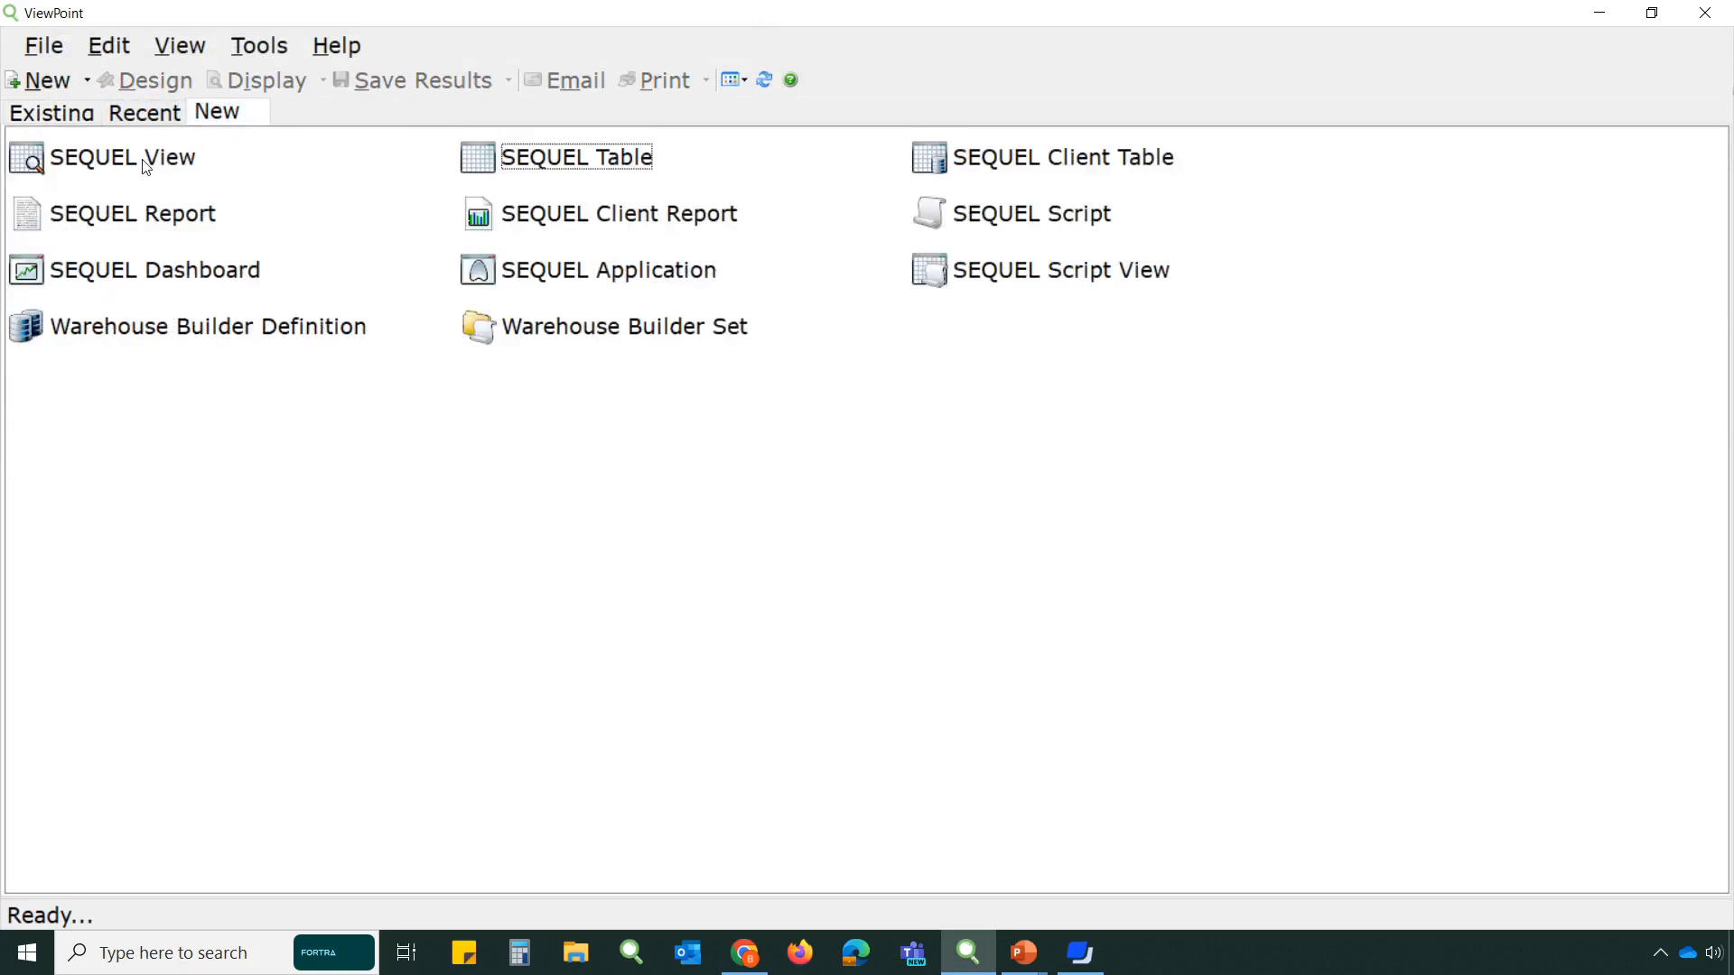
click(43, 119)
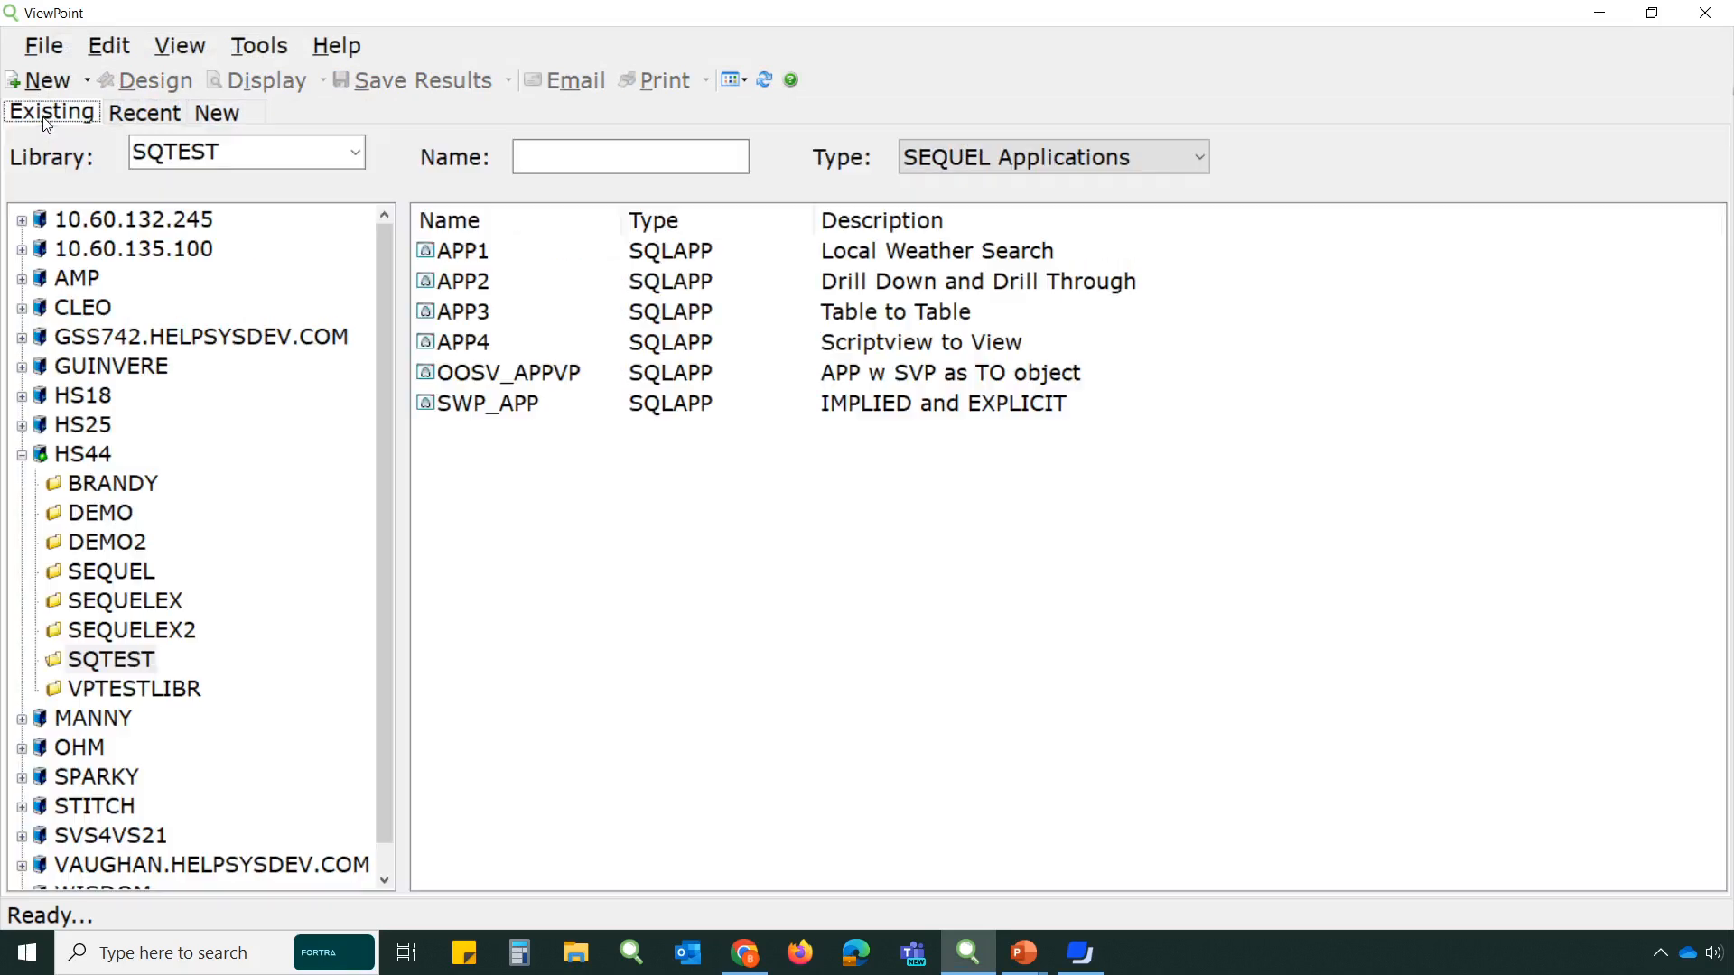
Step: List the SEQUEL Views in the DEMO library on HS44
click(101, 513)
click(994, 160)
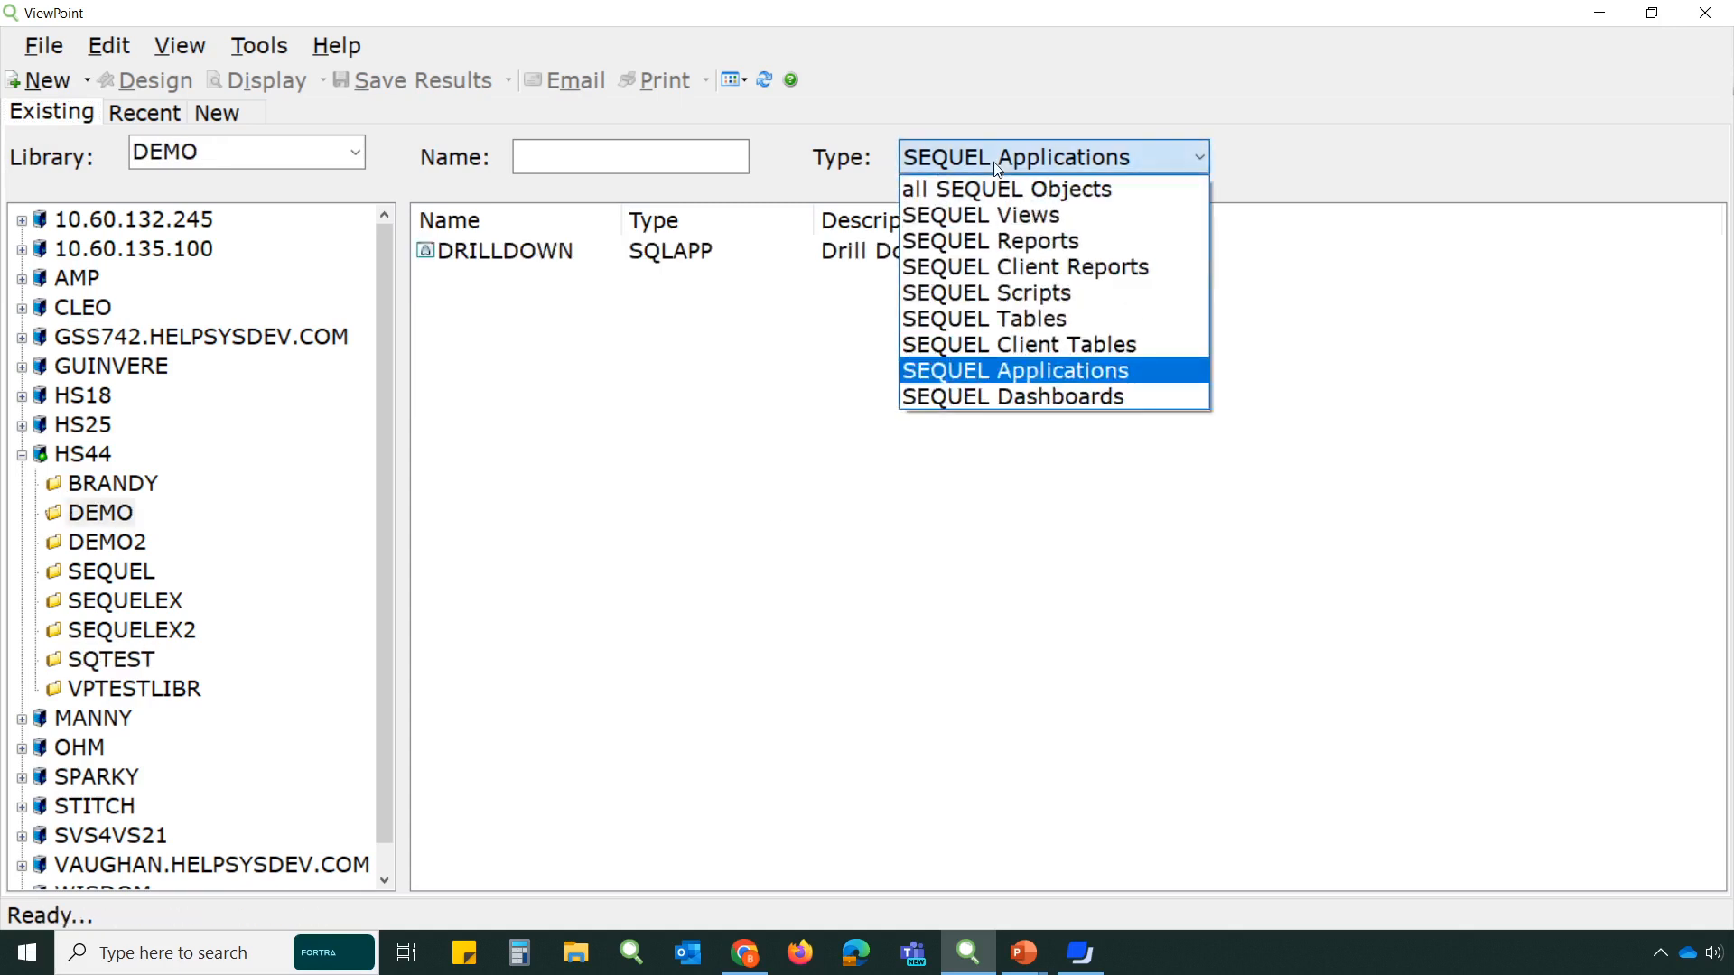
click(994, 213)
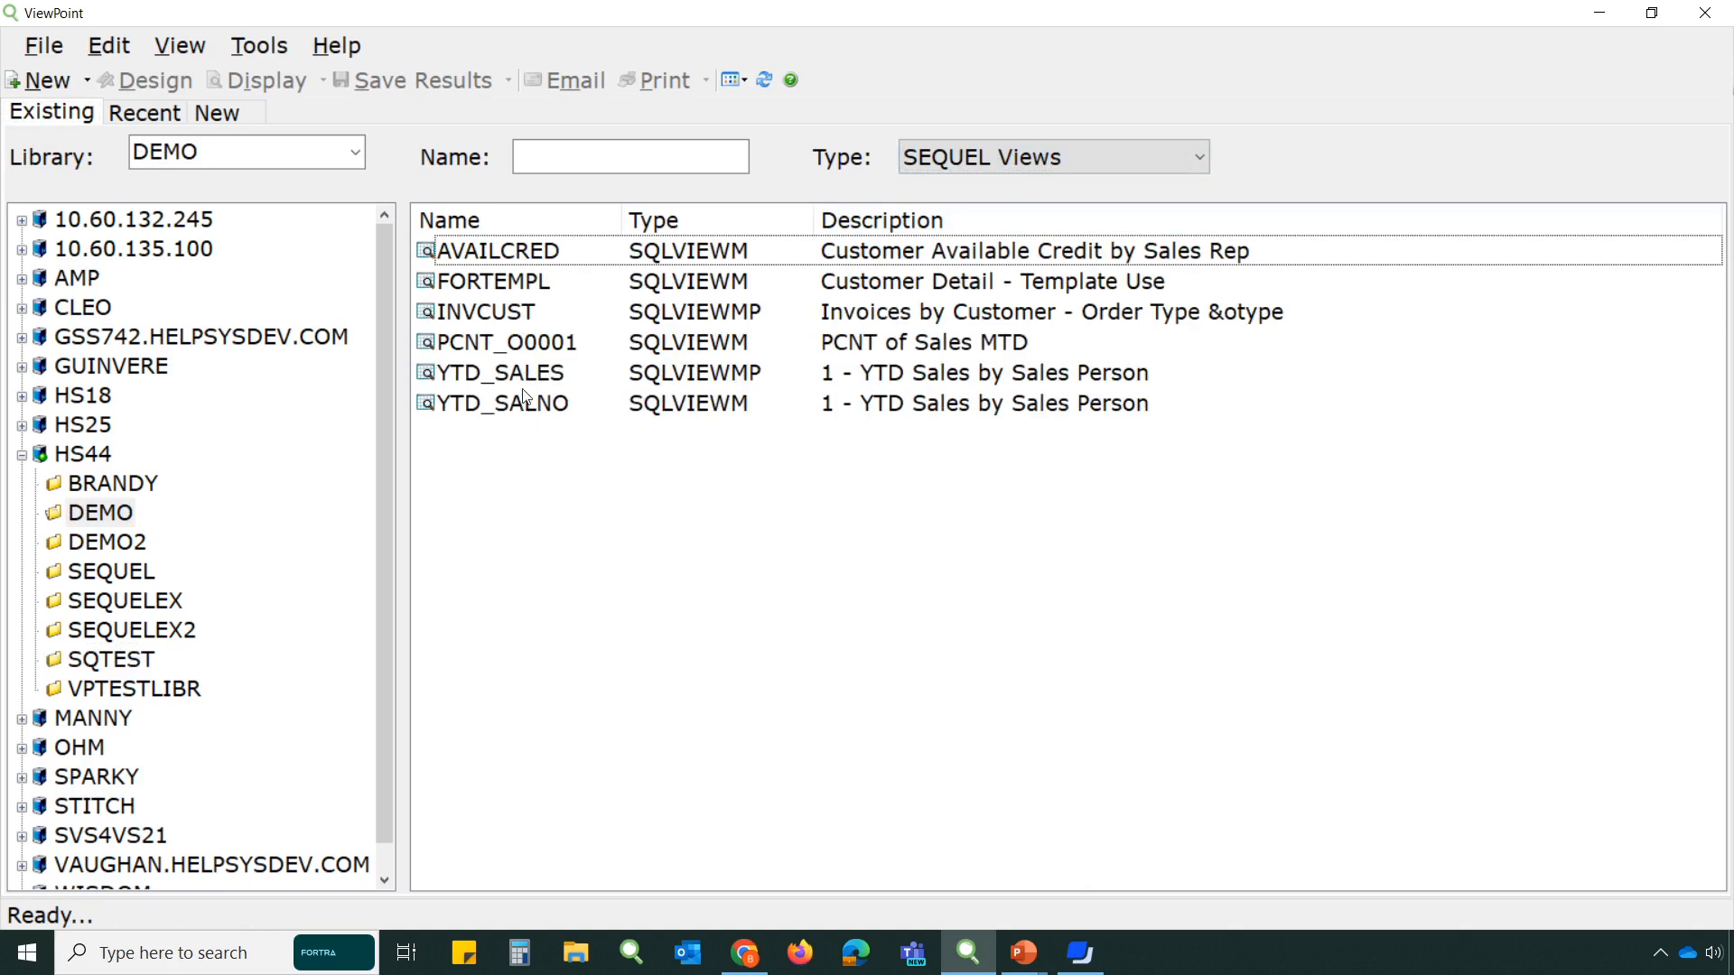
Step: Run the YTD_SALNO view, check the drill options available for salesman 4, and close the results
double_click(522, 407)
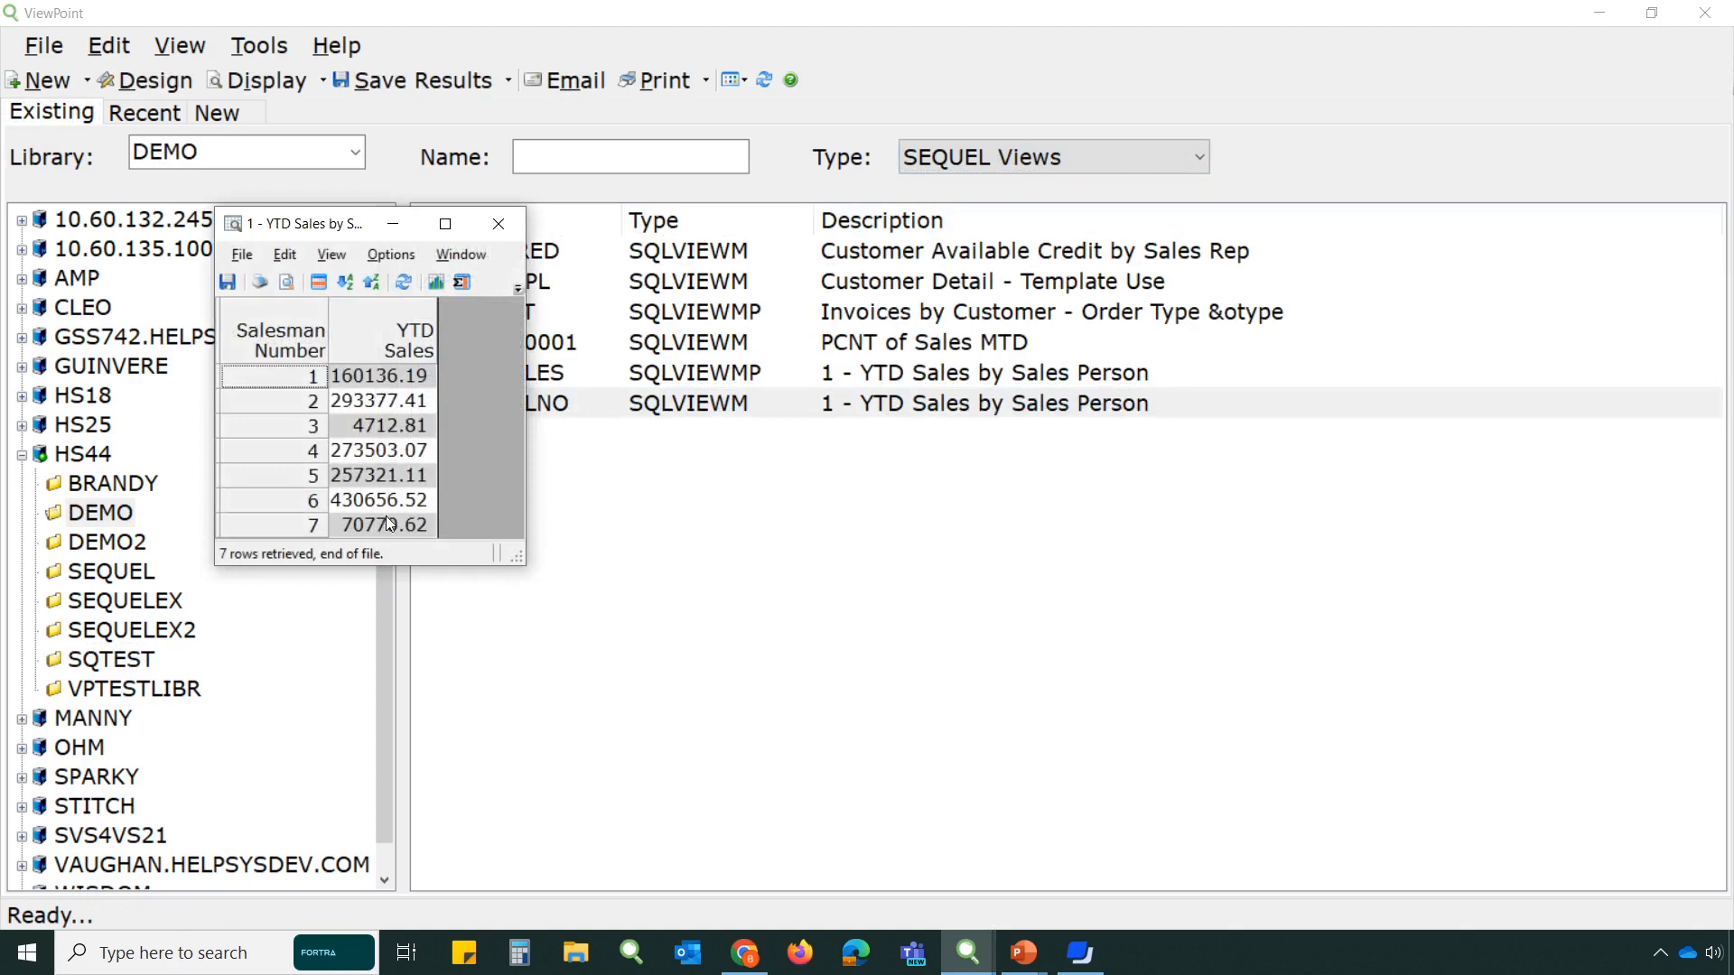
right_click(307, 454)
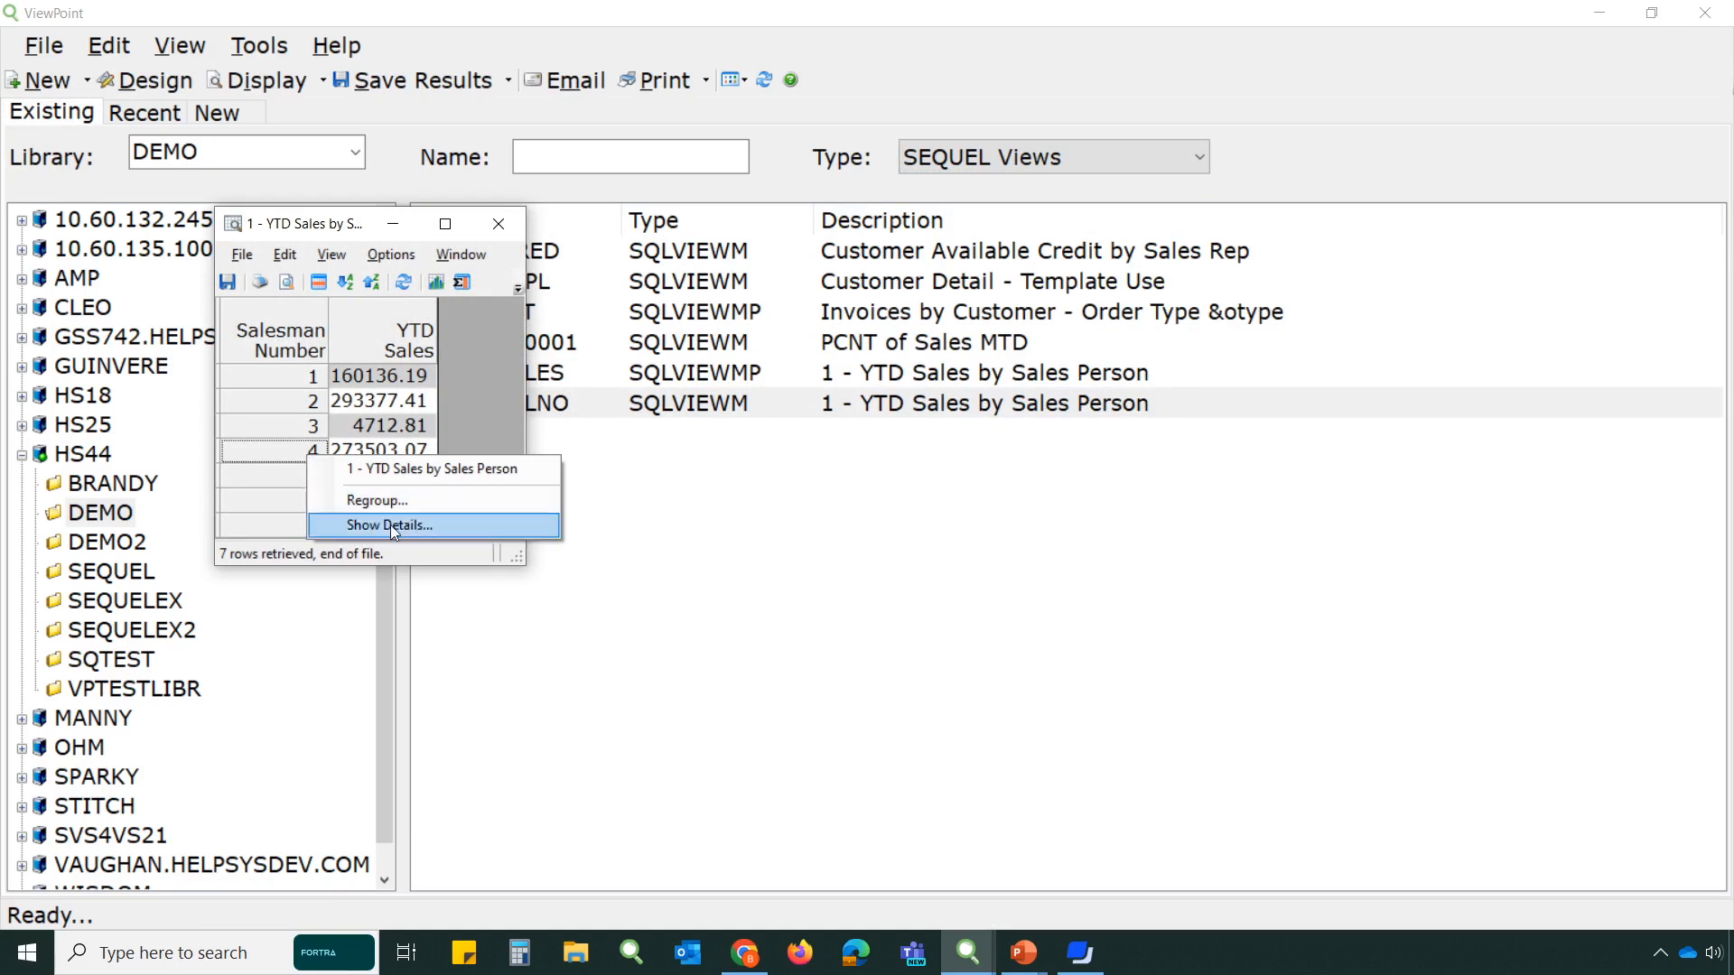
click(352, 226)
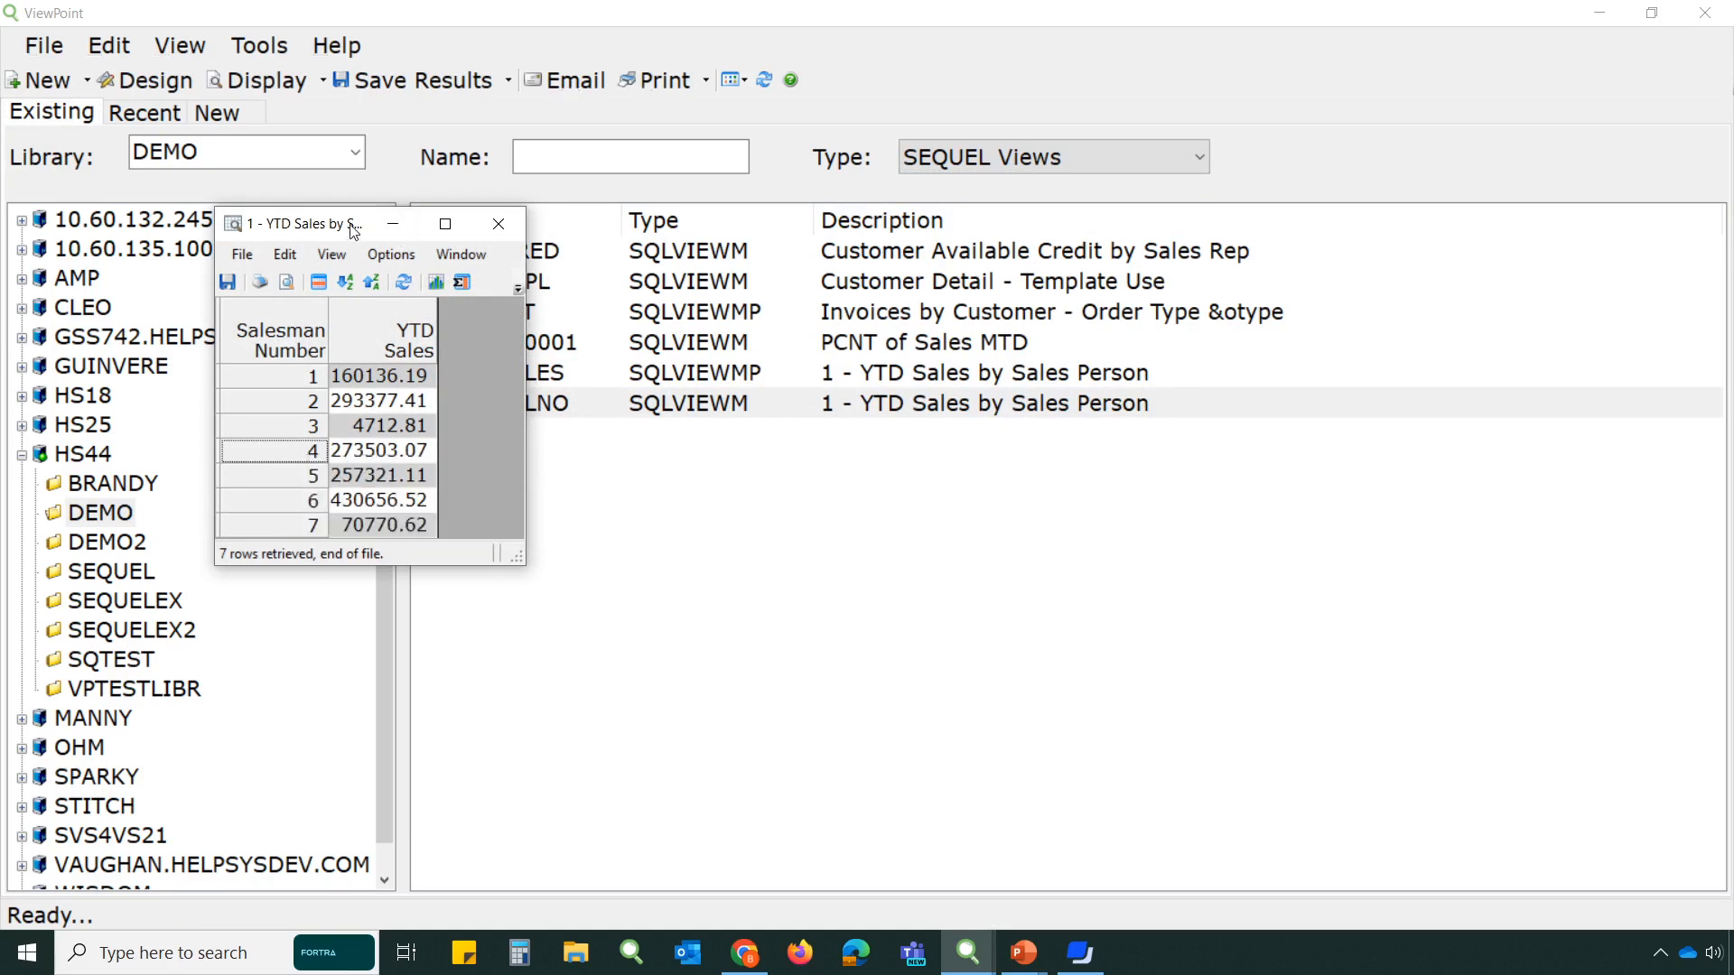
click(516, 225)
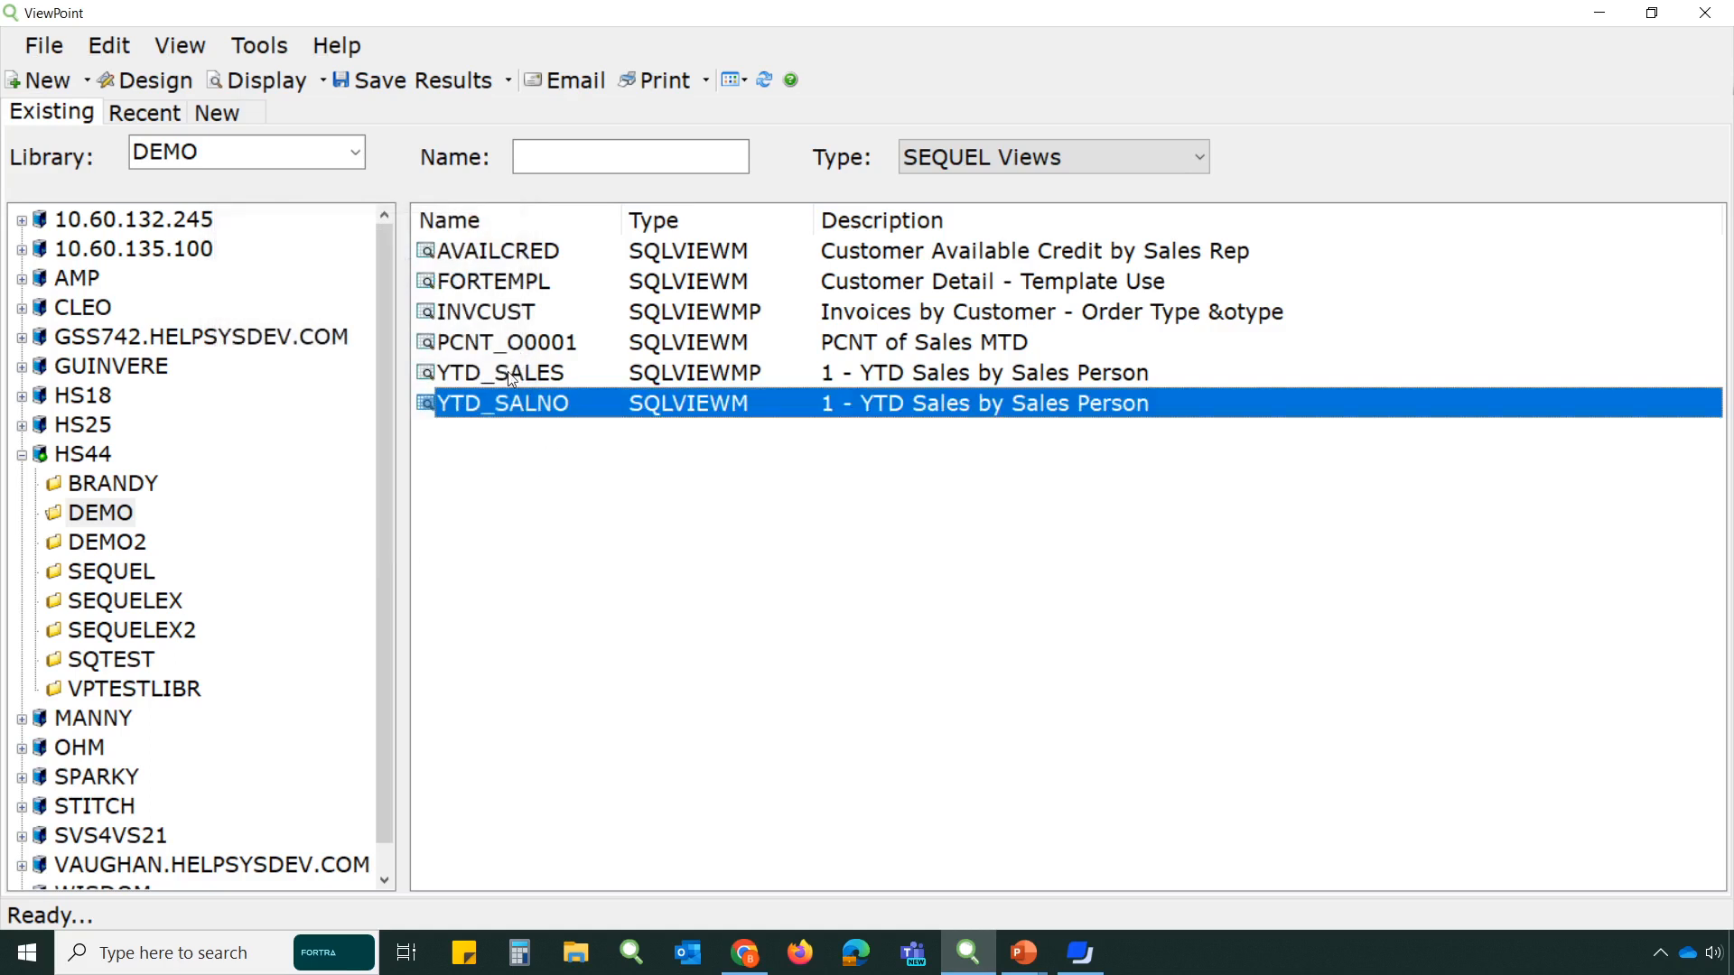
Step: Run the YTD_SALES view to see its salesman number prompt, and cancel without entering a value
click(506, 372)
double_click(506, 372)
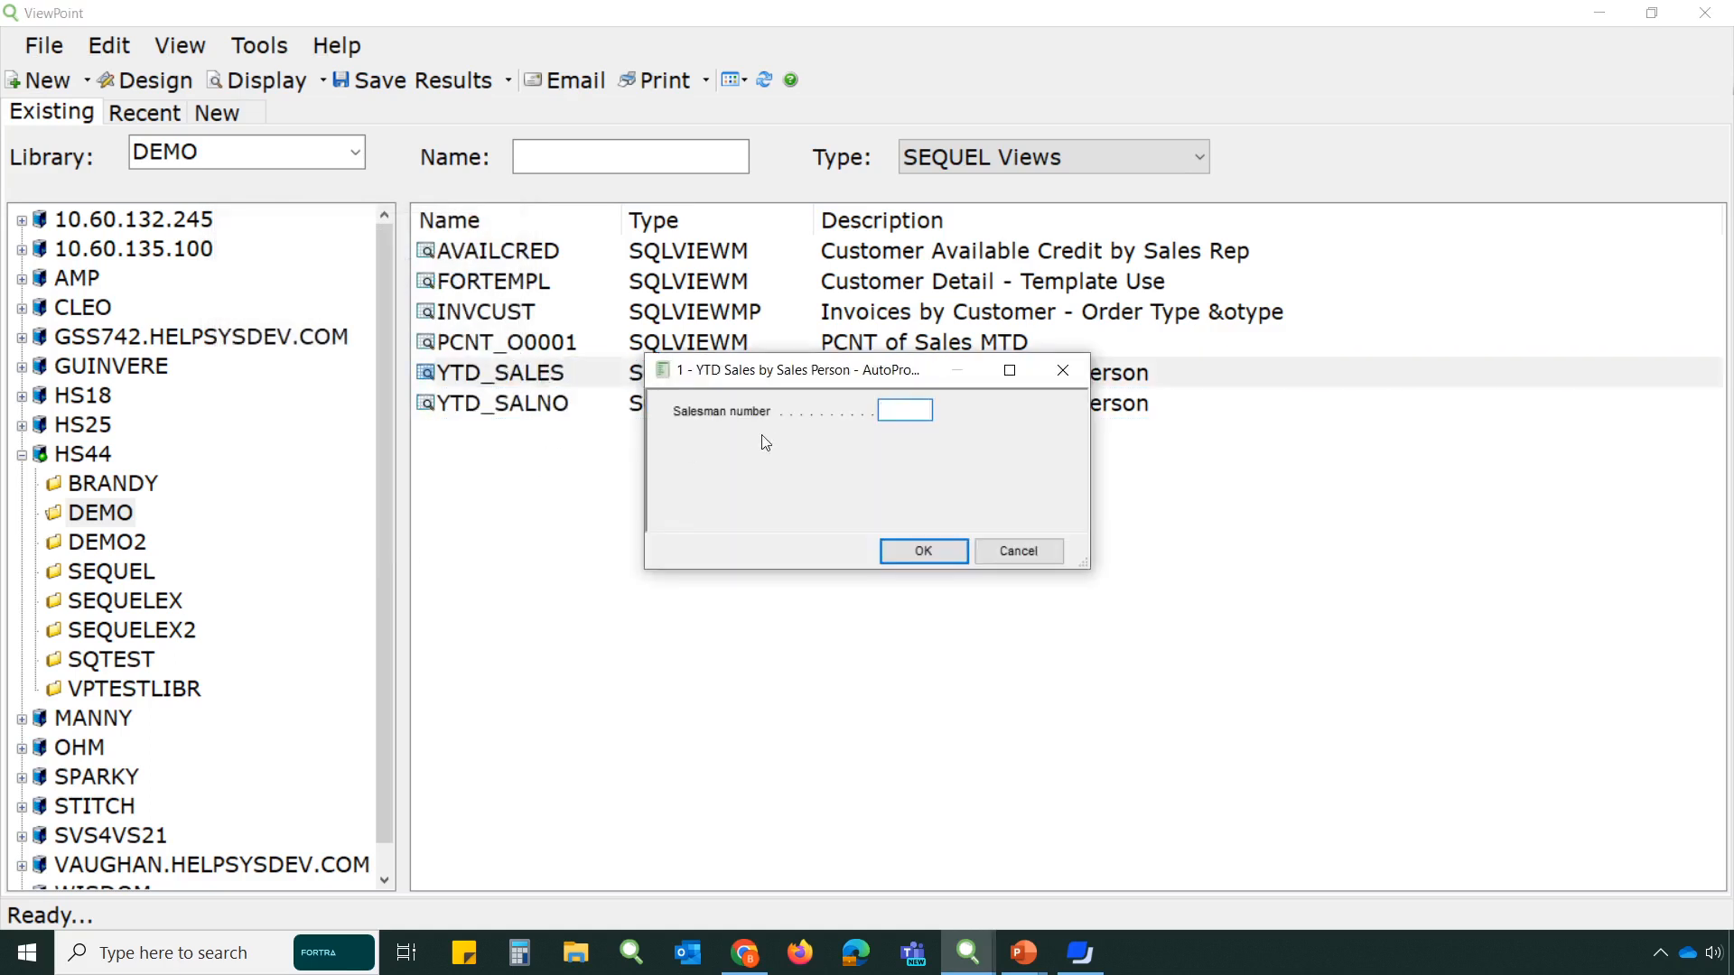
click(1036, 551)
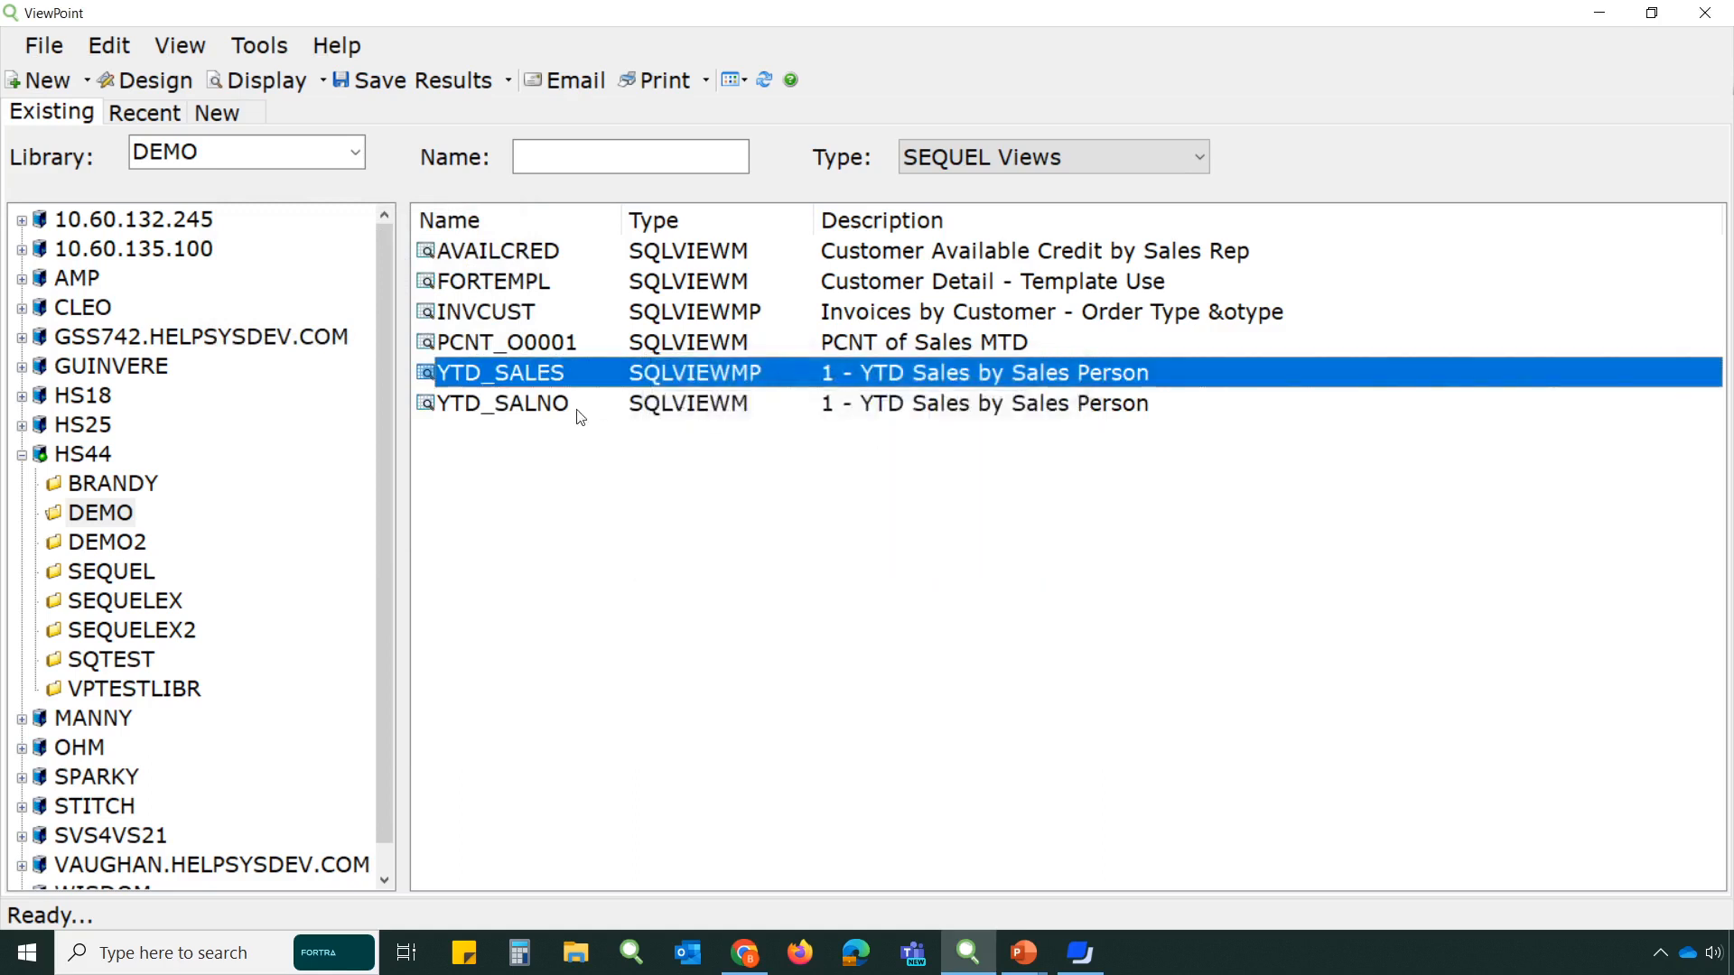
click(529, 404)
click(534, 380)
Step: Start a new SEQUEL Application with the description "YTD Drill-down" and continue to the option file selection
click(242, 116)
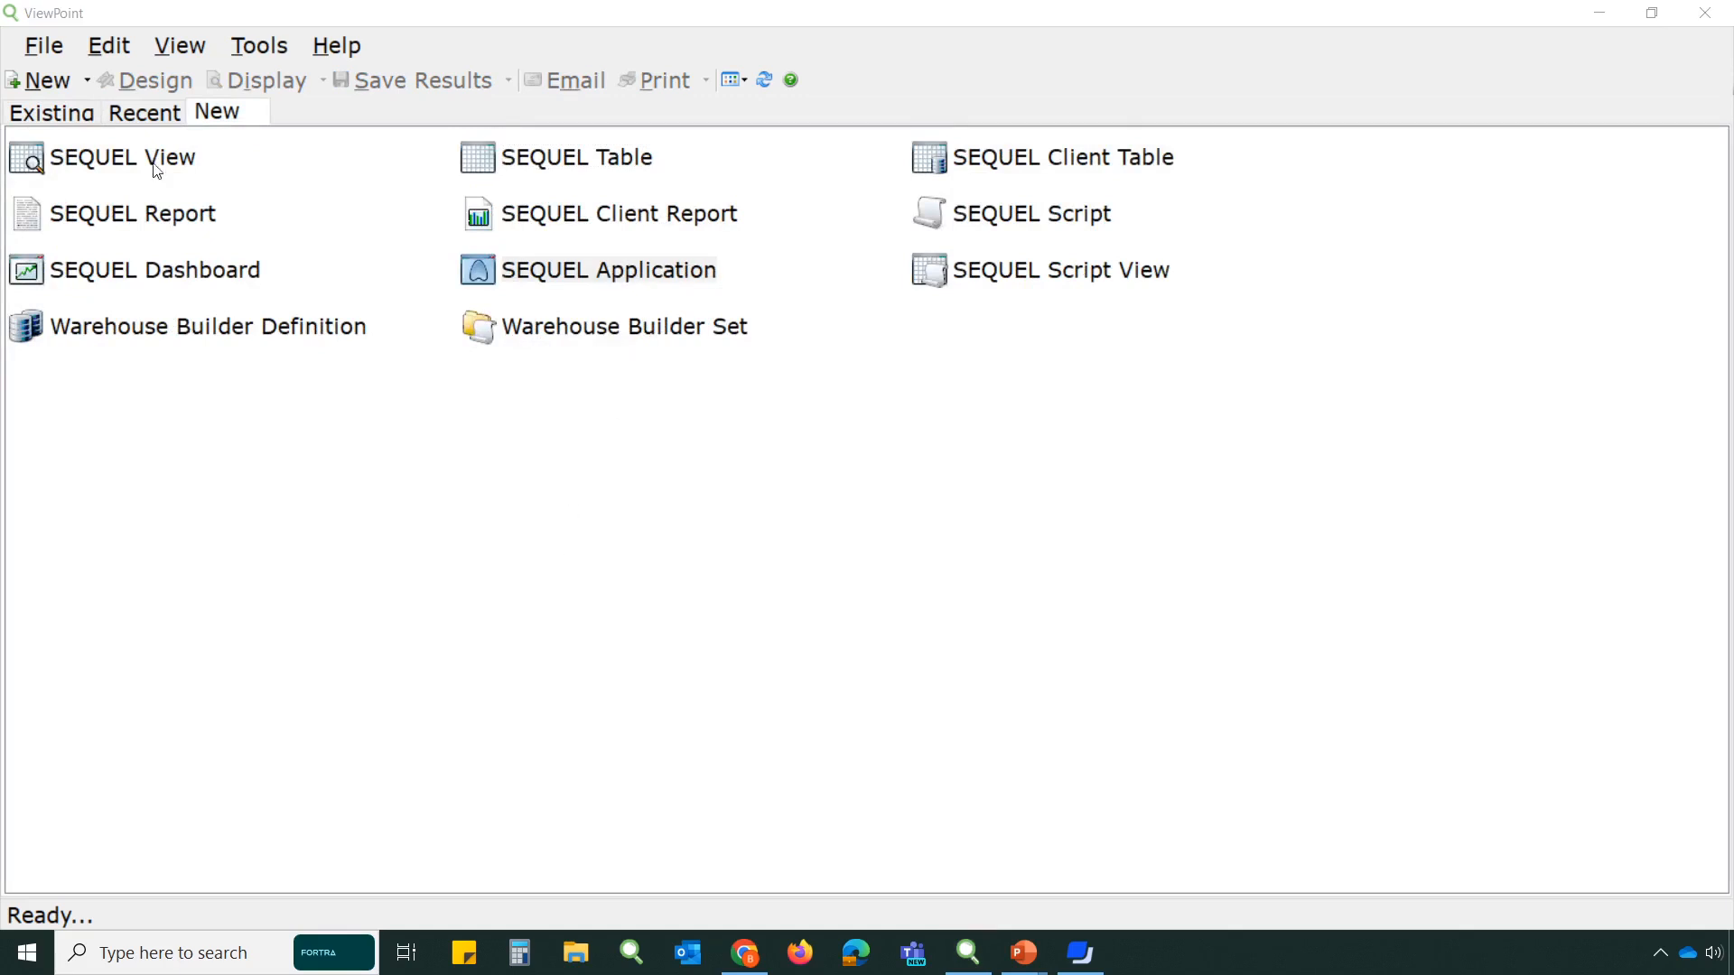
double_click(634, 278)
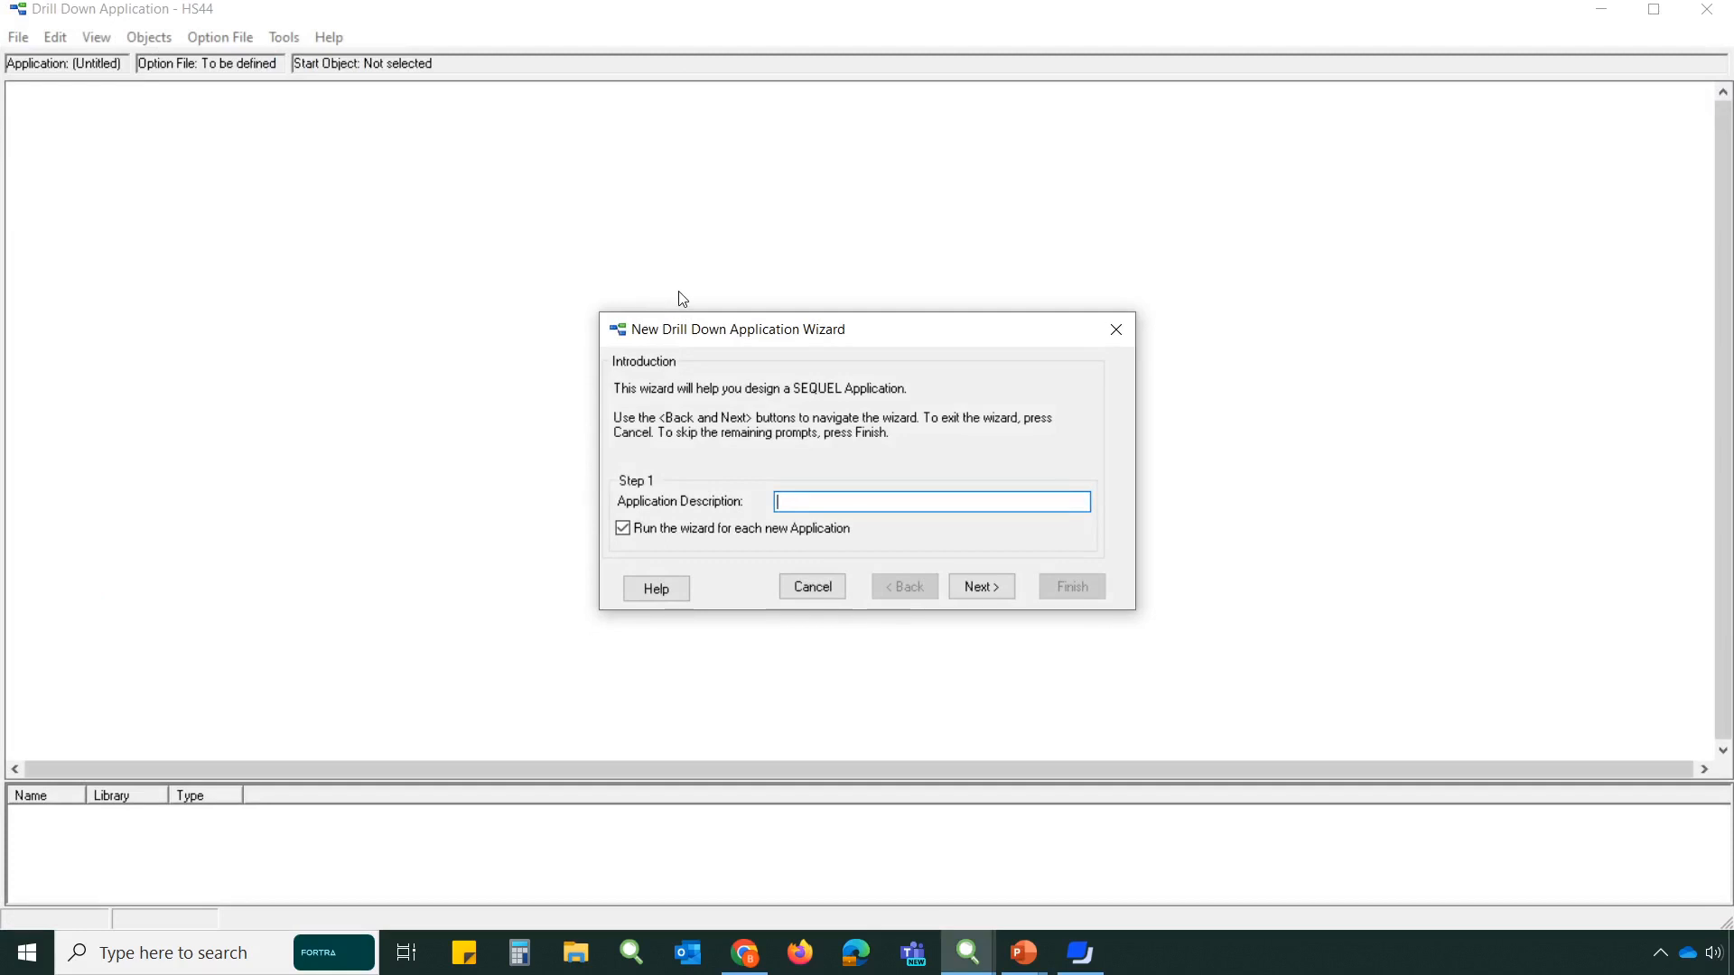
text(YTD Drill-down)
click(975, 592)
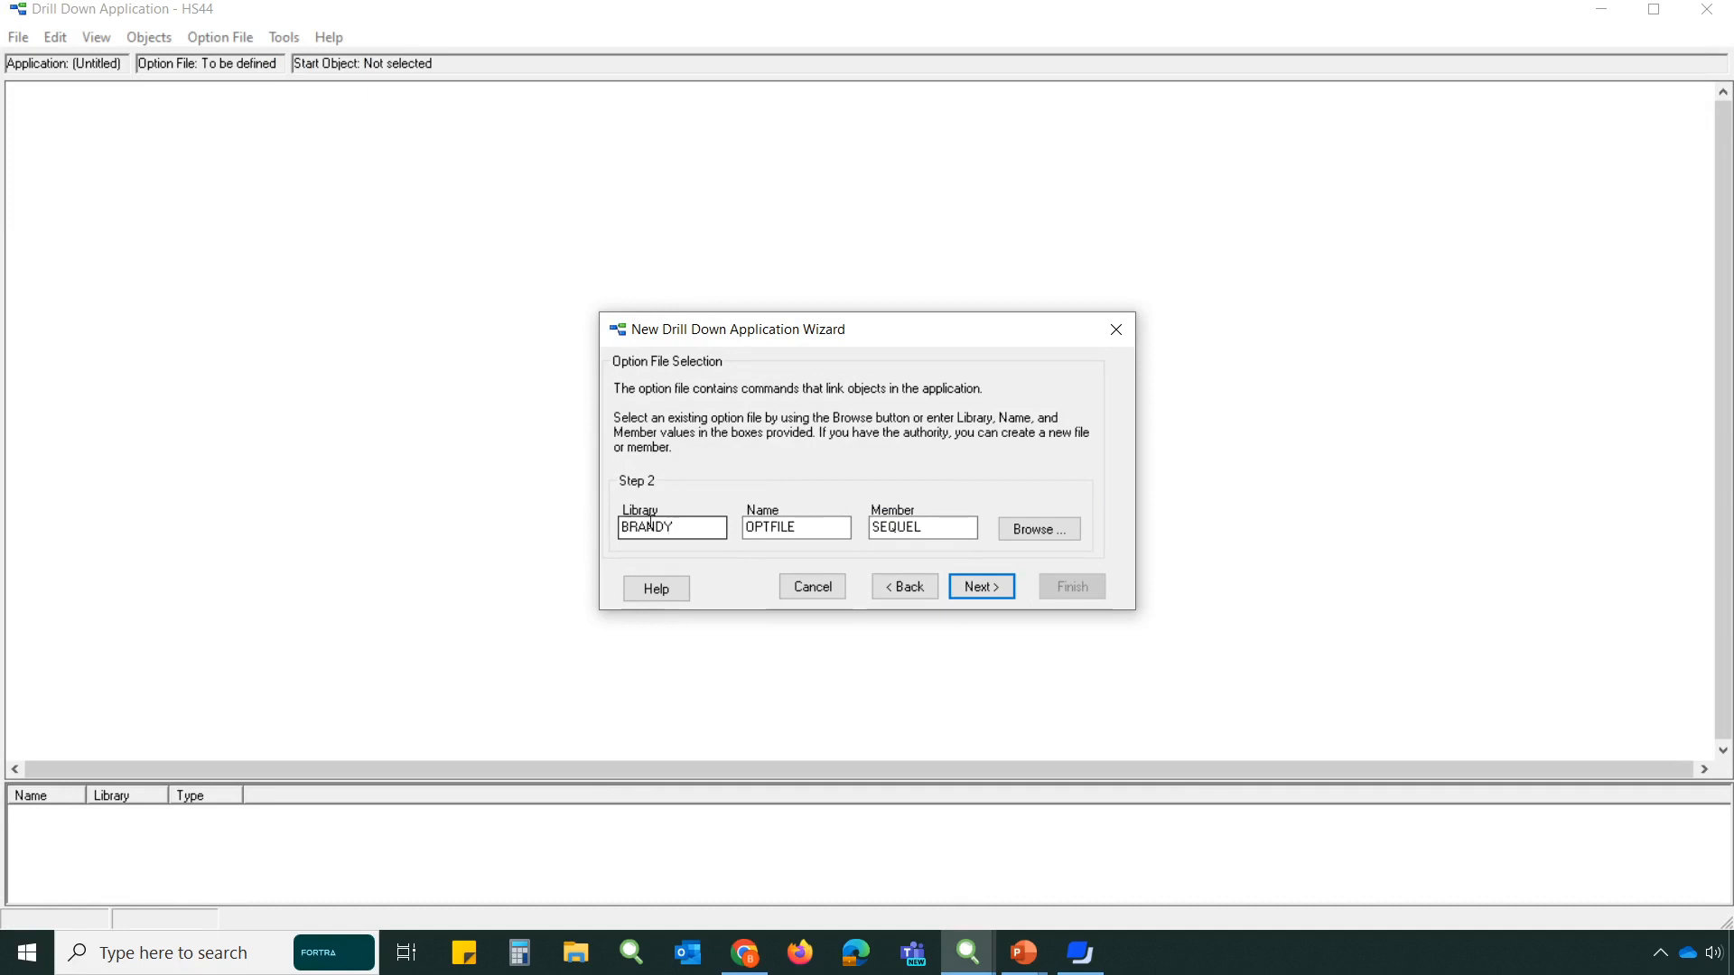
Step: Try to create a new option file member named YTD_SALES in BRANDY/OPTFILE
double_click(939, 525)
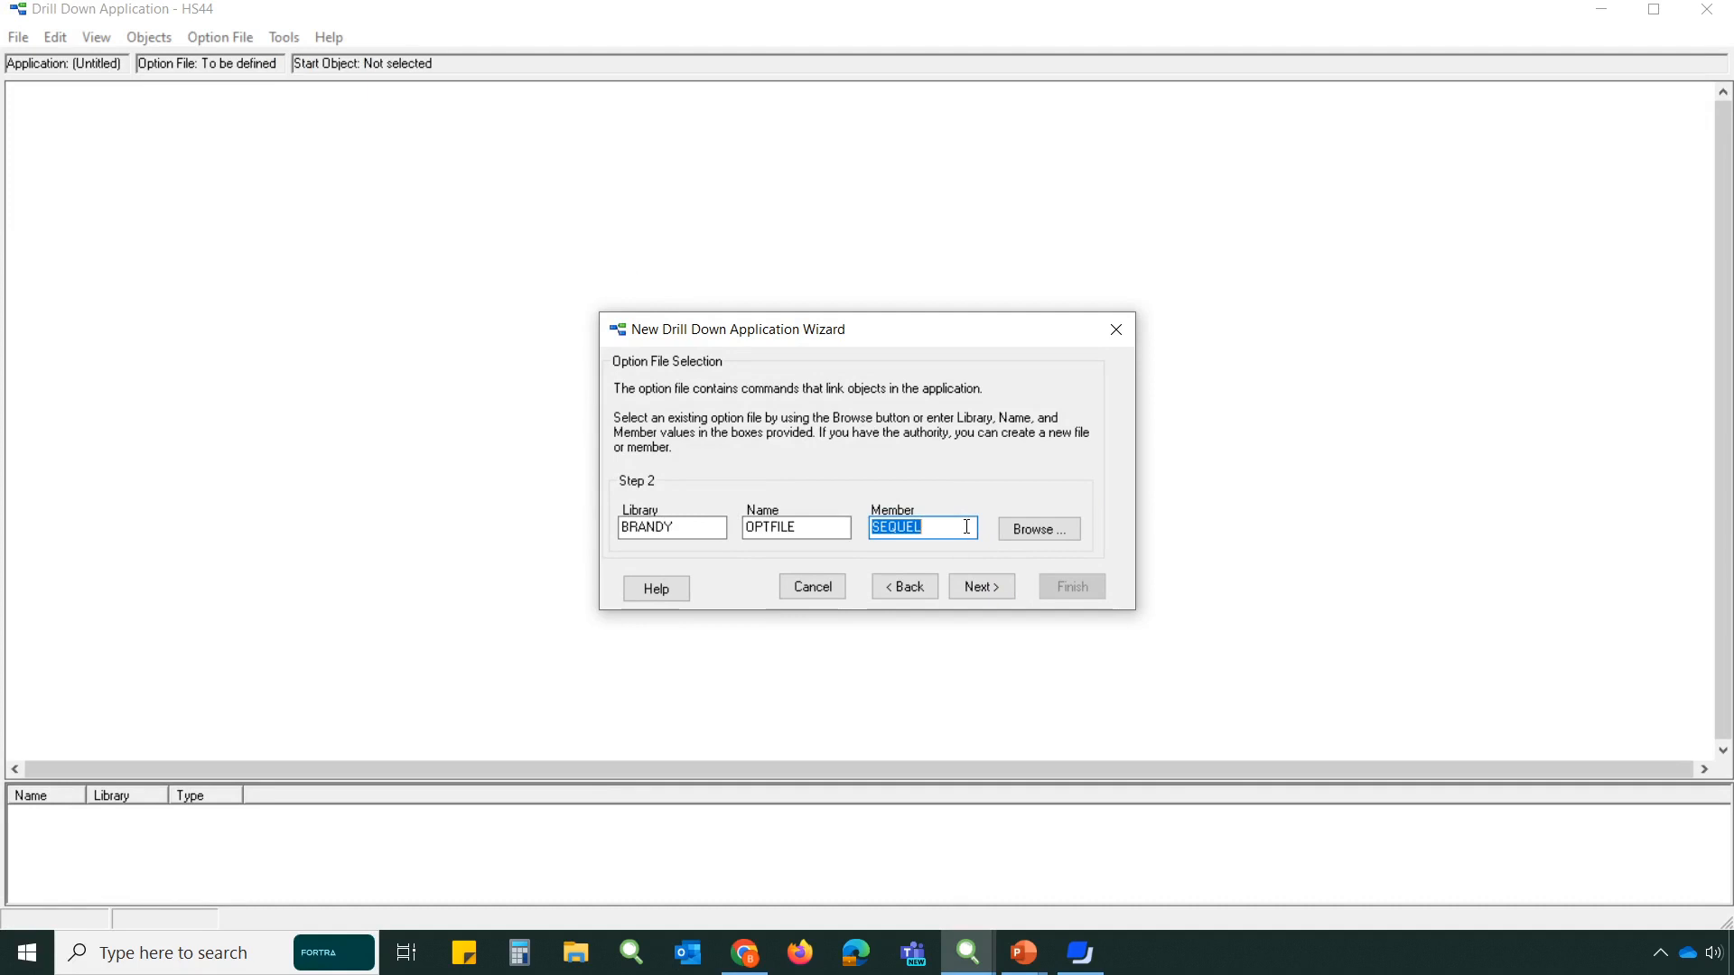
text(YTD_SALES)
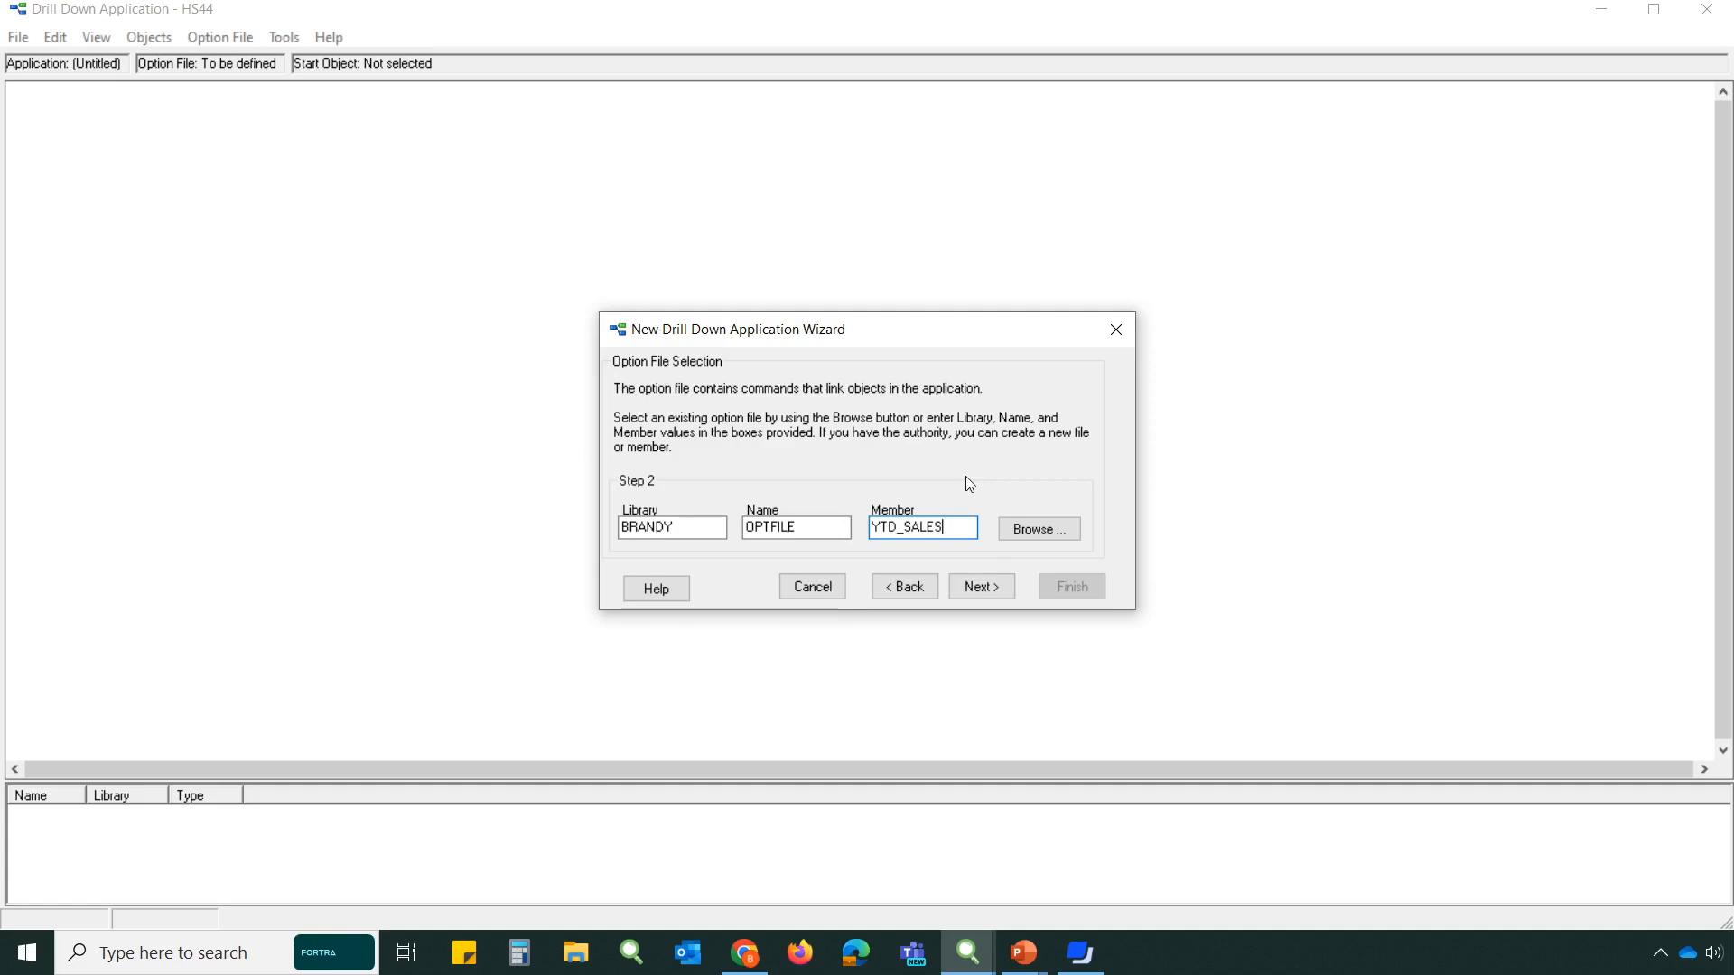
click(997, 596)
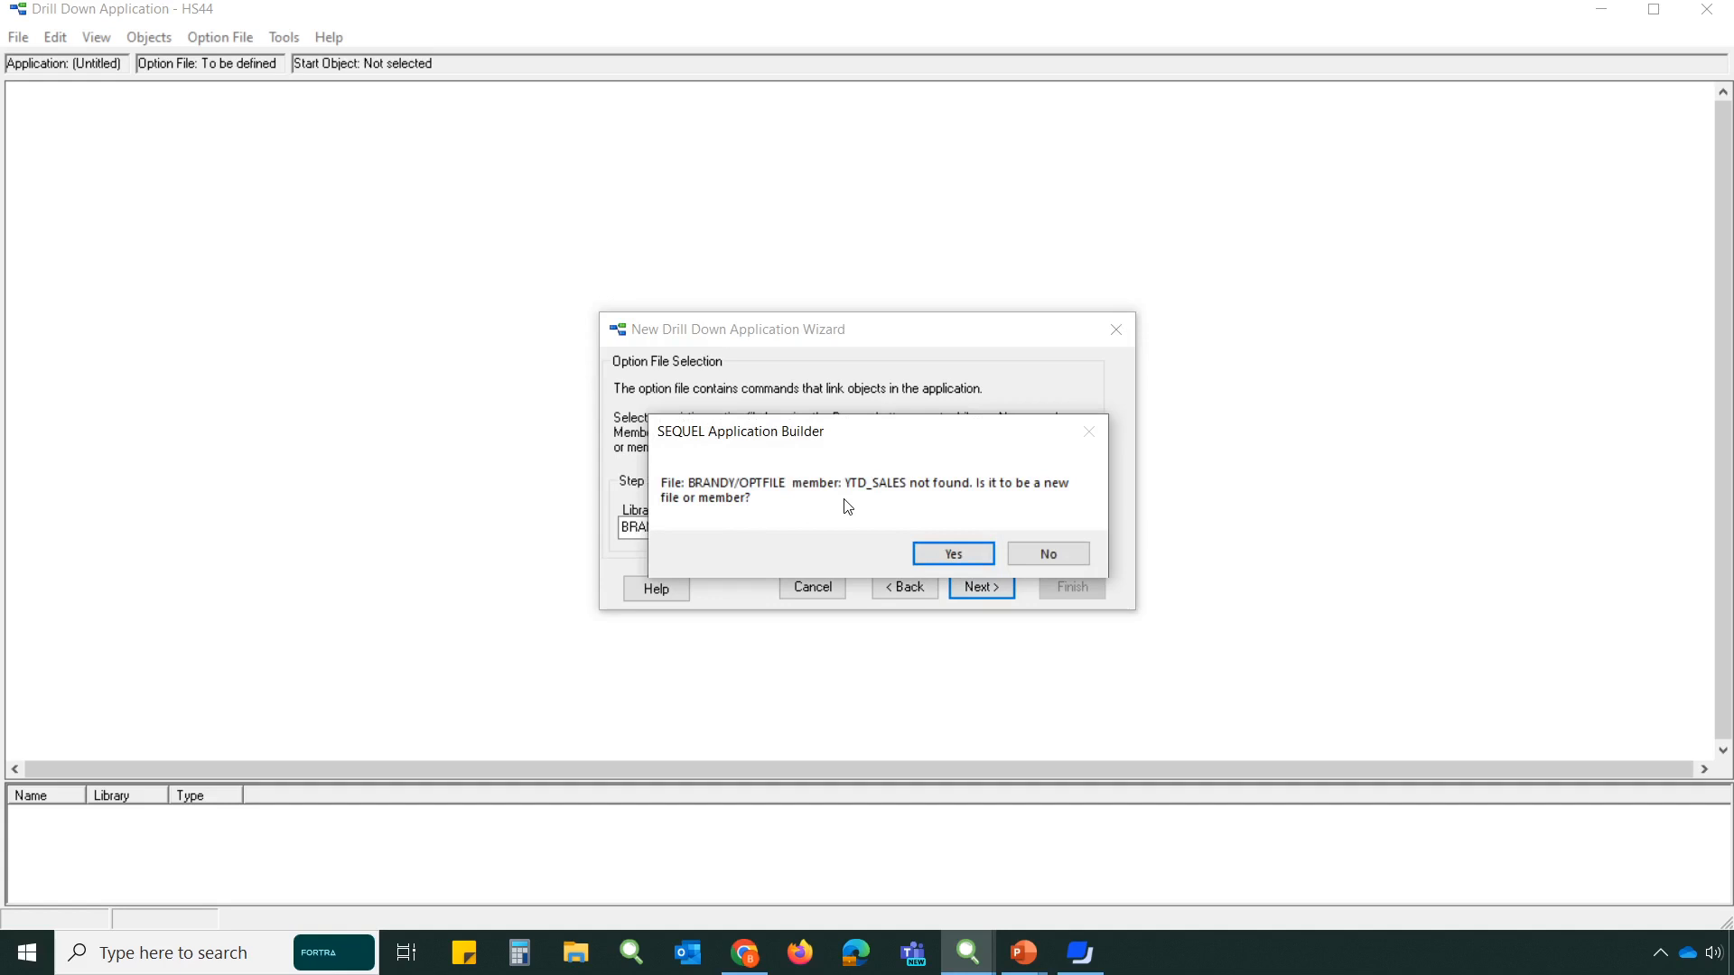
click(937, 554)
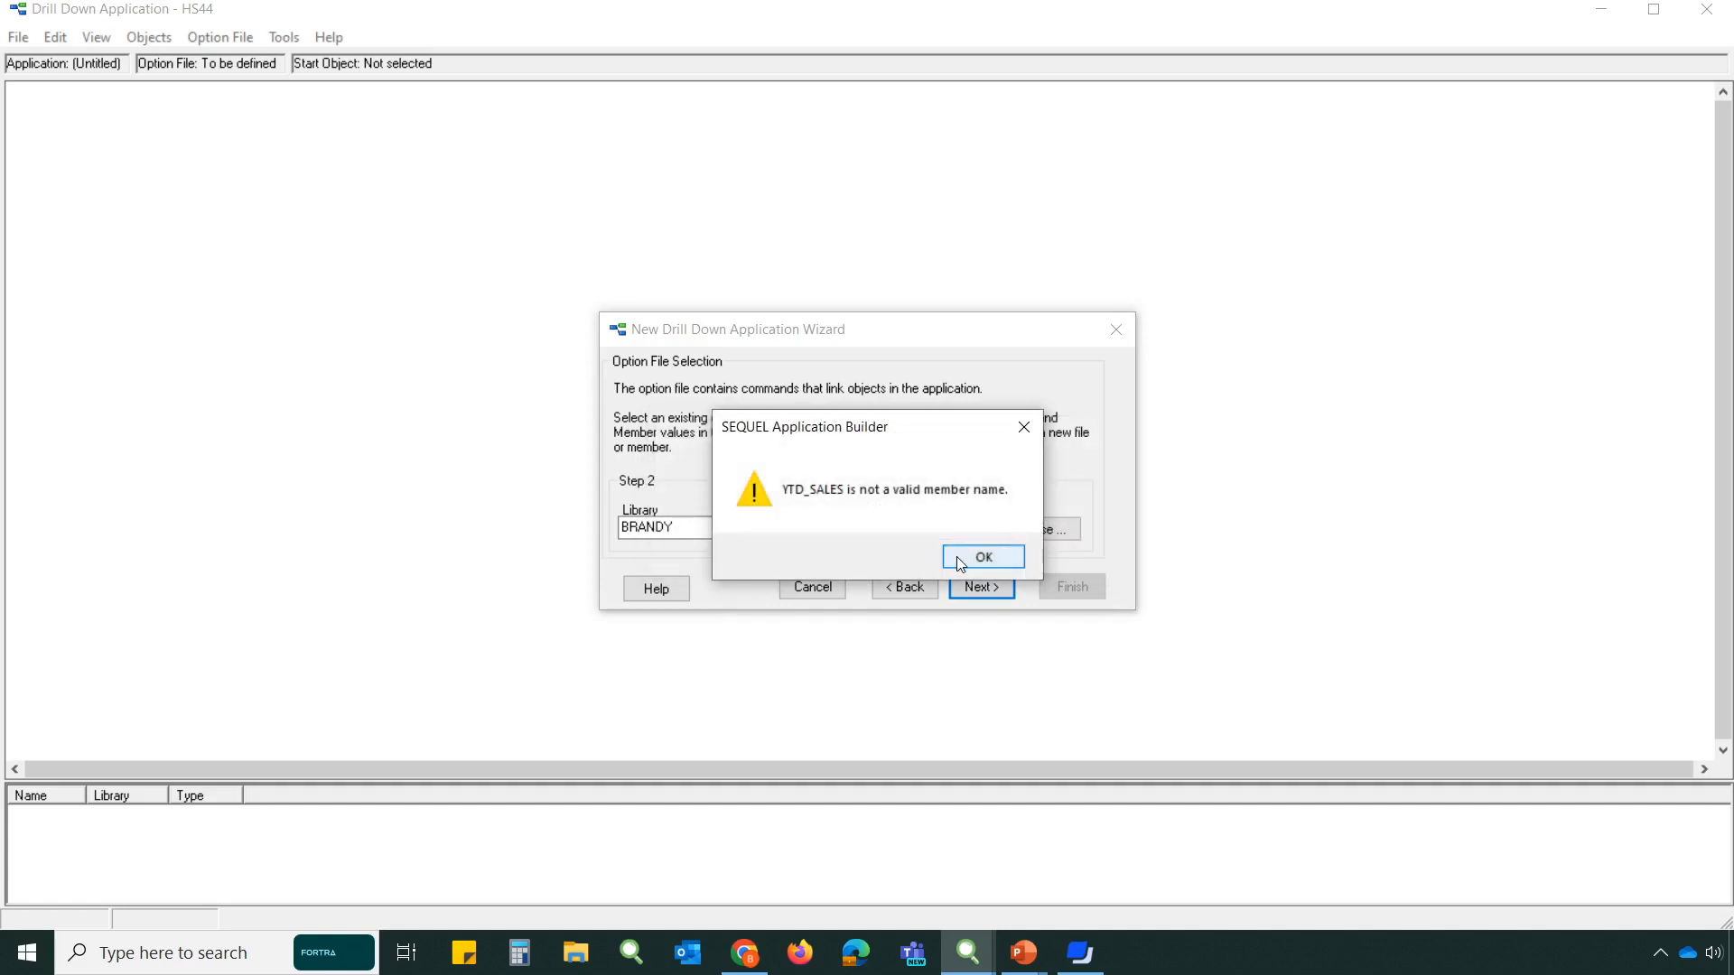
click(957, 556)
Step: Rename the option file member to YTDSALES and create it as a new member
click(901, 529)
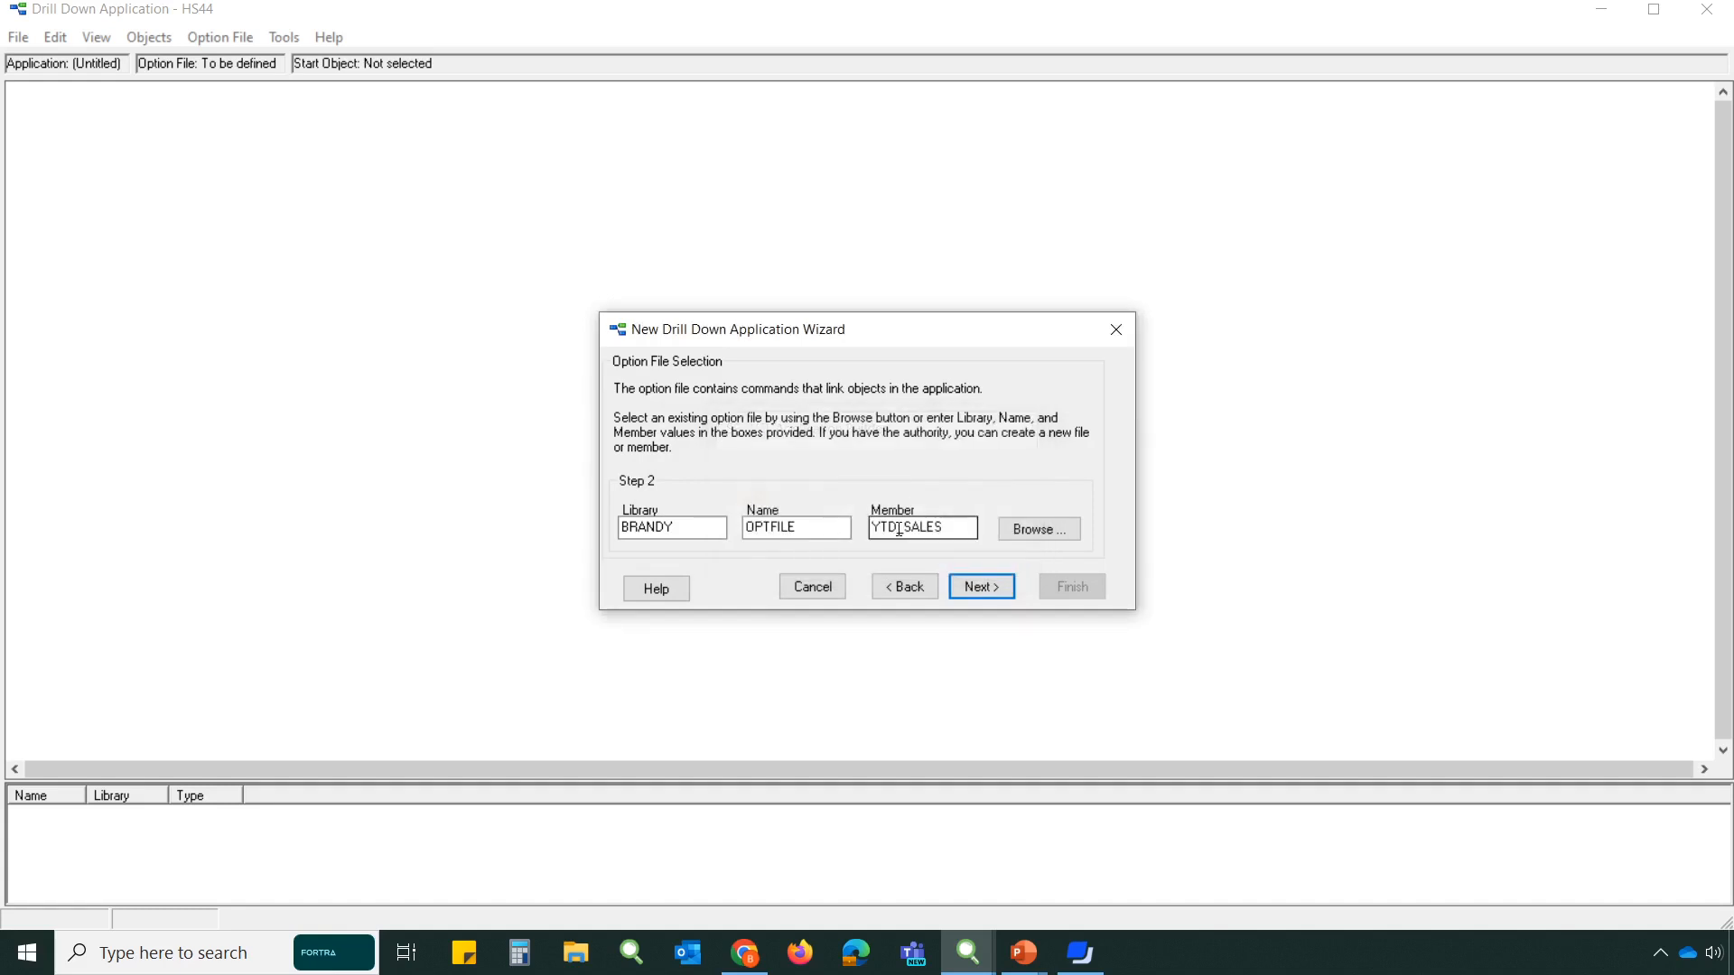
double_click(902, 529)
click(921, 527)
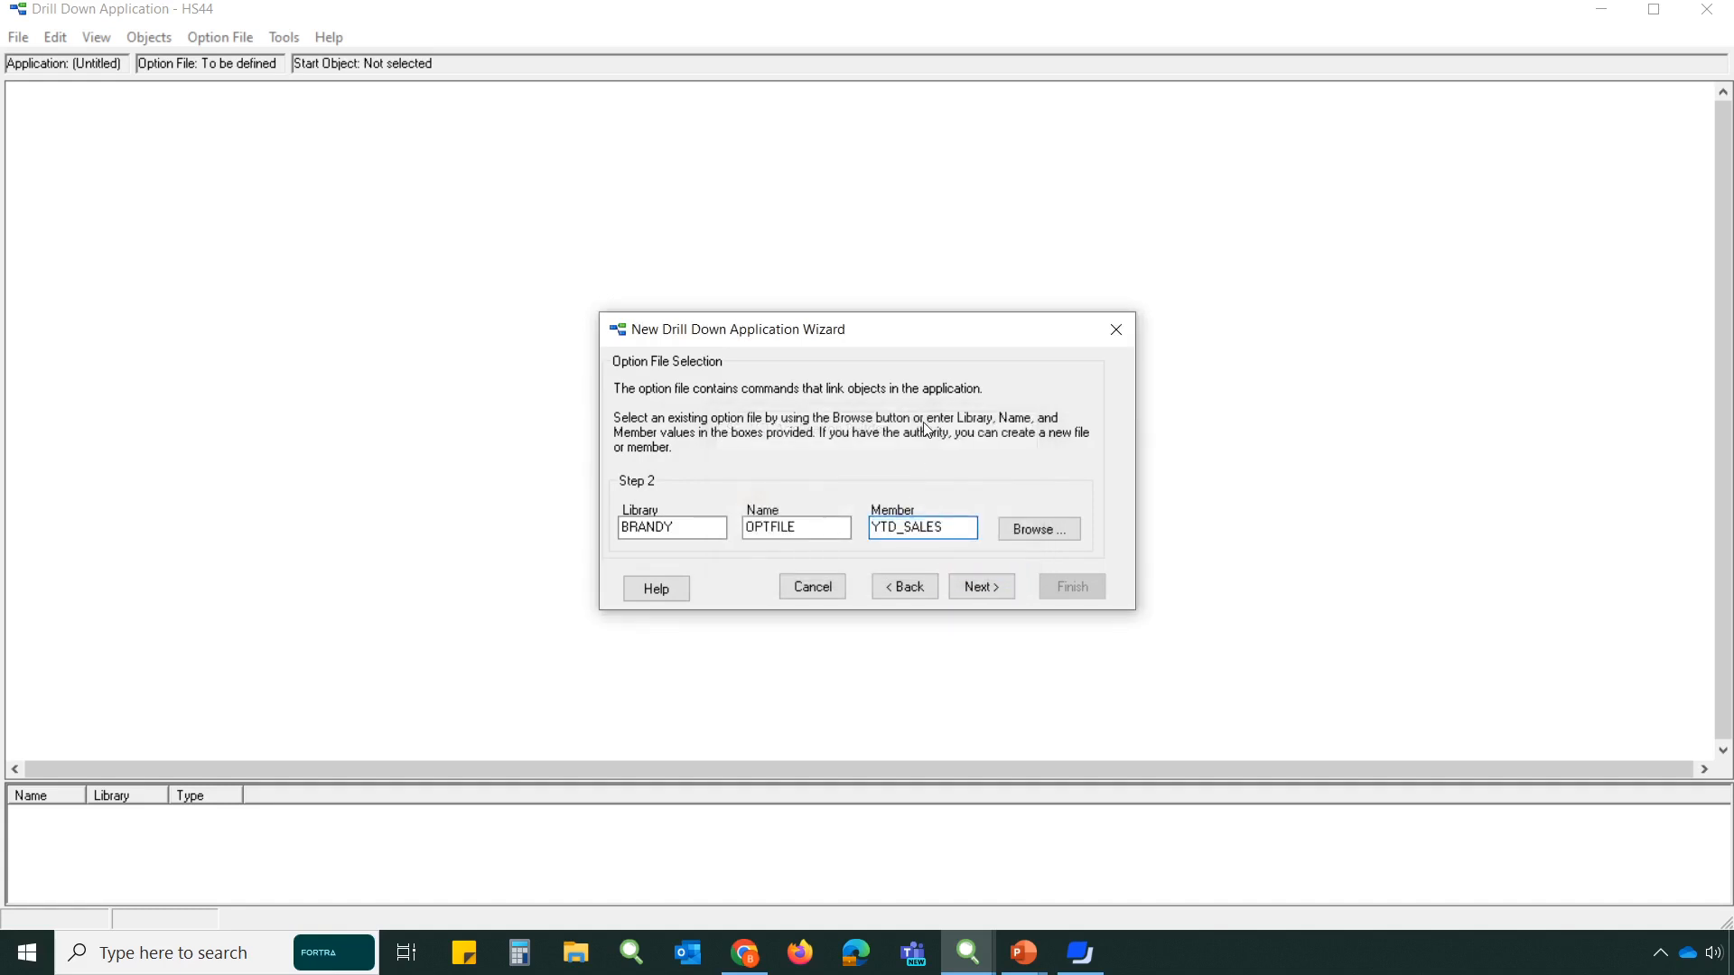
key(Delete)
click(988, 593)
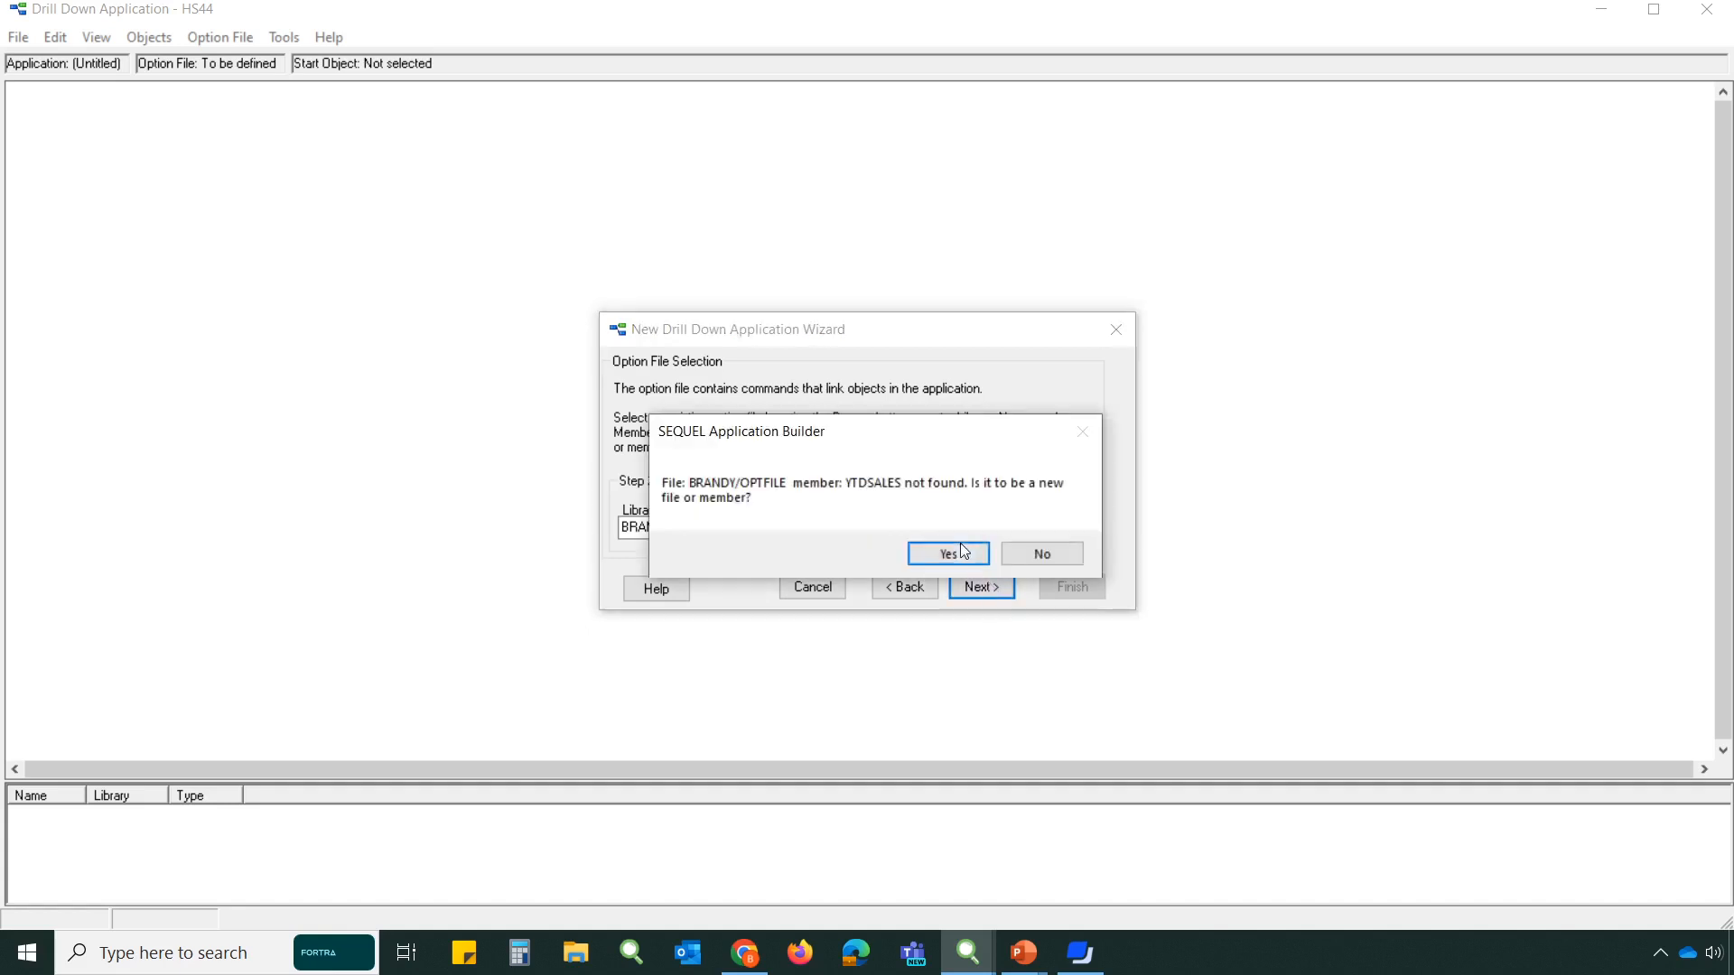
click(974, 557)
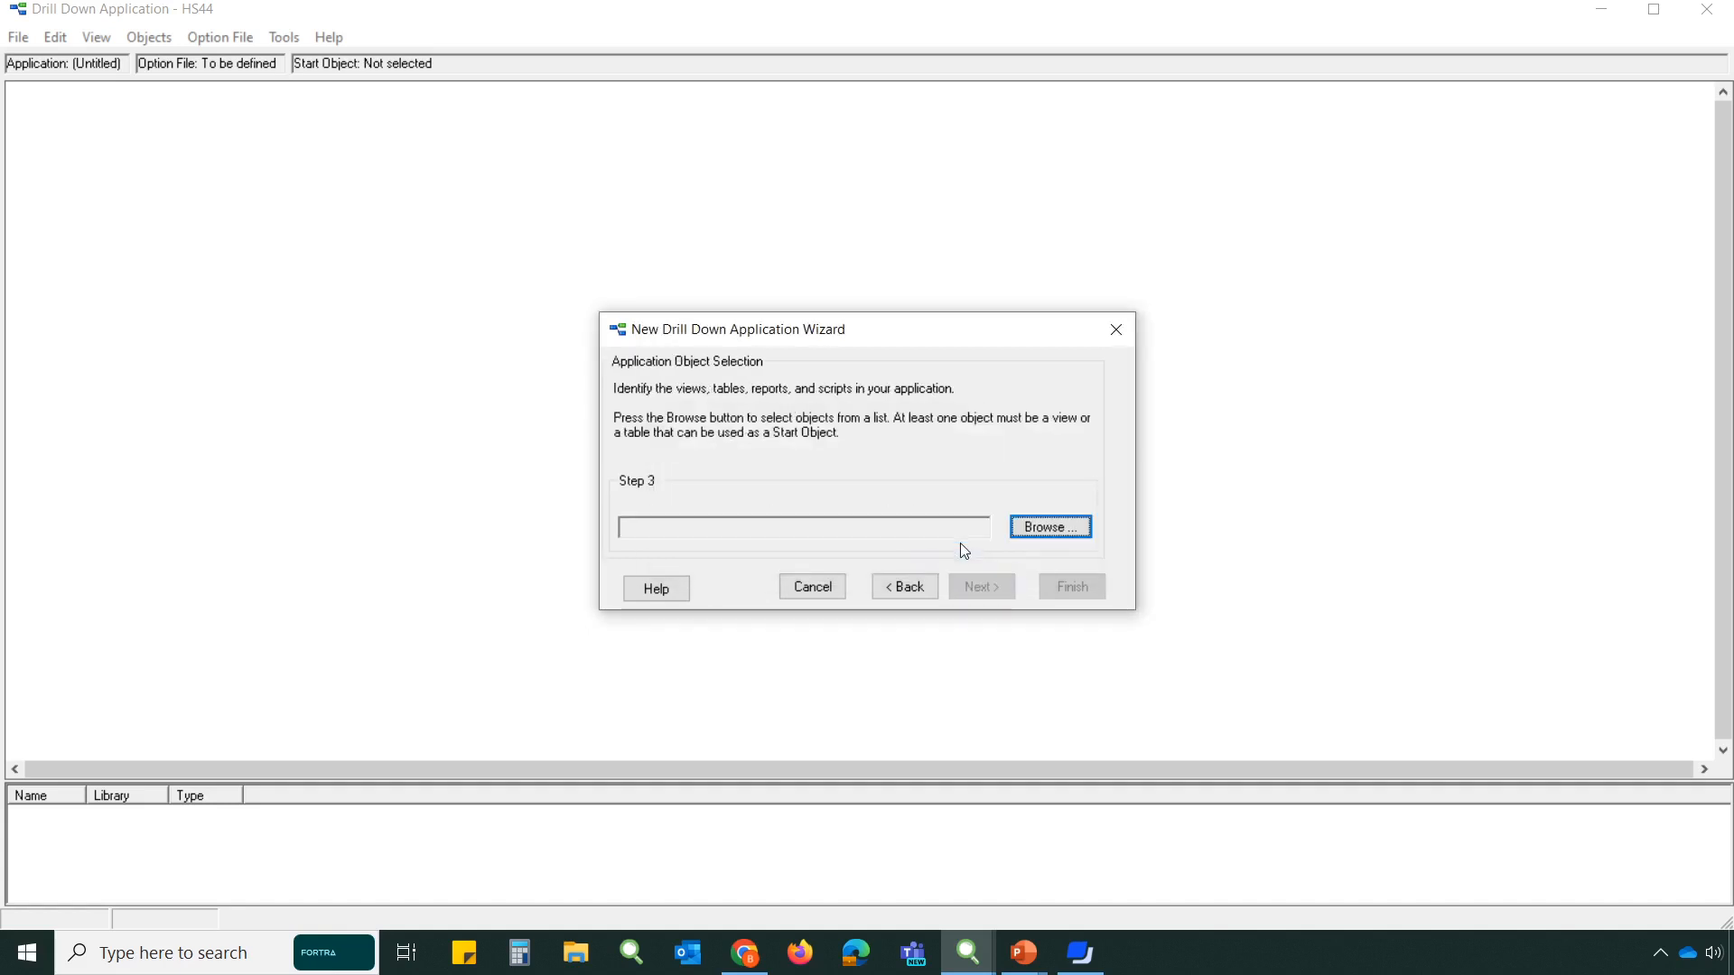
Step: Add the YTD_SALNO and YTD_SALES views from the DEMO library as the application's objects
click(1050, 534)
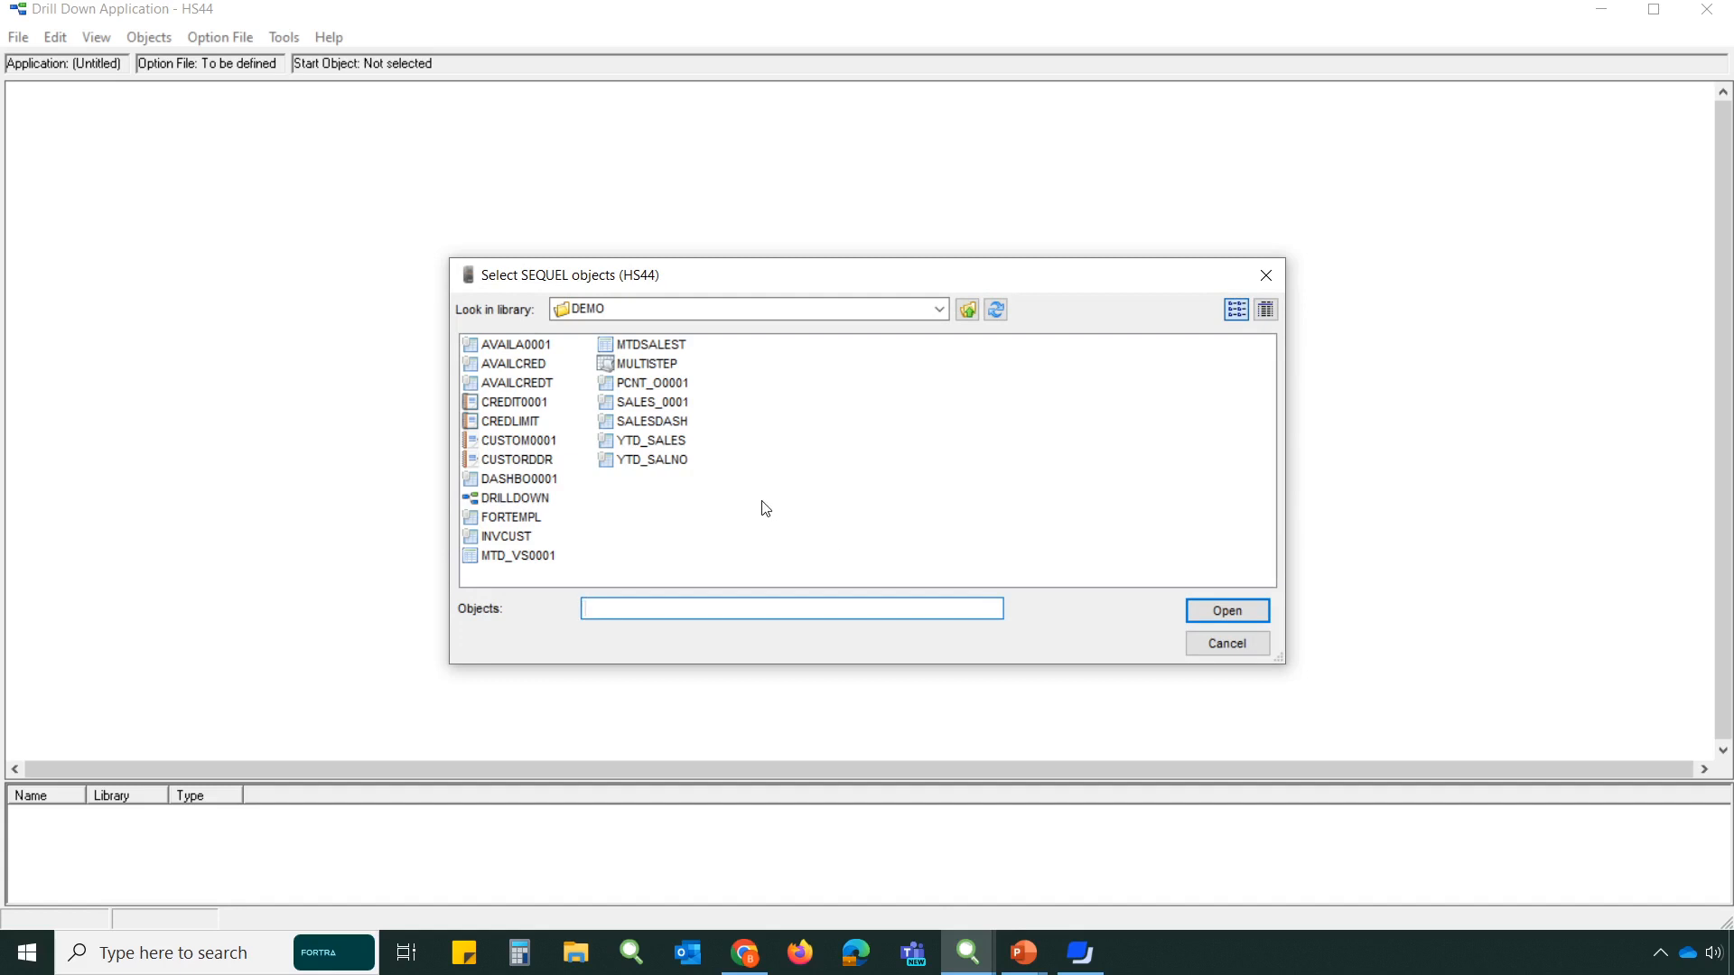
click(679, 462)
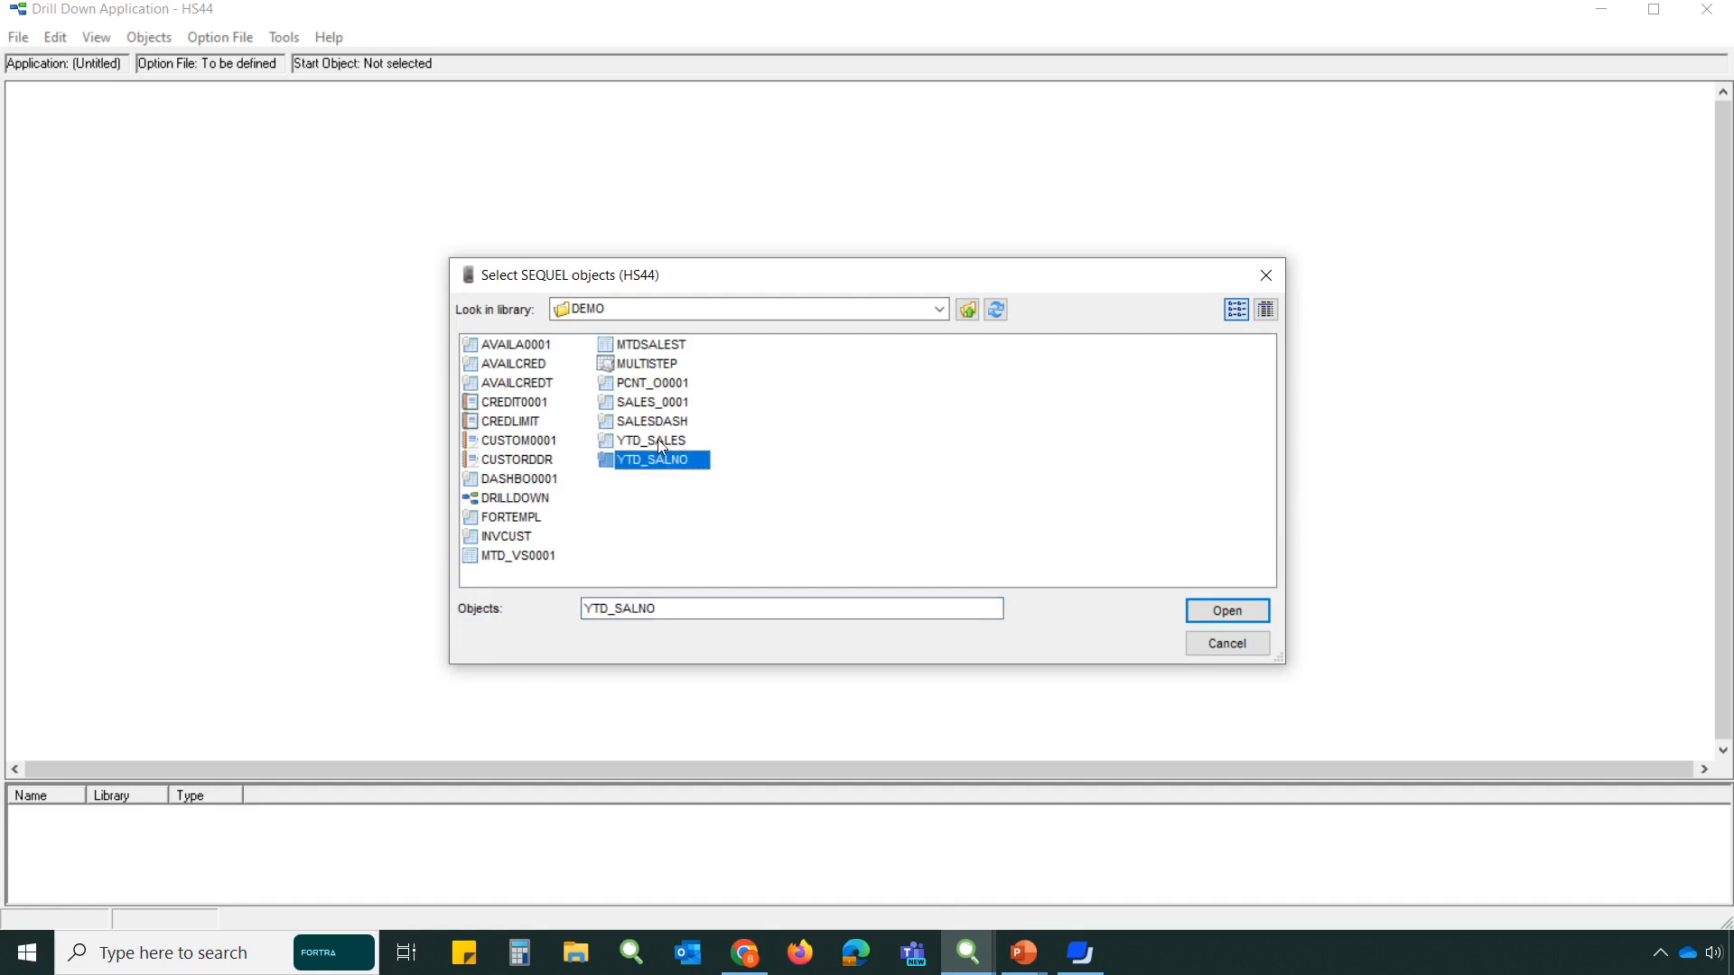
ctrl+click(658, 439)
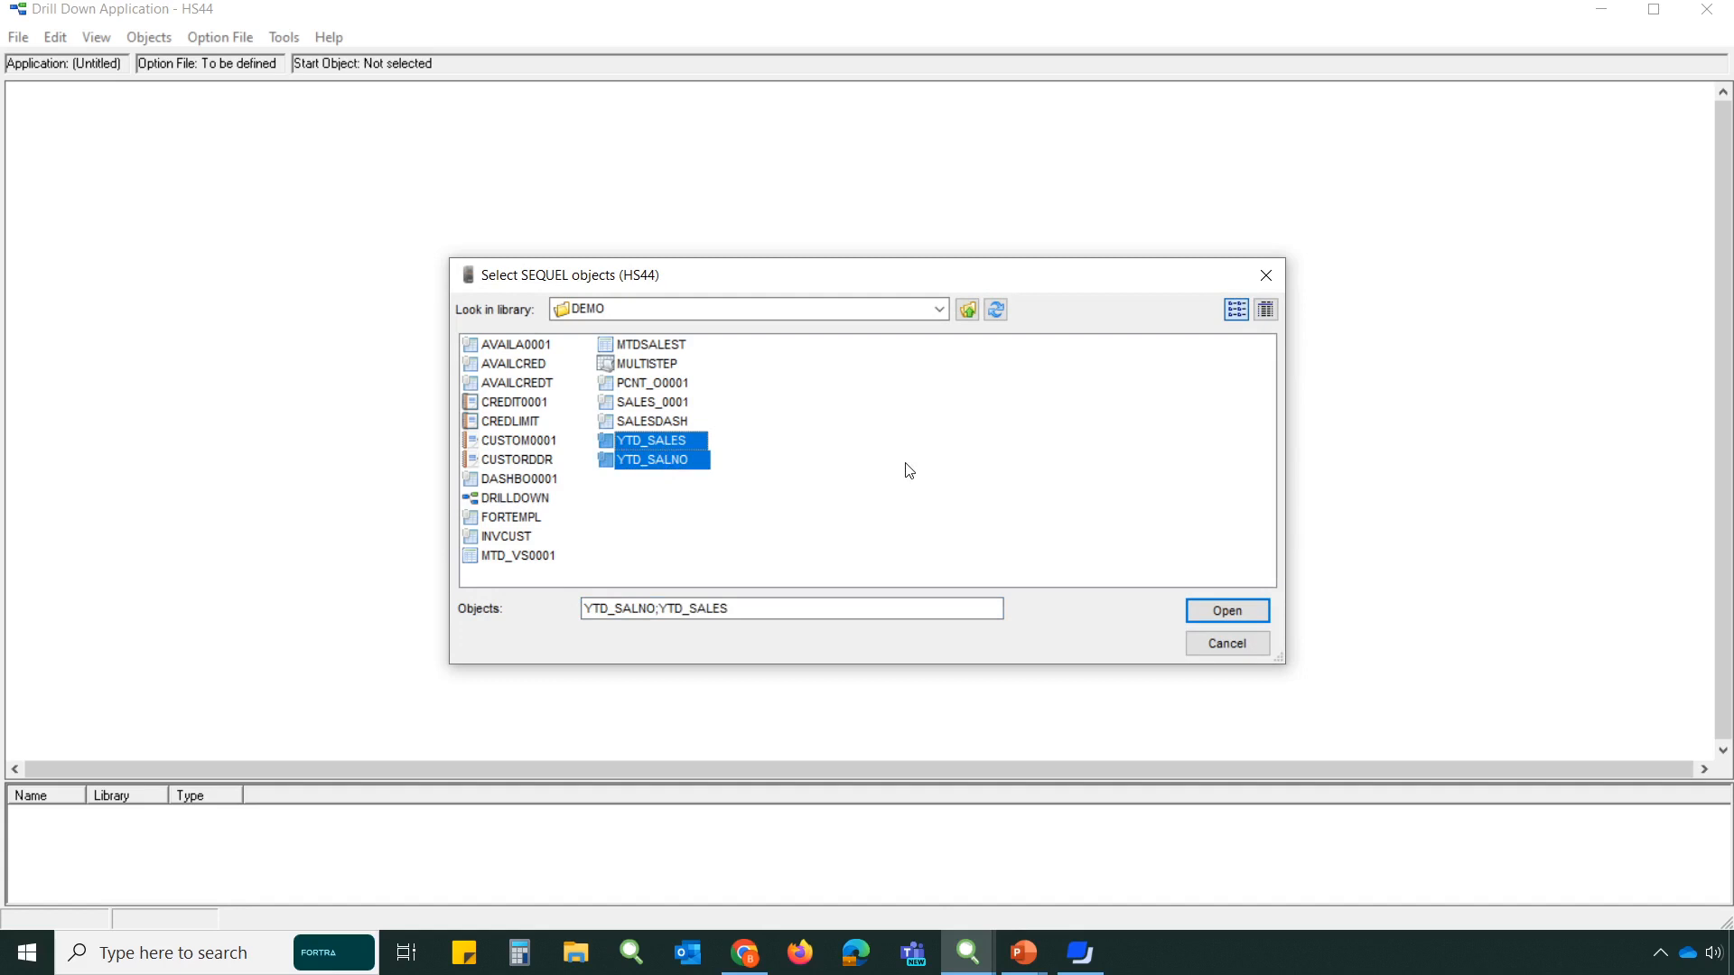
click(1228, 611)
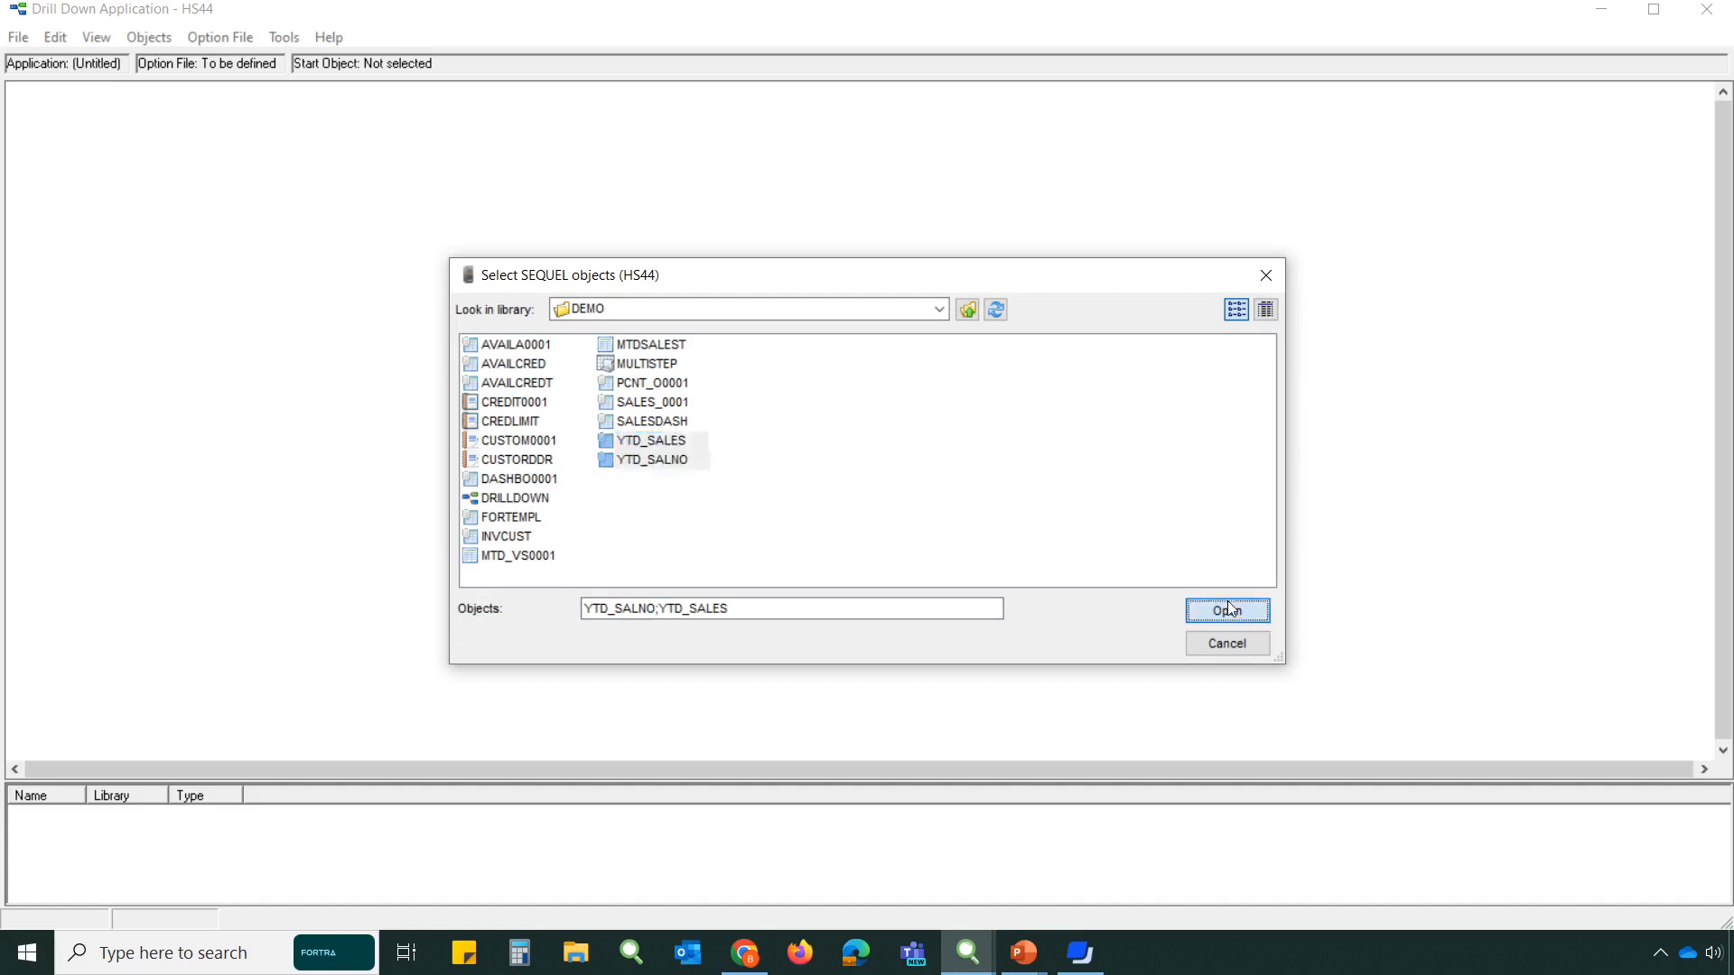
click(978, 584)
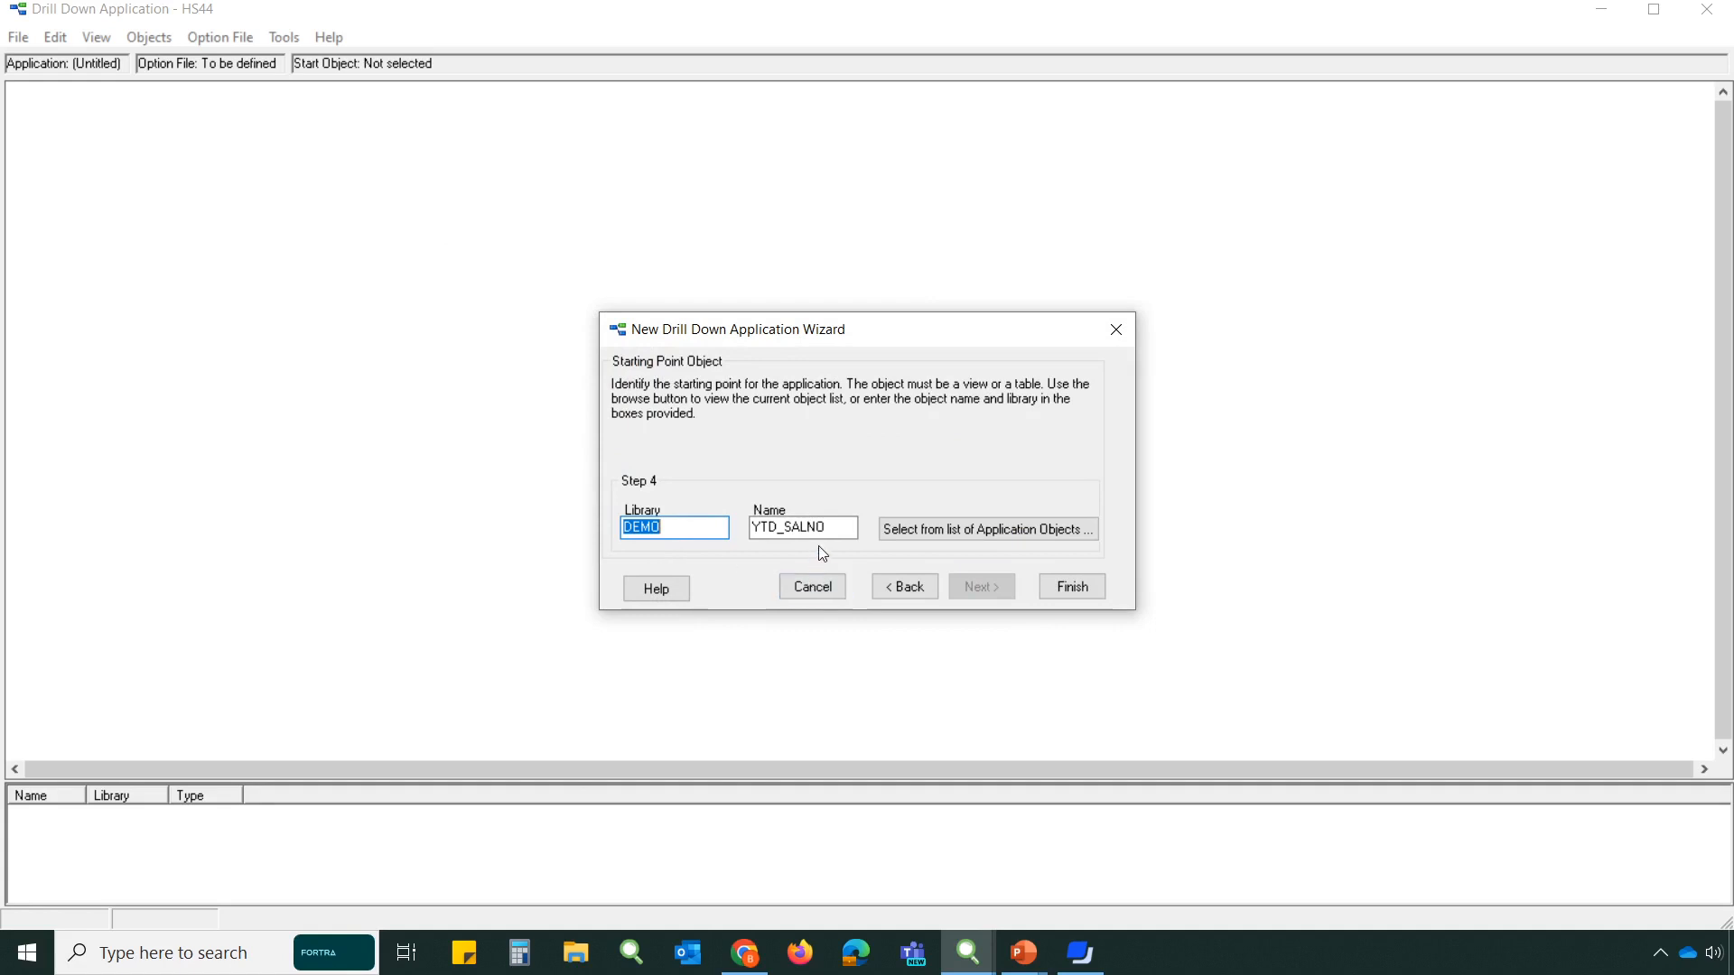
Step: Review the start point choices, keep DEMO/YTD_SALNO as the starting object, and finish the wizard
click(938, 533)
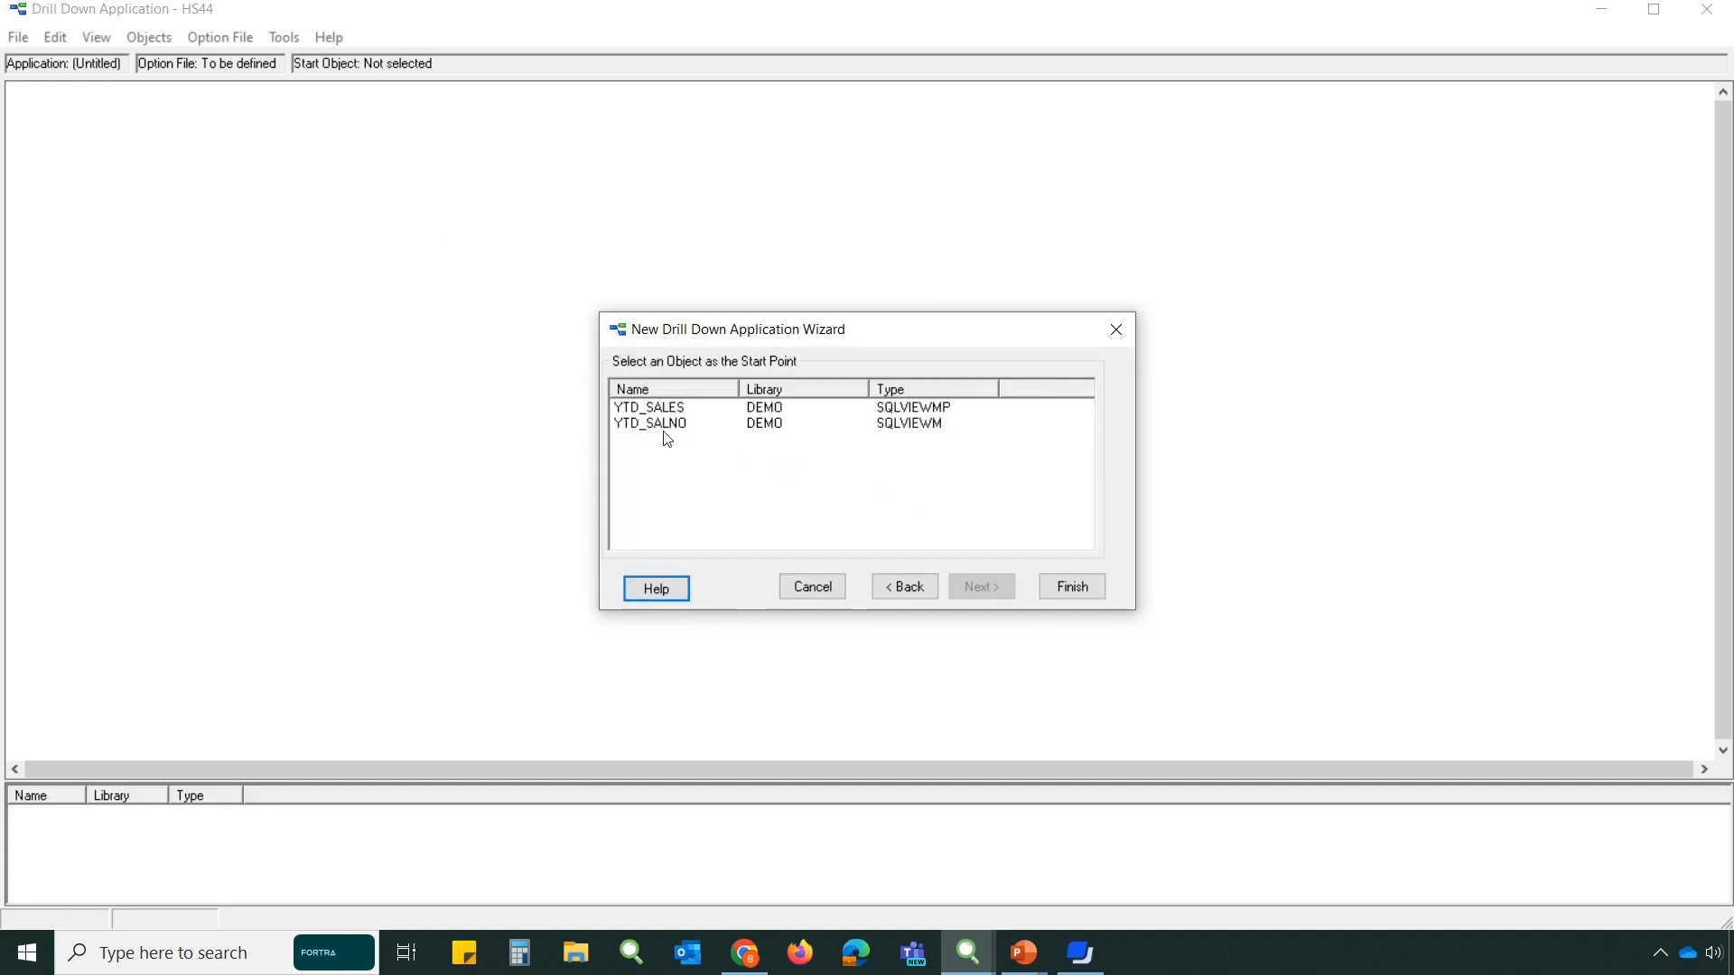
click(906, 591)
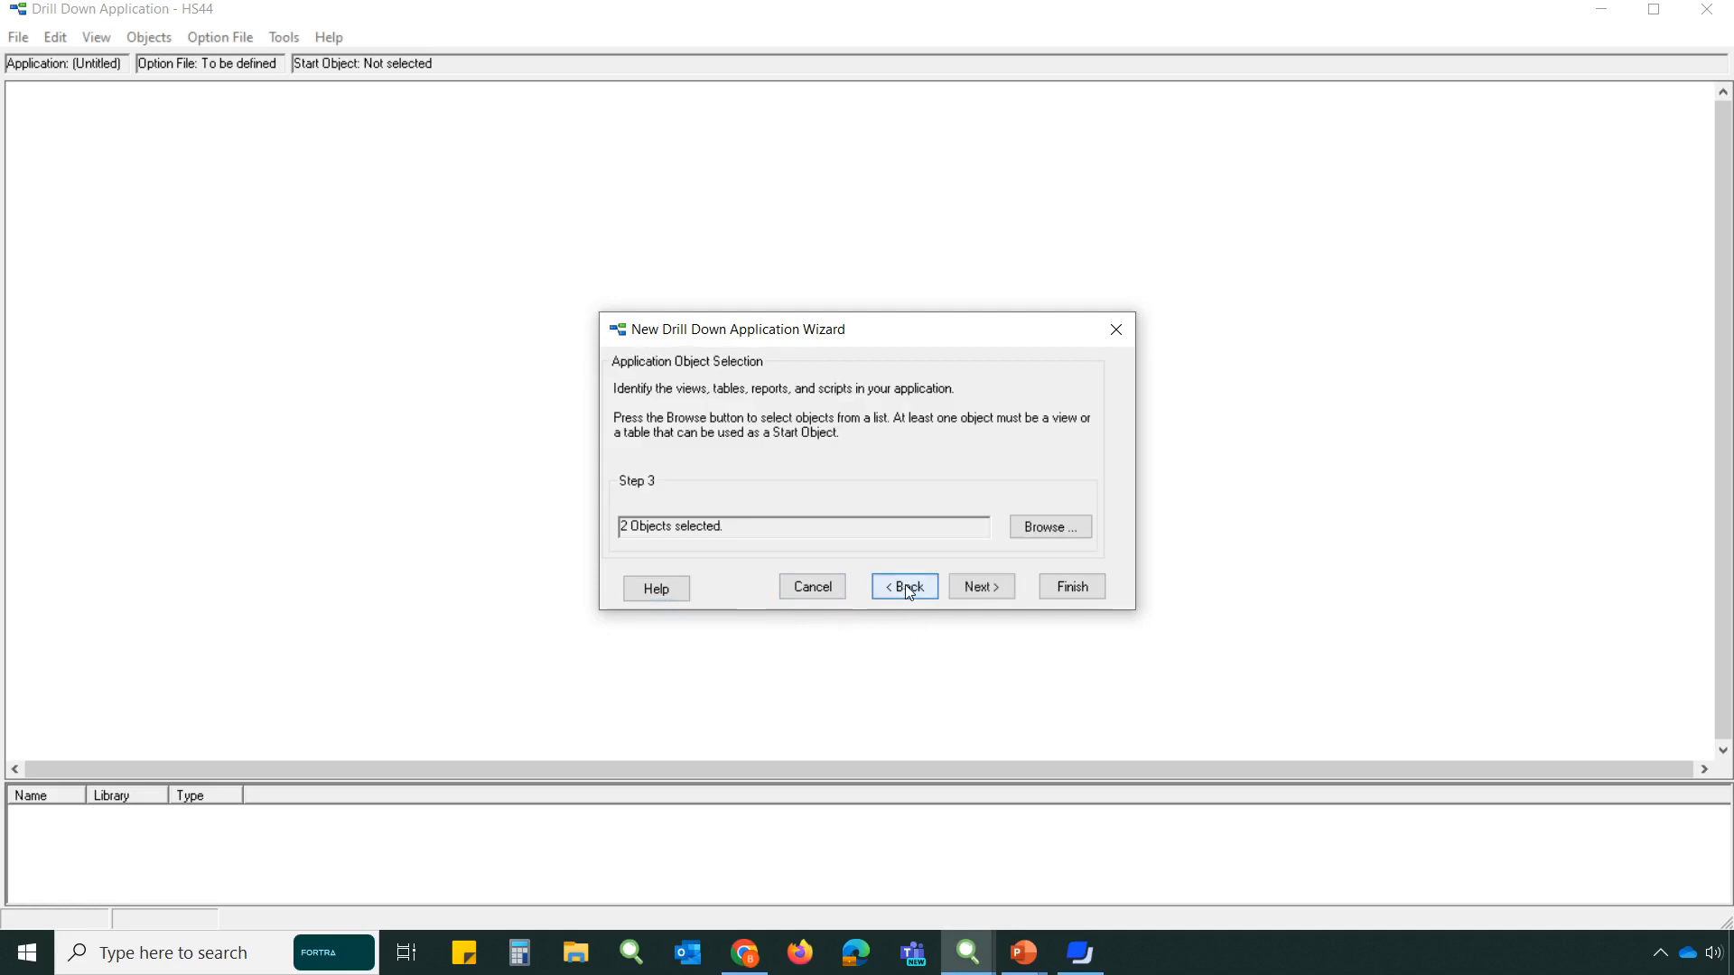
click(984, 589)
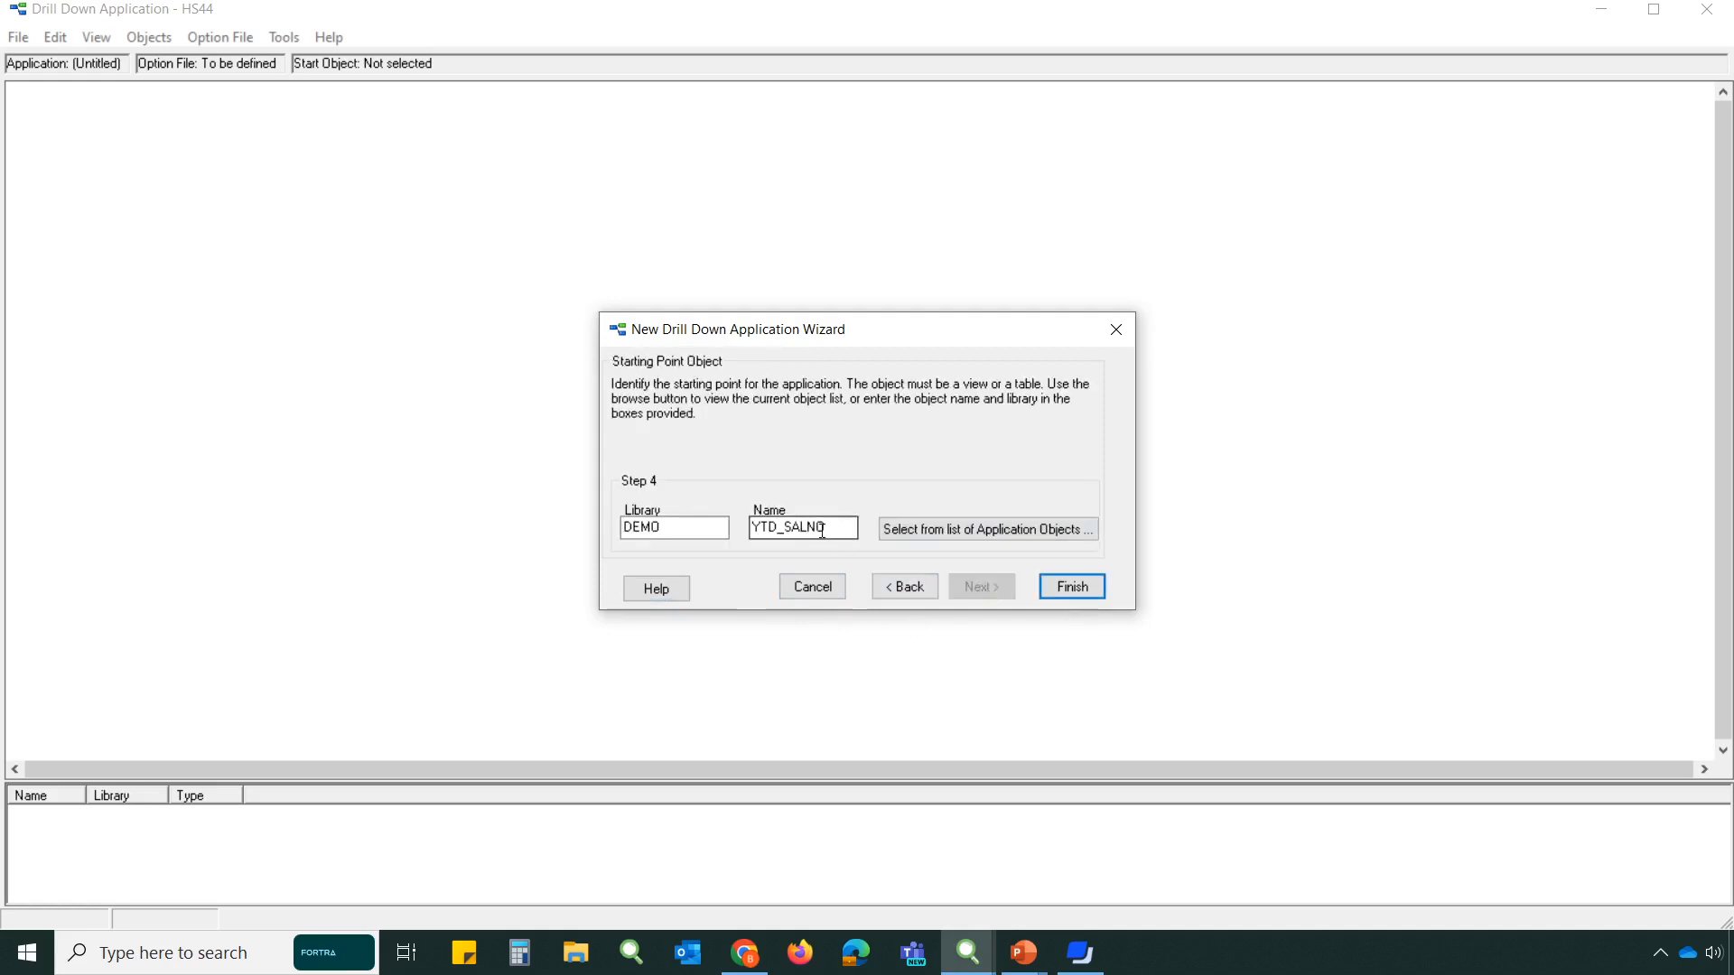
click(1074, 588)
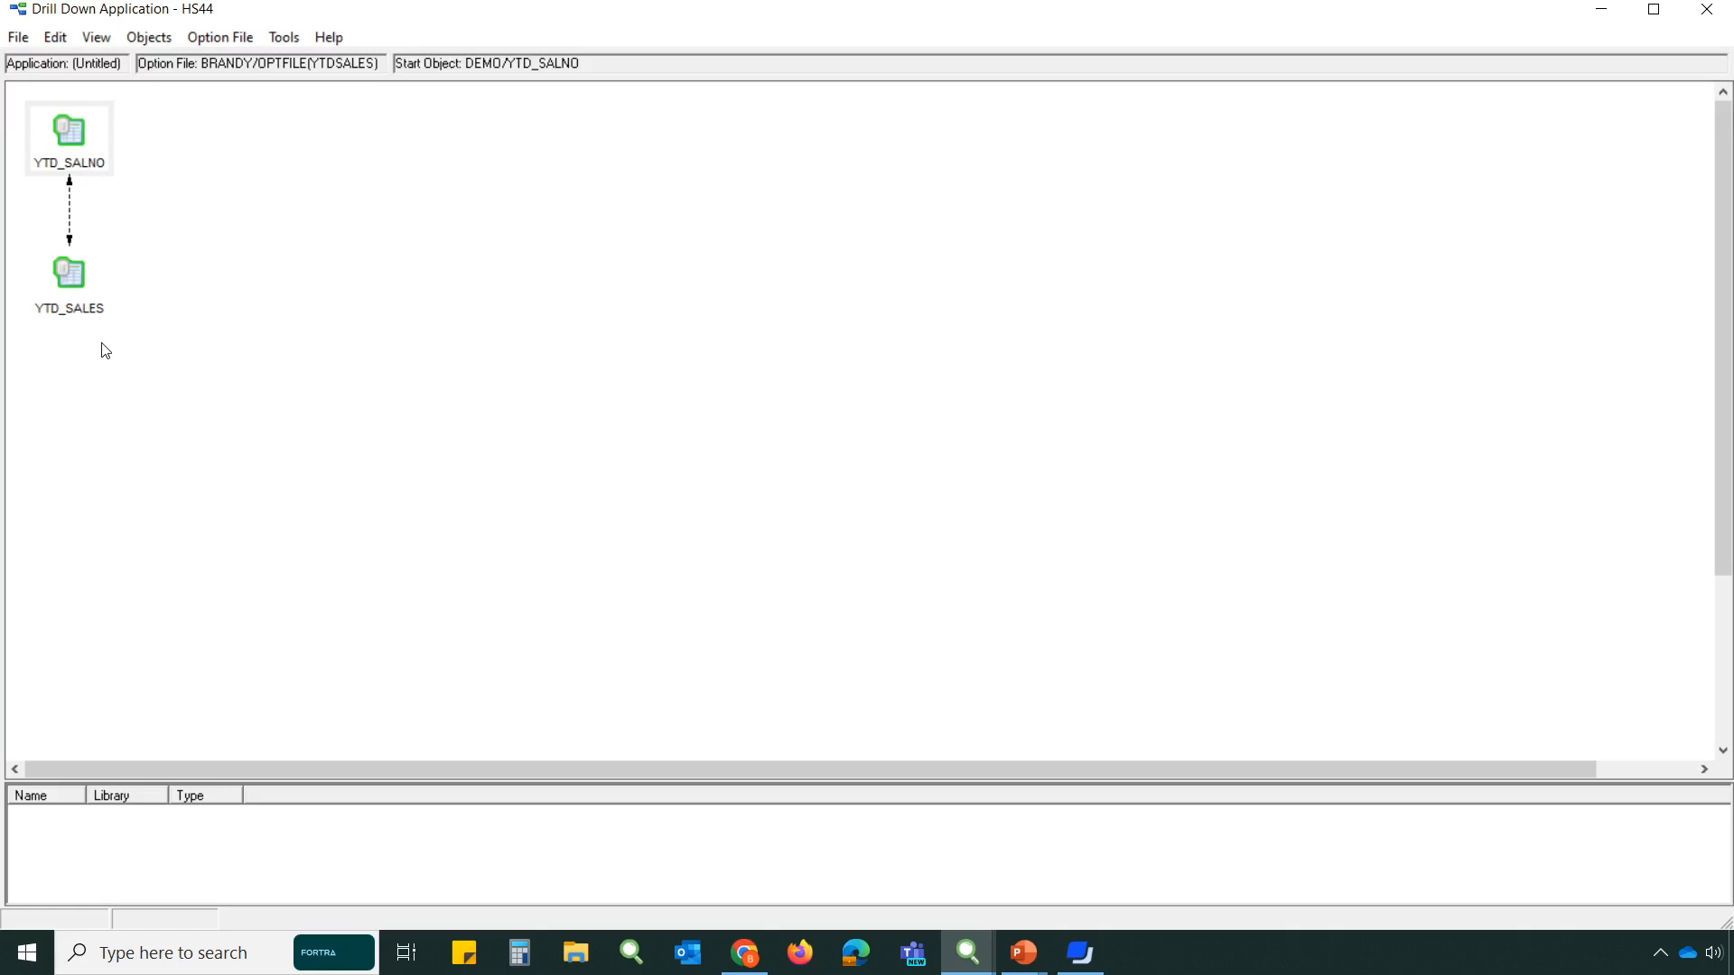
Step: Create a drill-down option for the YTD_SALES view, accepting its default description, DISPLAY VIEW command and option ID YT1
right_click(81, 294)
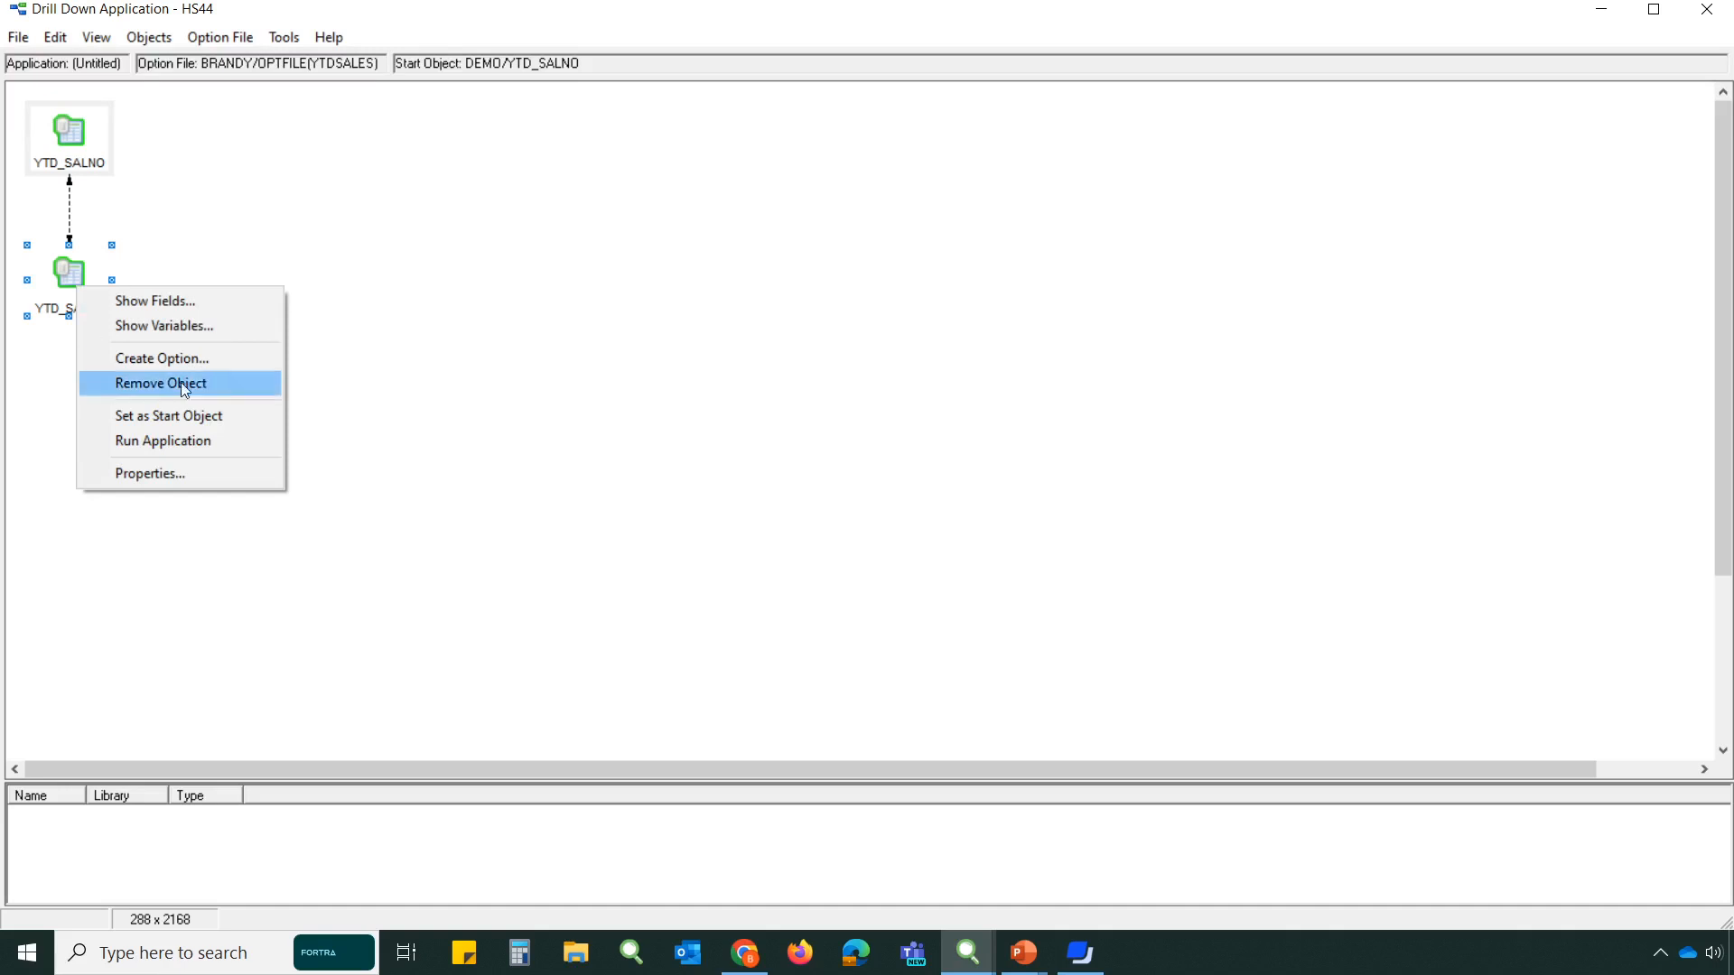
click(251, 362)
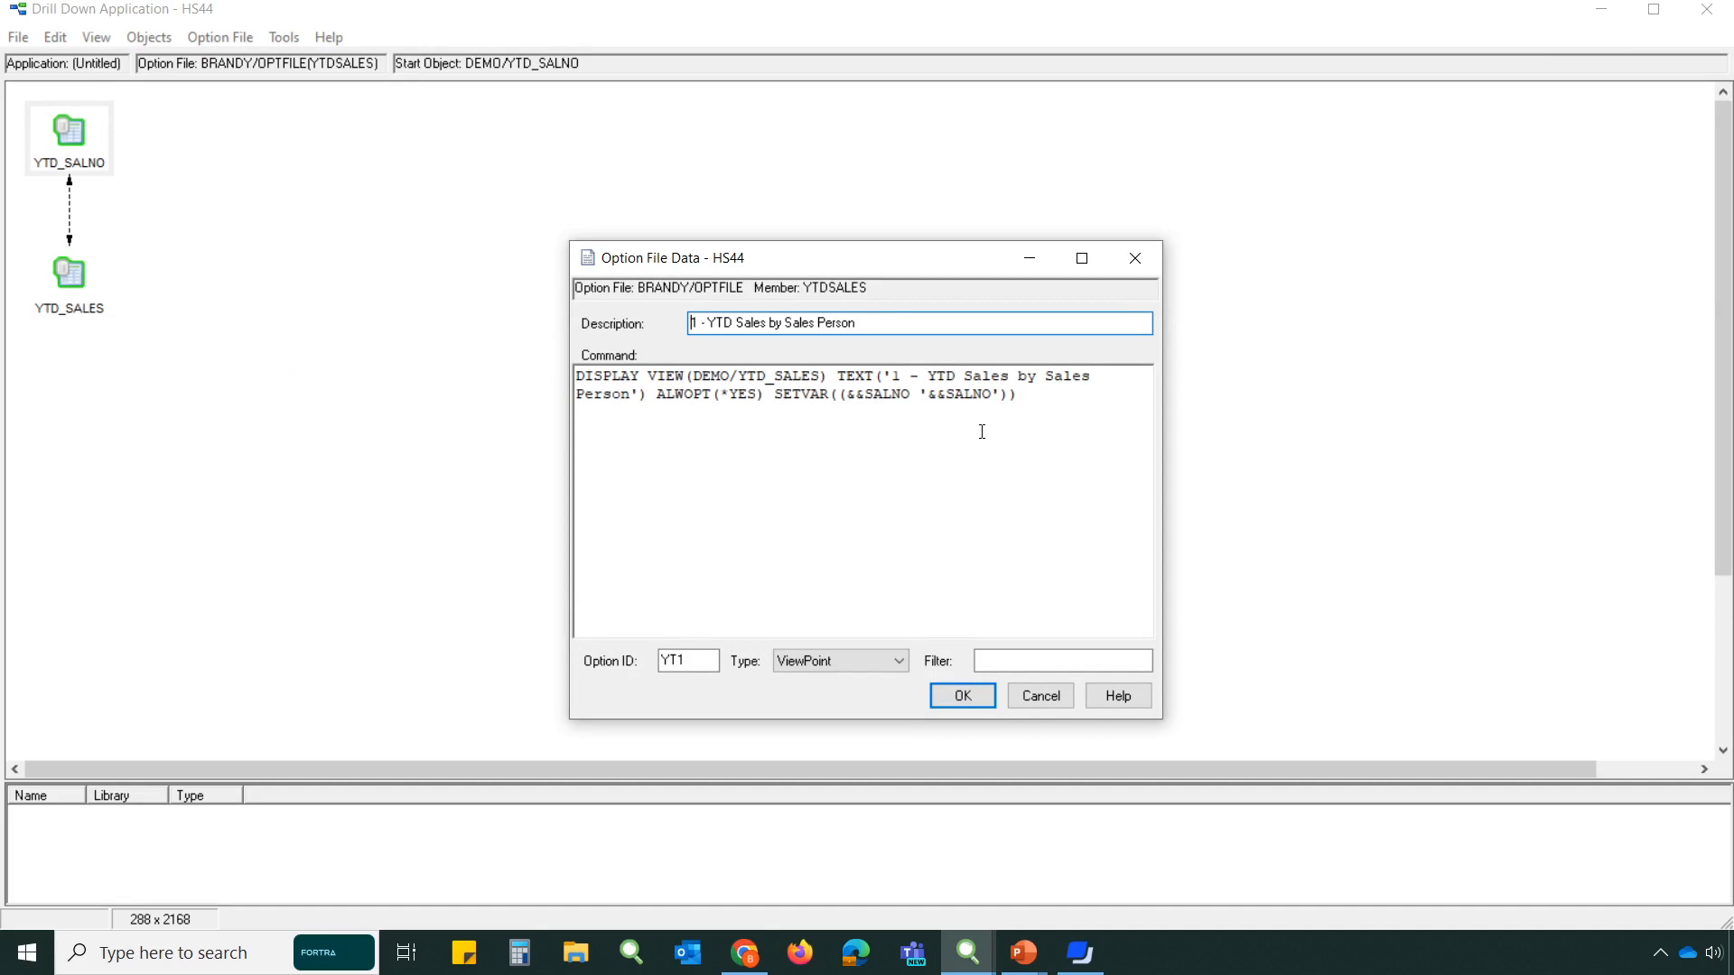
click(963, 697)
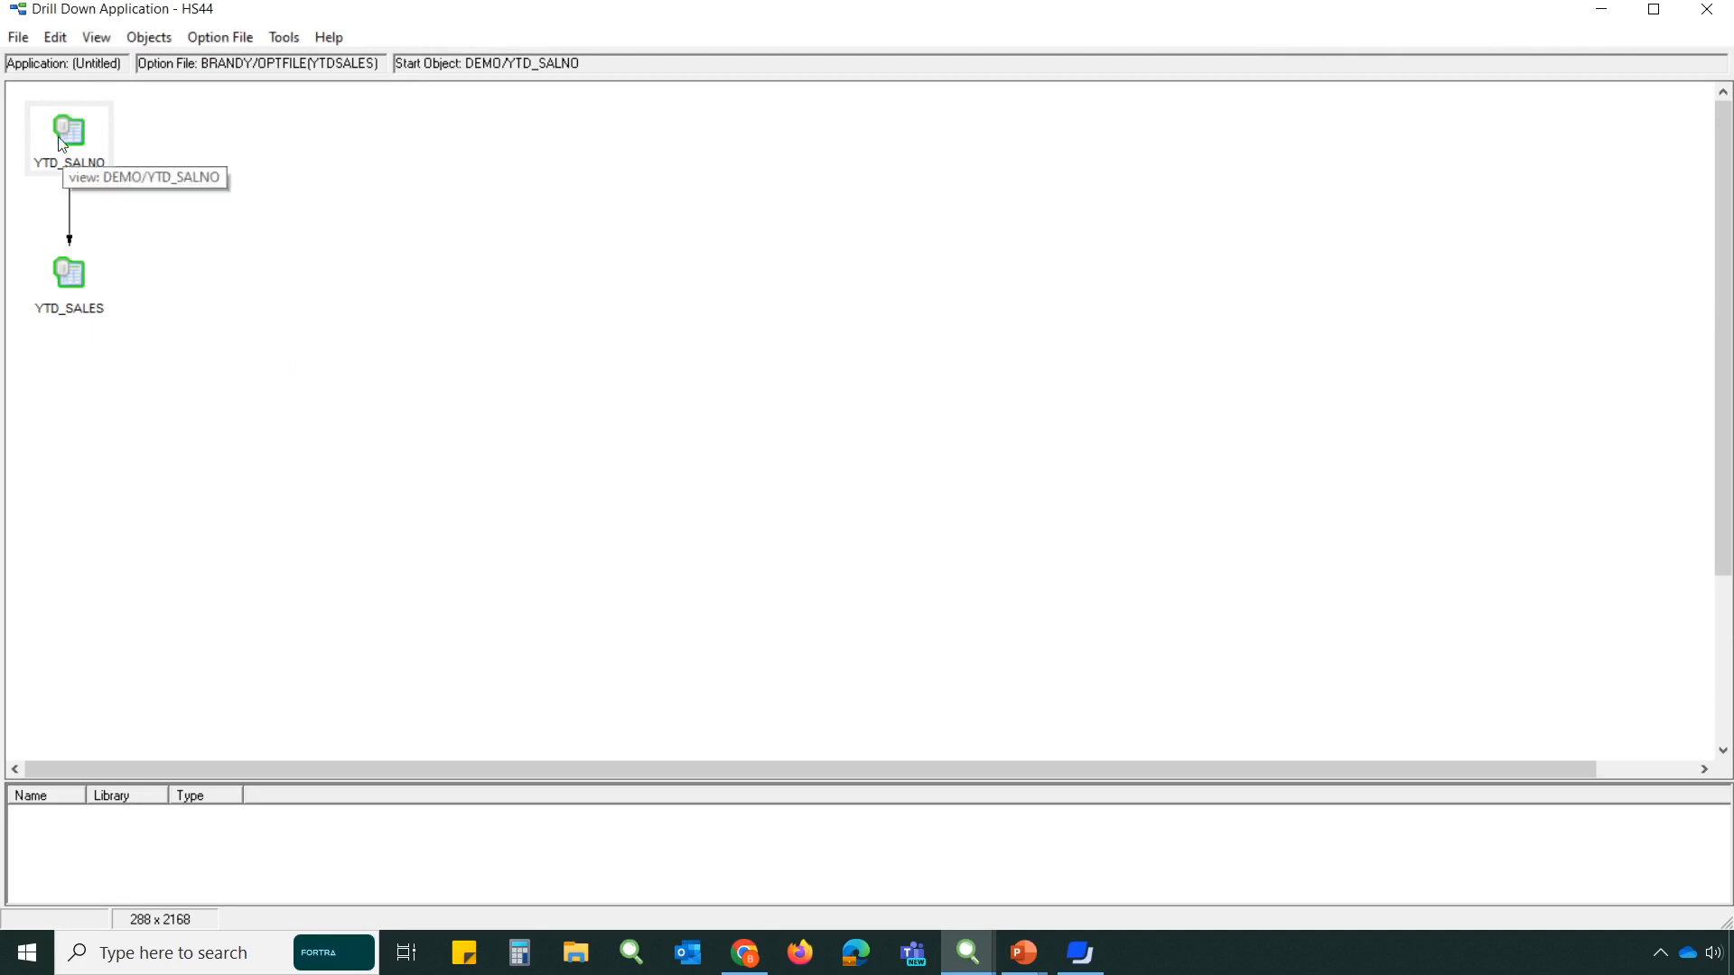
Step: Save the application as YTD_DRILL in the DEMO library and close the application builder
click(19, 39)
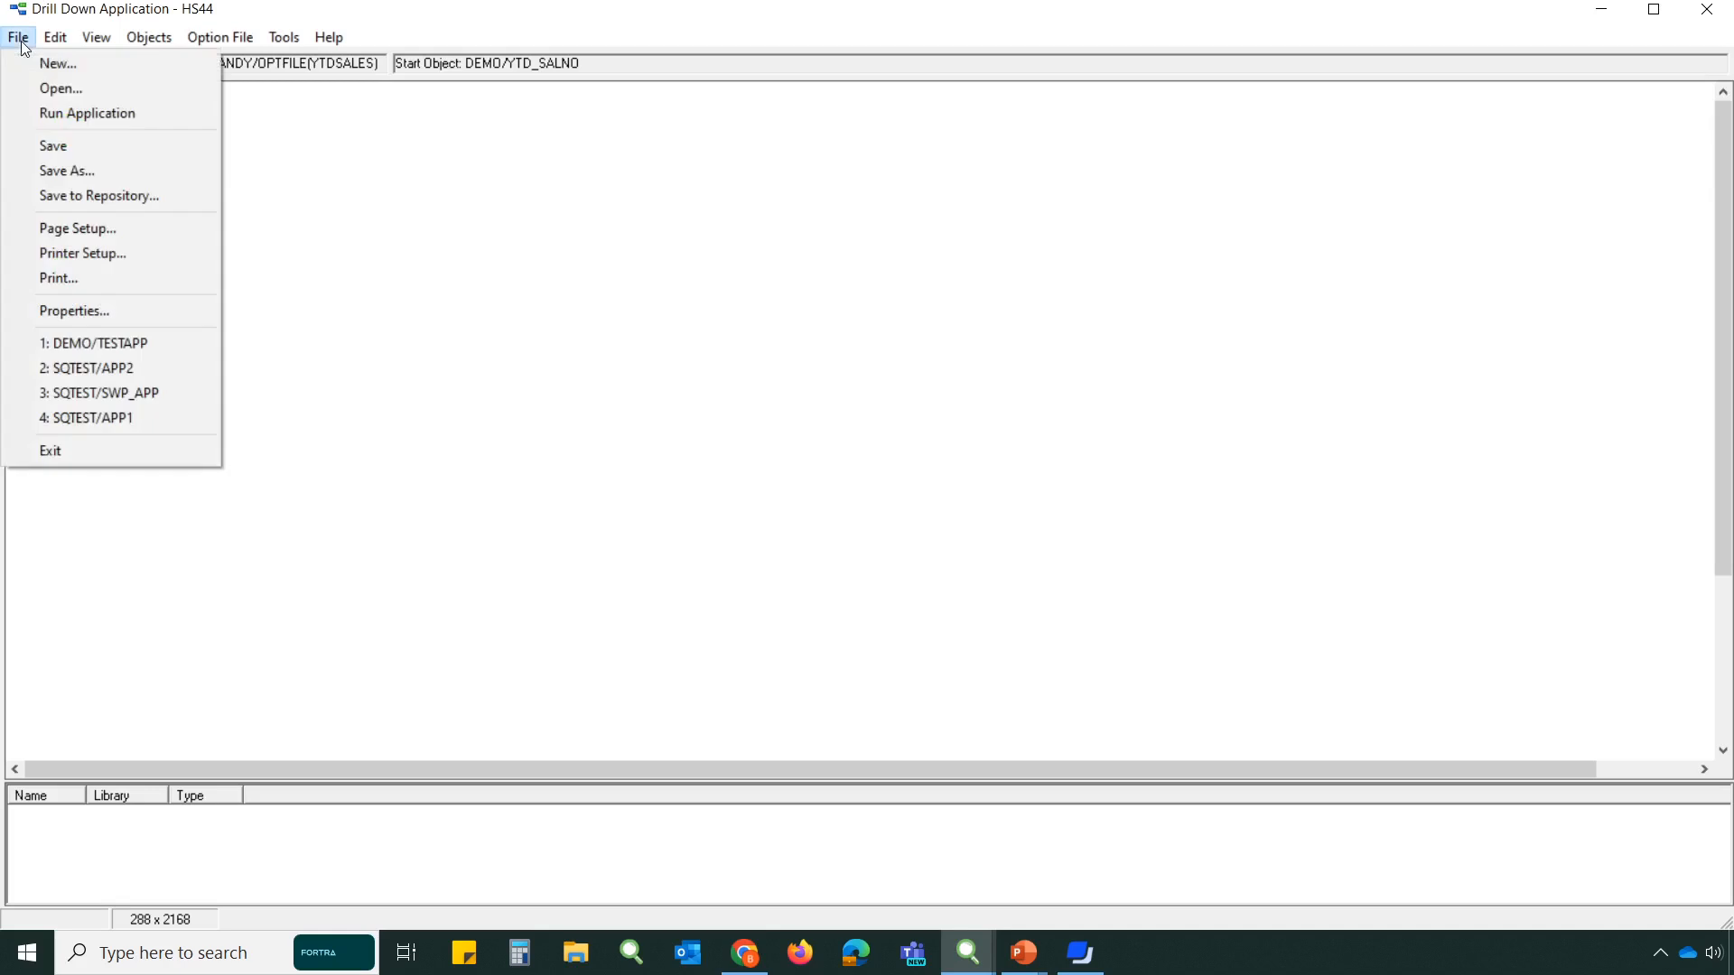
click(86, 174)
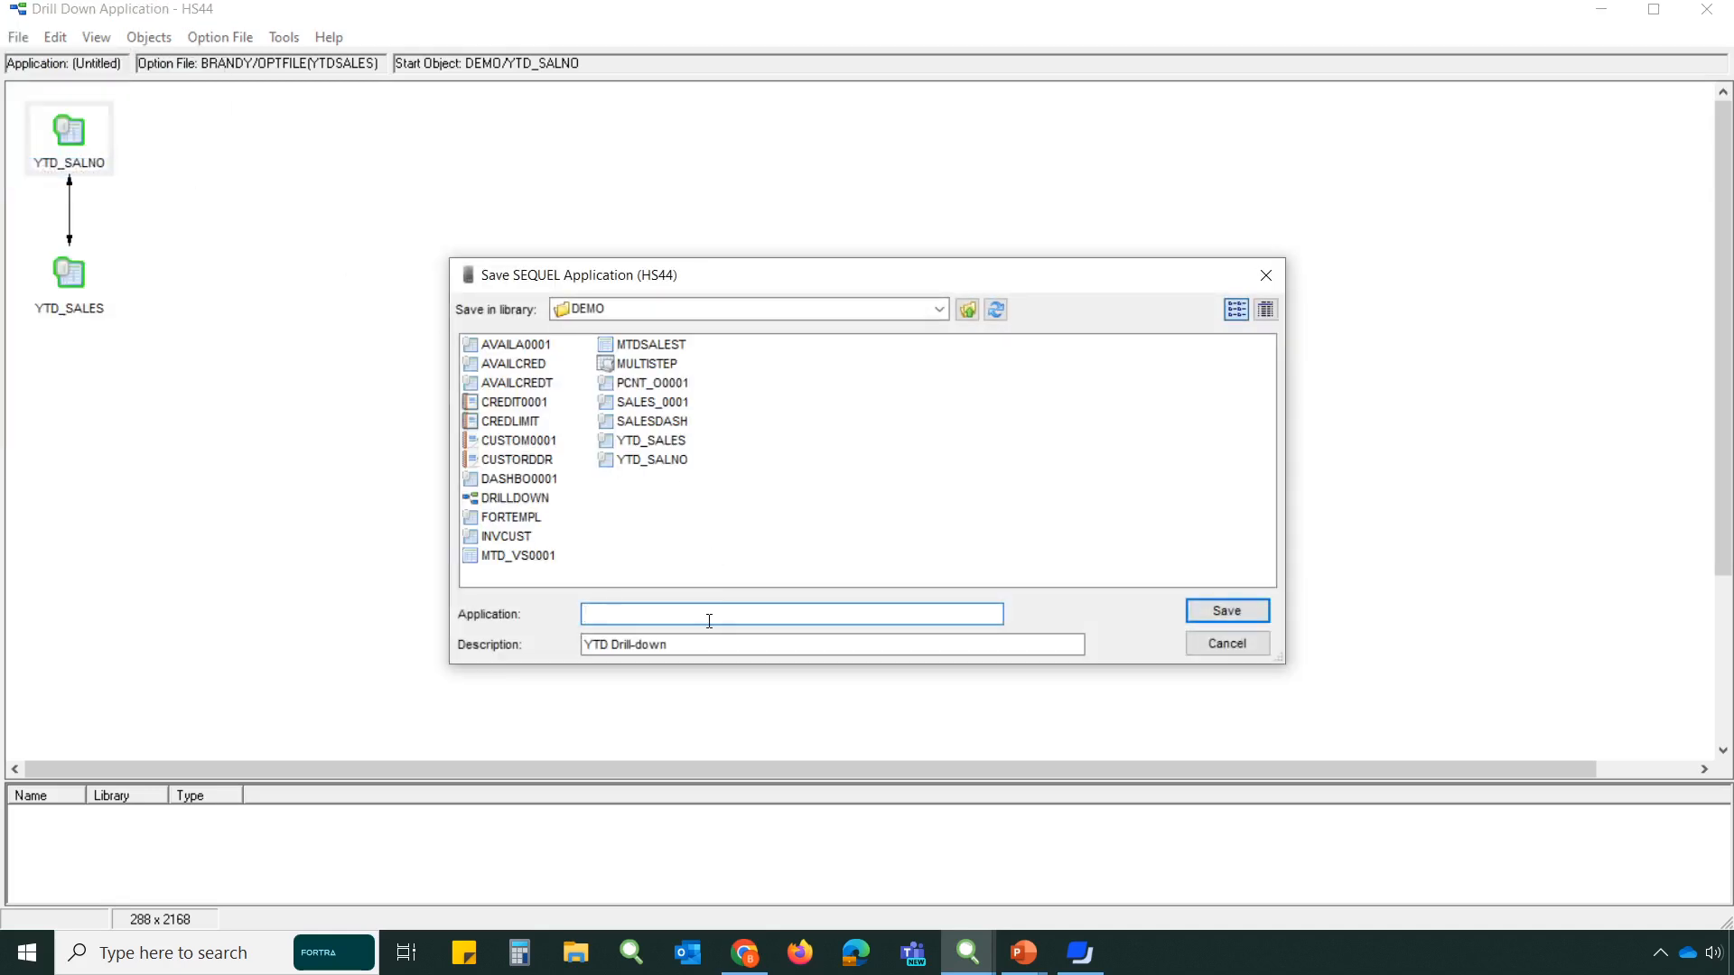
text(YTD_DRILL)
click(1244, 615)
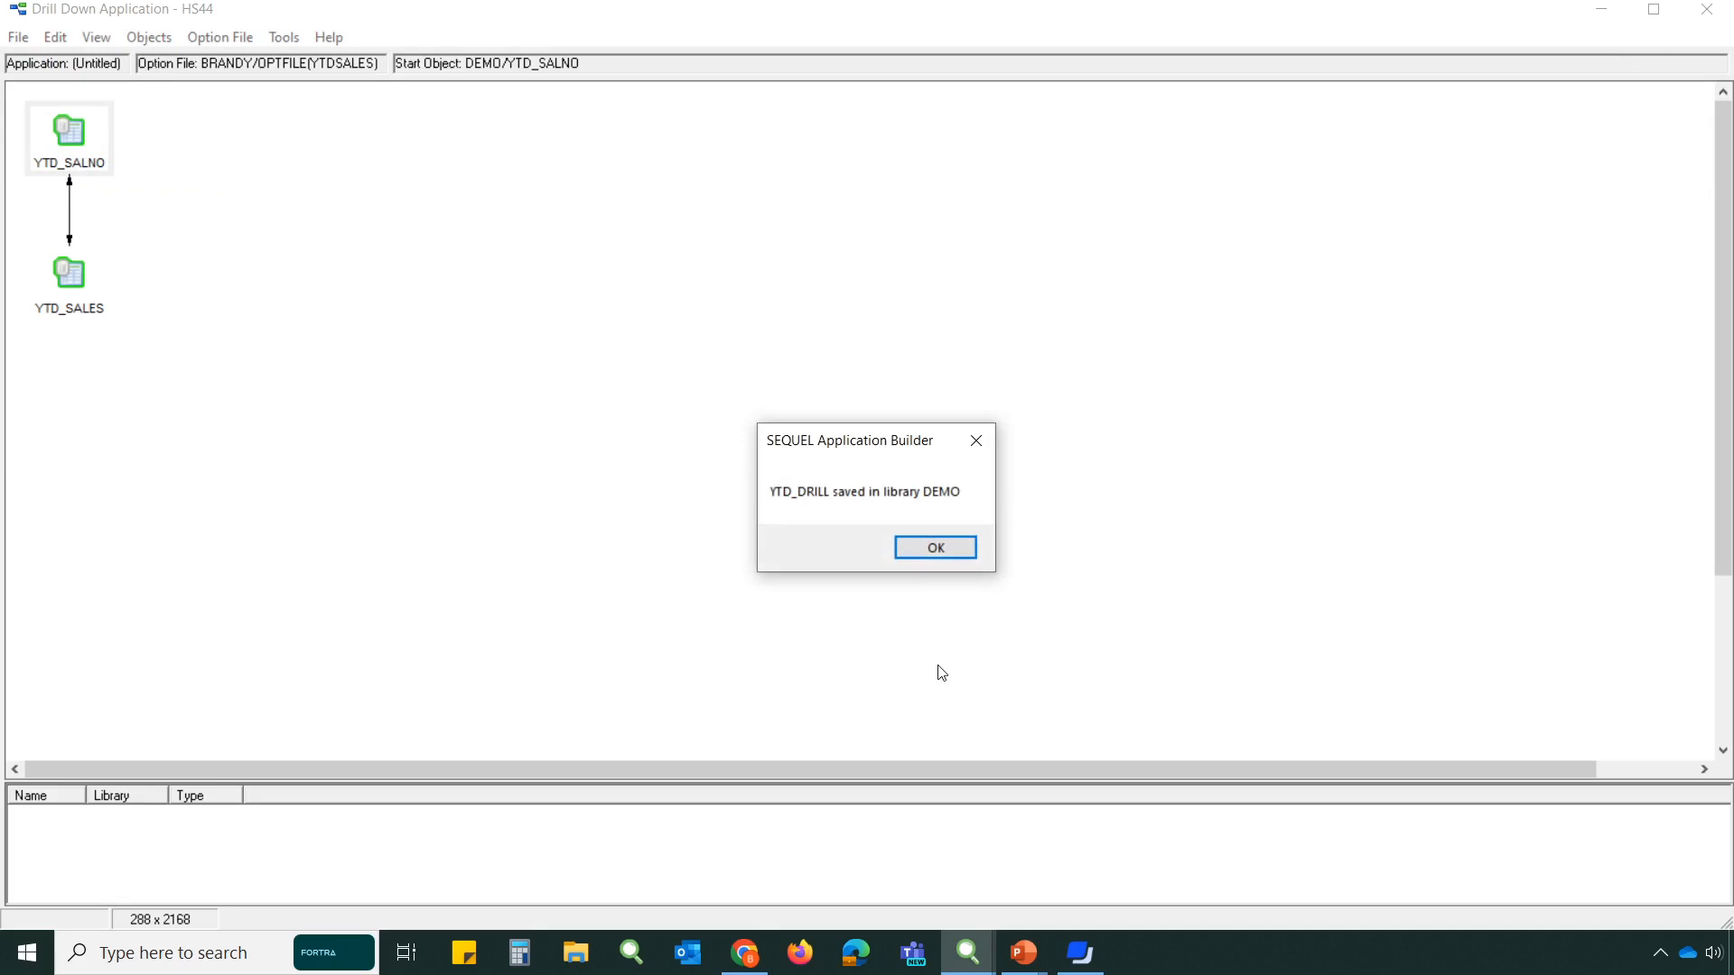
click(914, 548)
click(1706, 10)
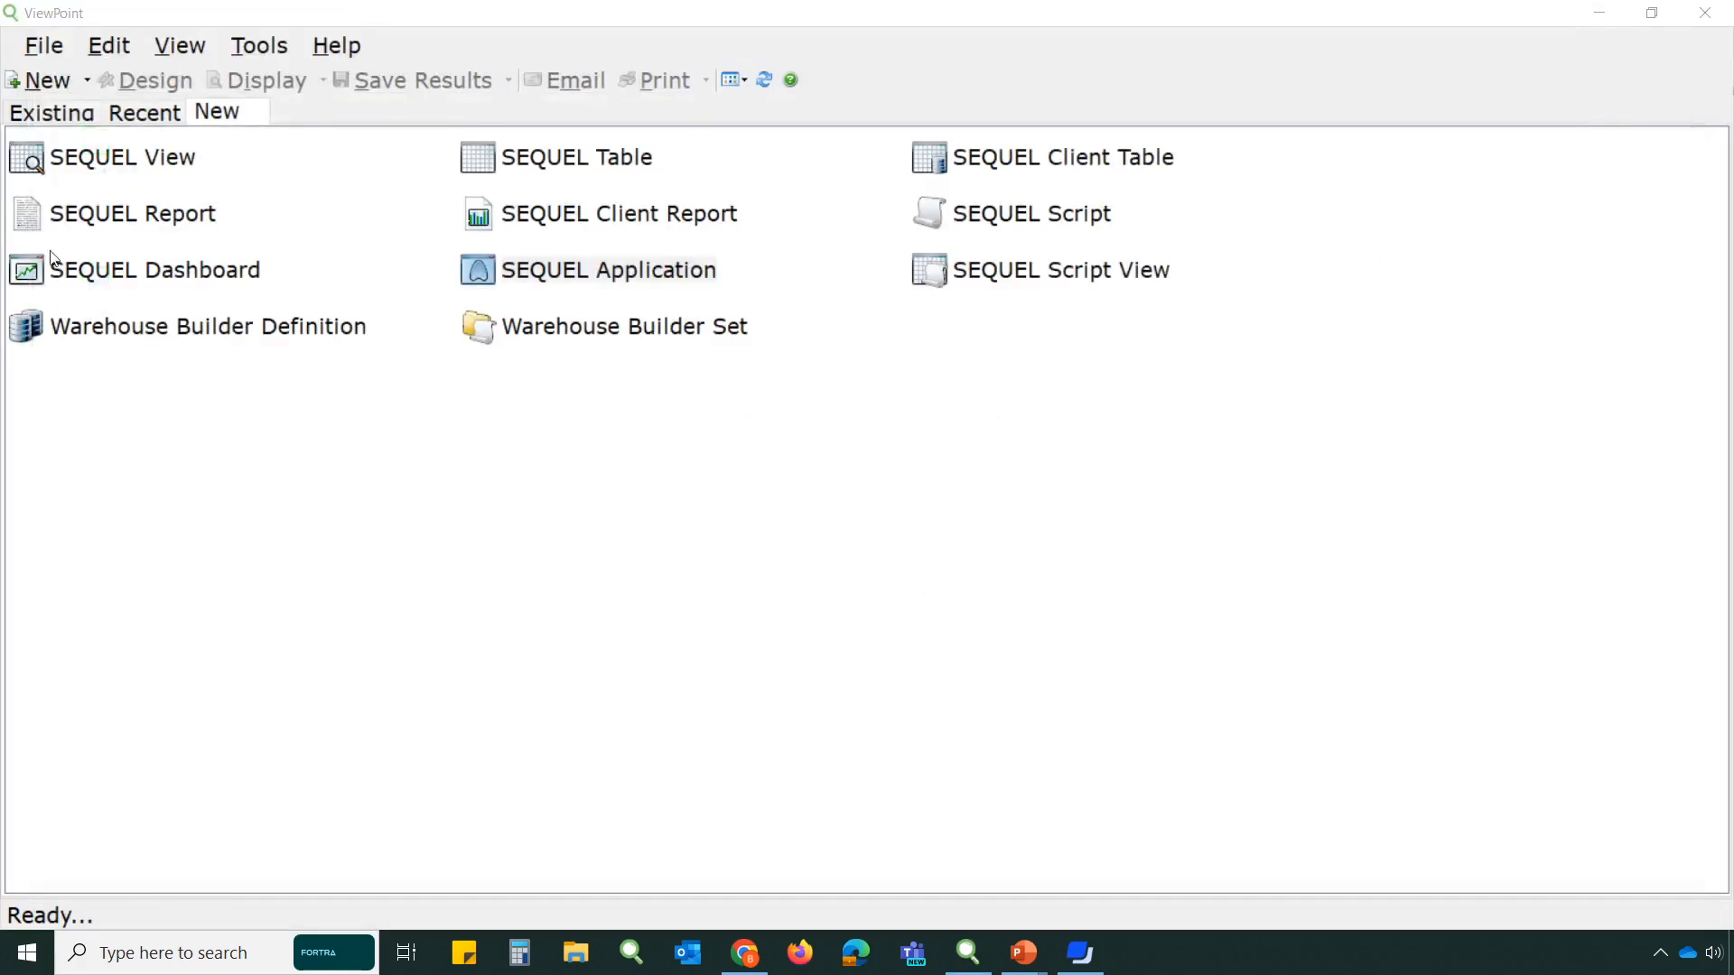
Step: Run the recently used YTD_DRILL application and drill down from salesman number 5 with the 1 - YTD Sales by Sales Person option
click(134, 115)
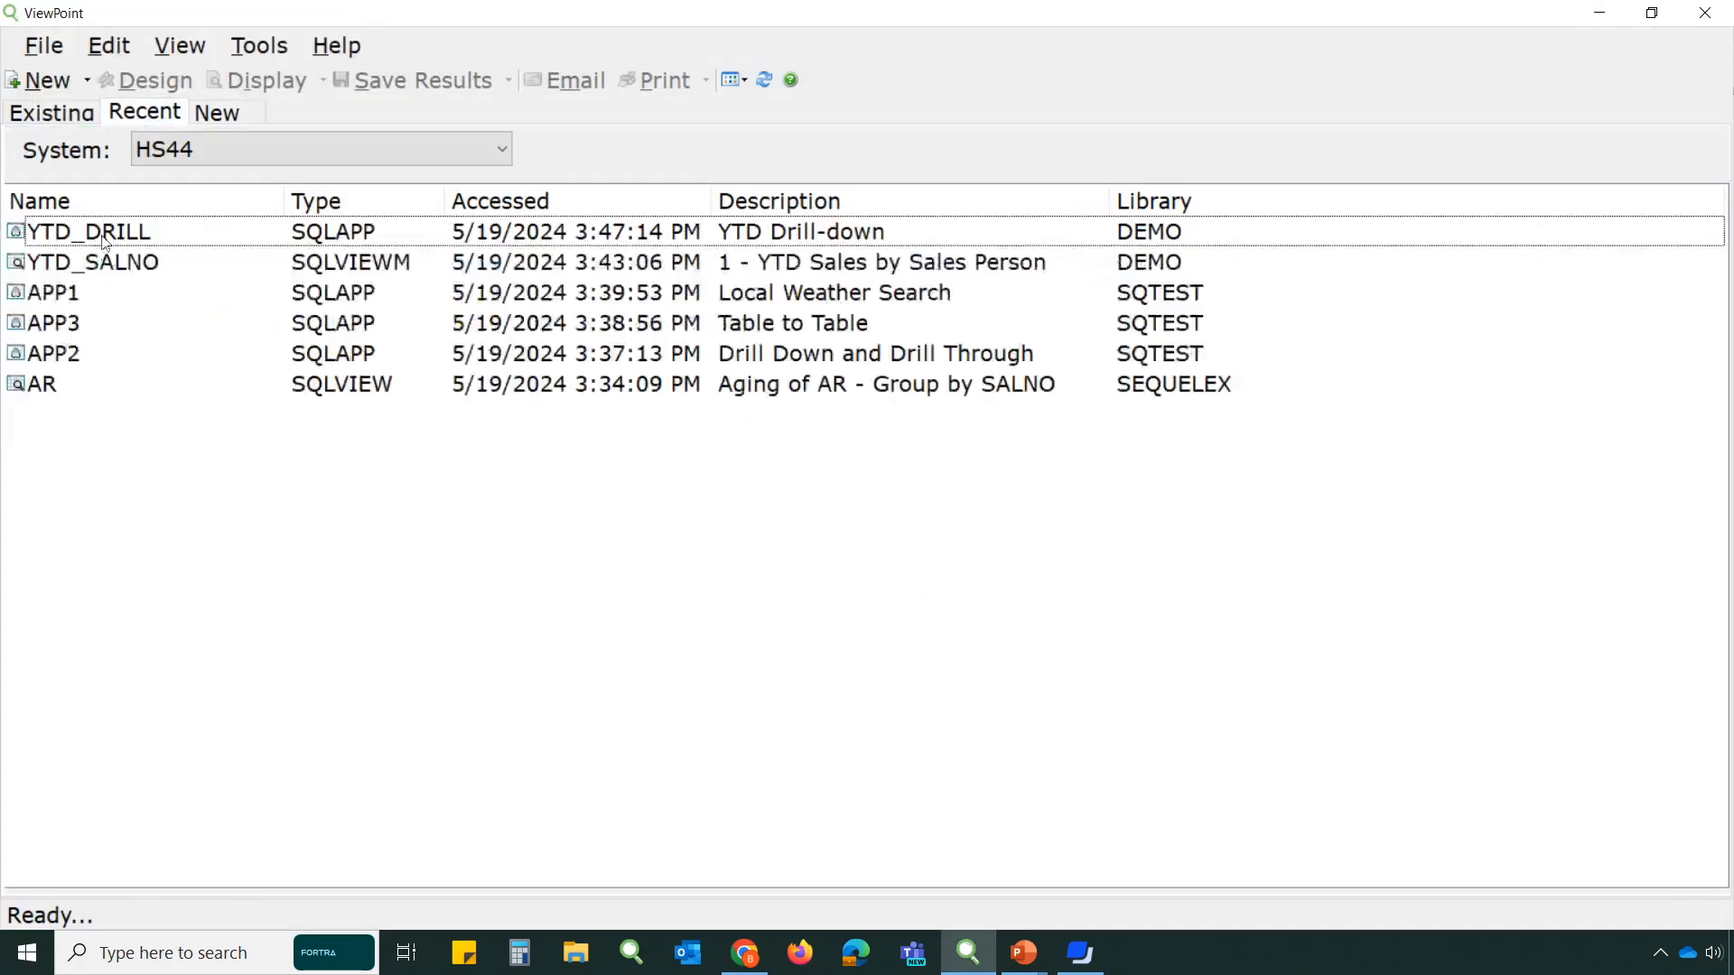
click(171, 233)
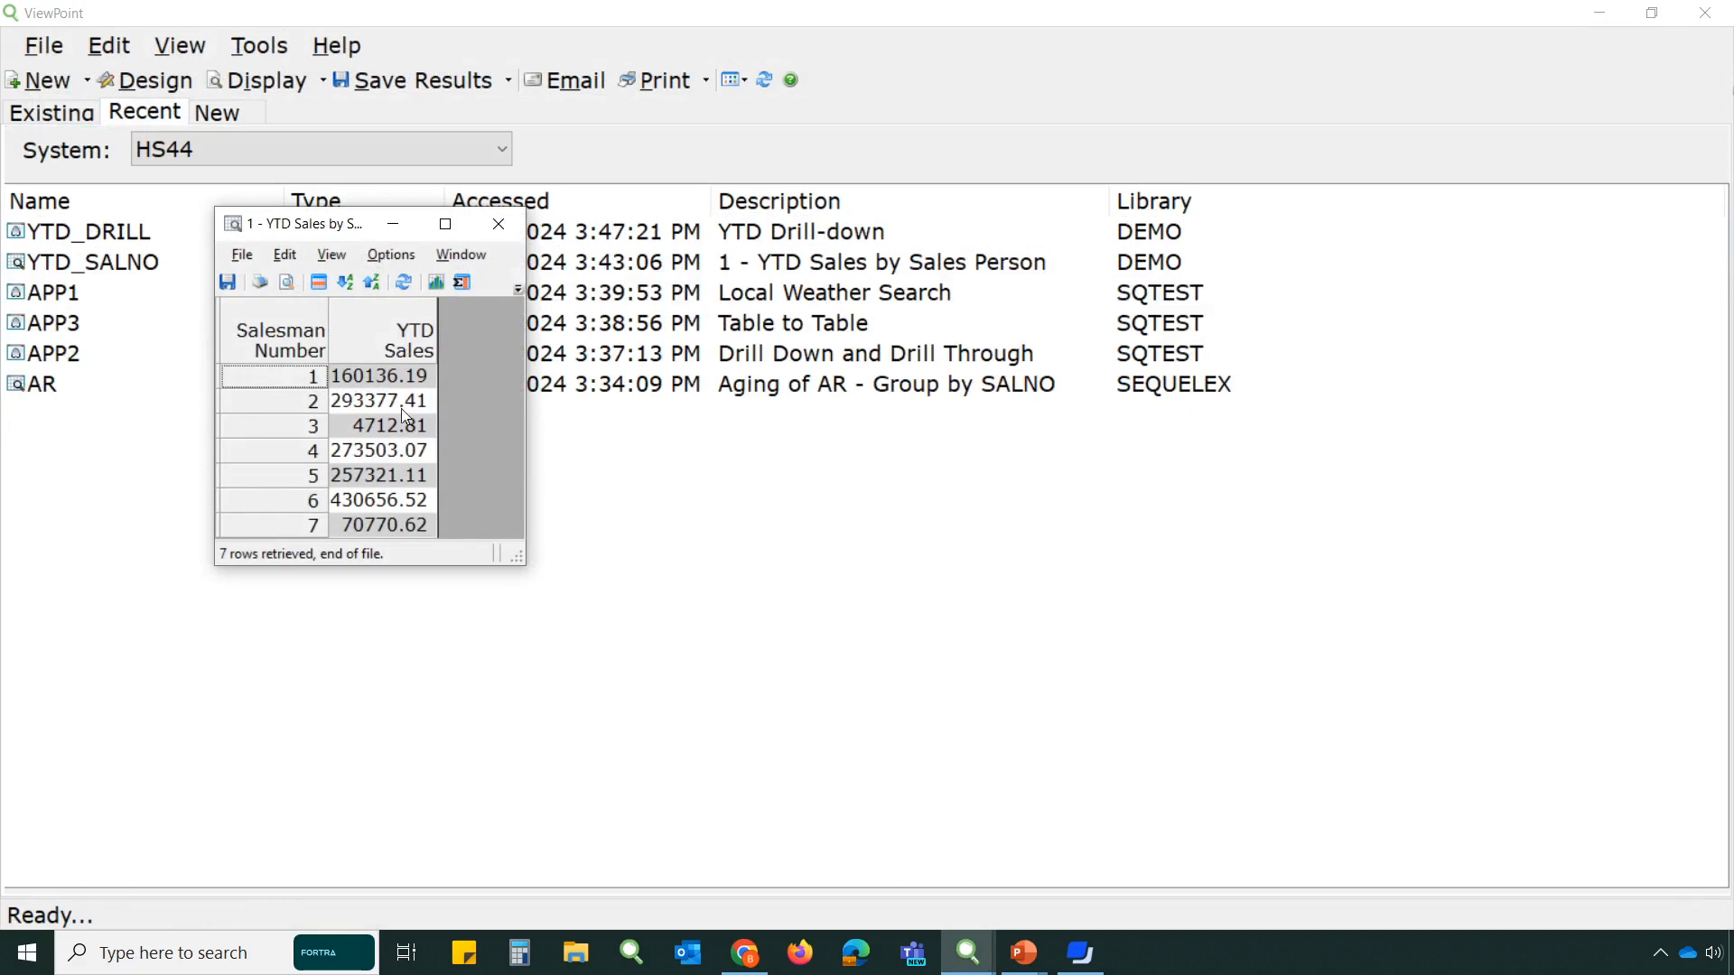
right_click(290, 482)
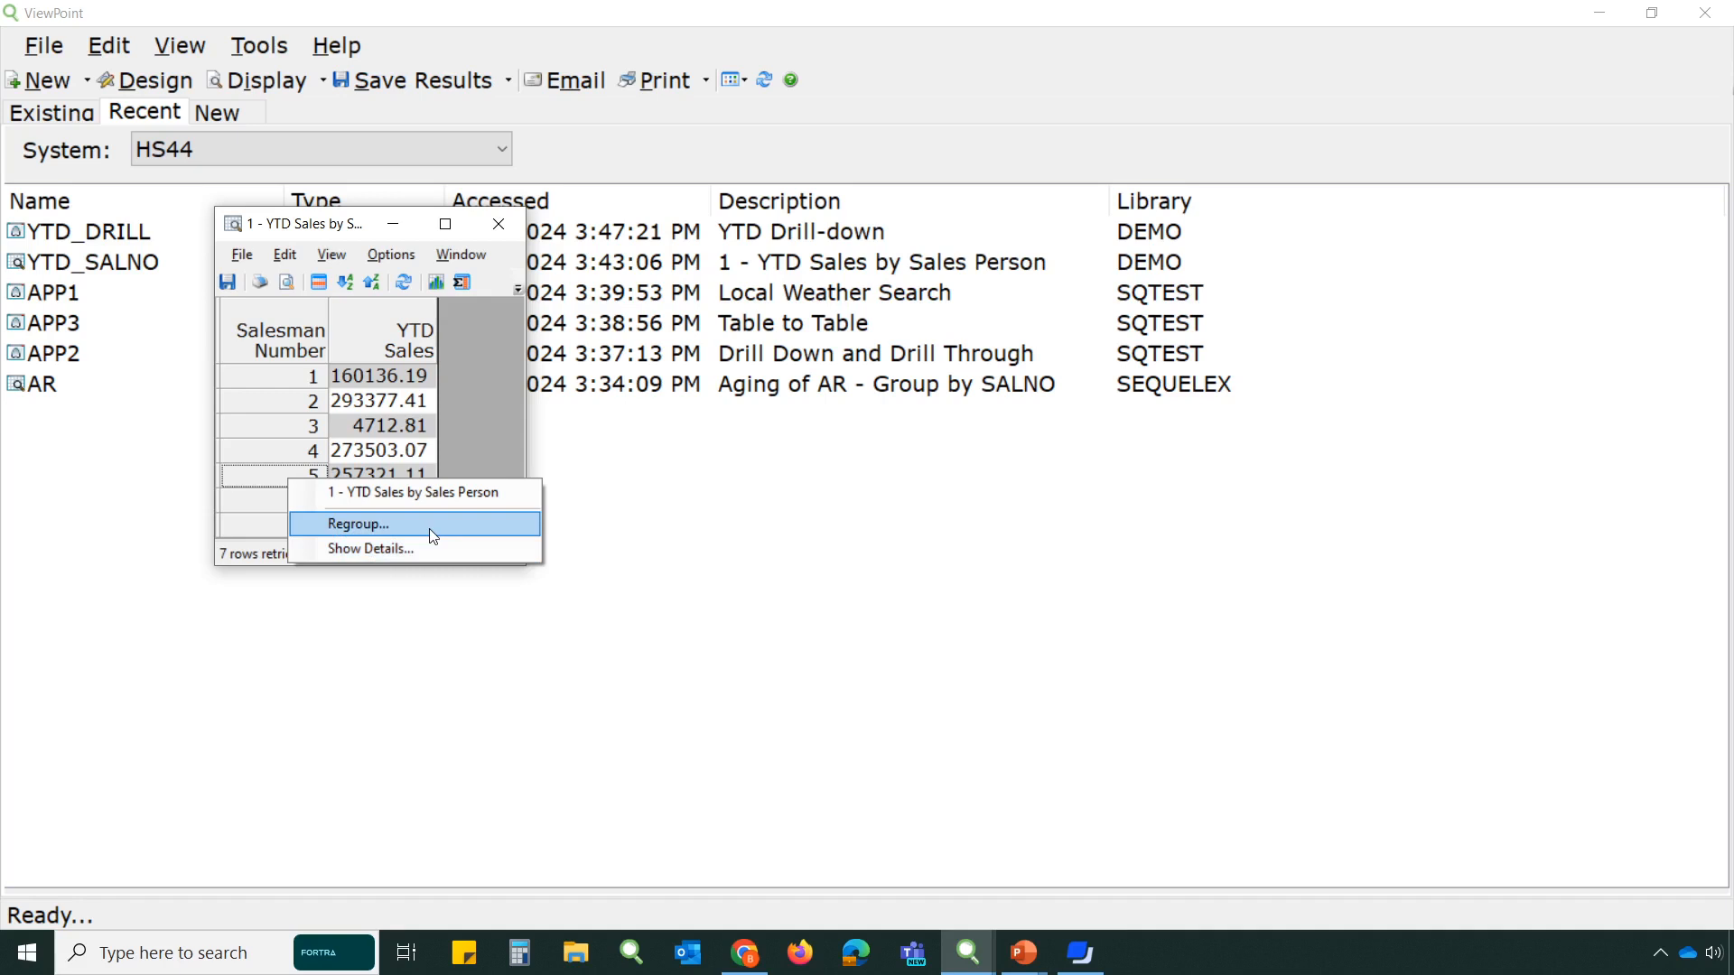
click(509, 493)
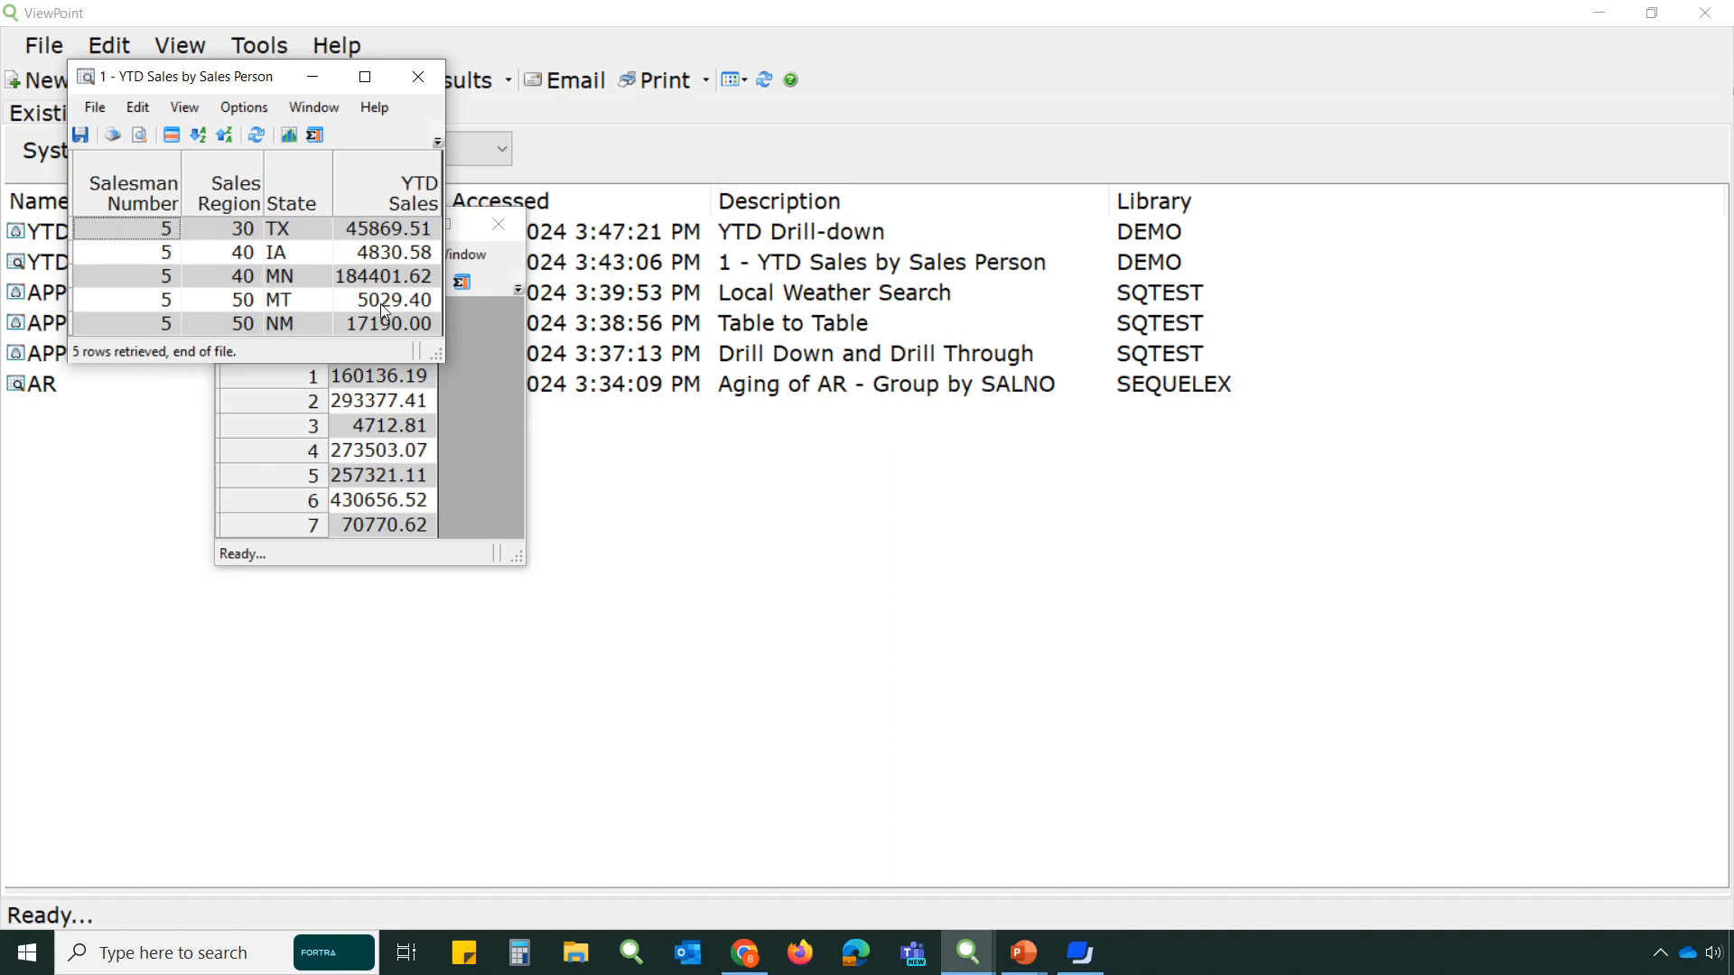
Step: Show the details of salesman 5's MT row in the drill-down results, grouped by Cust Number
right_click(169, 308)
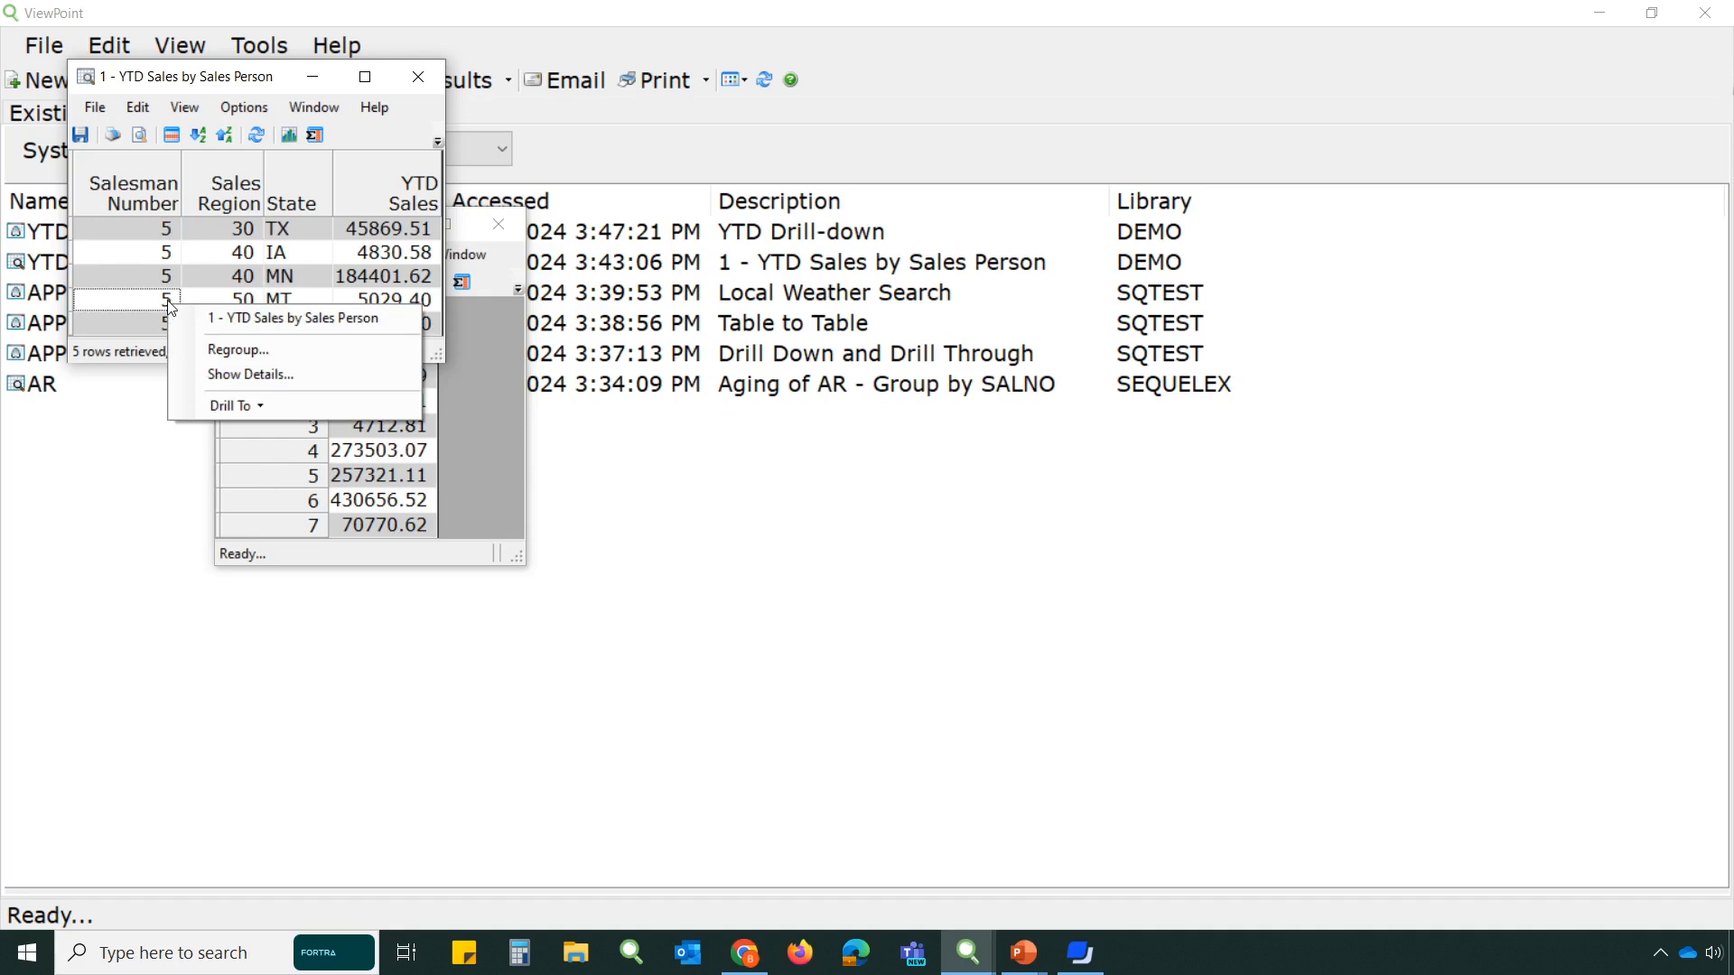
click(235, 374)
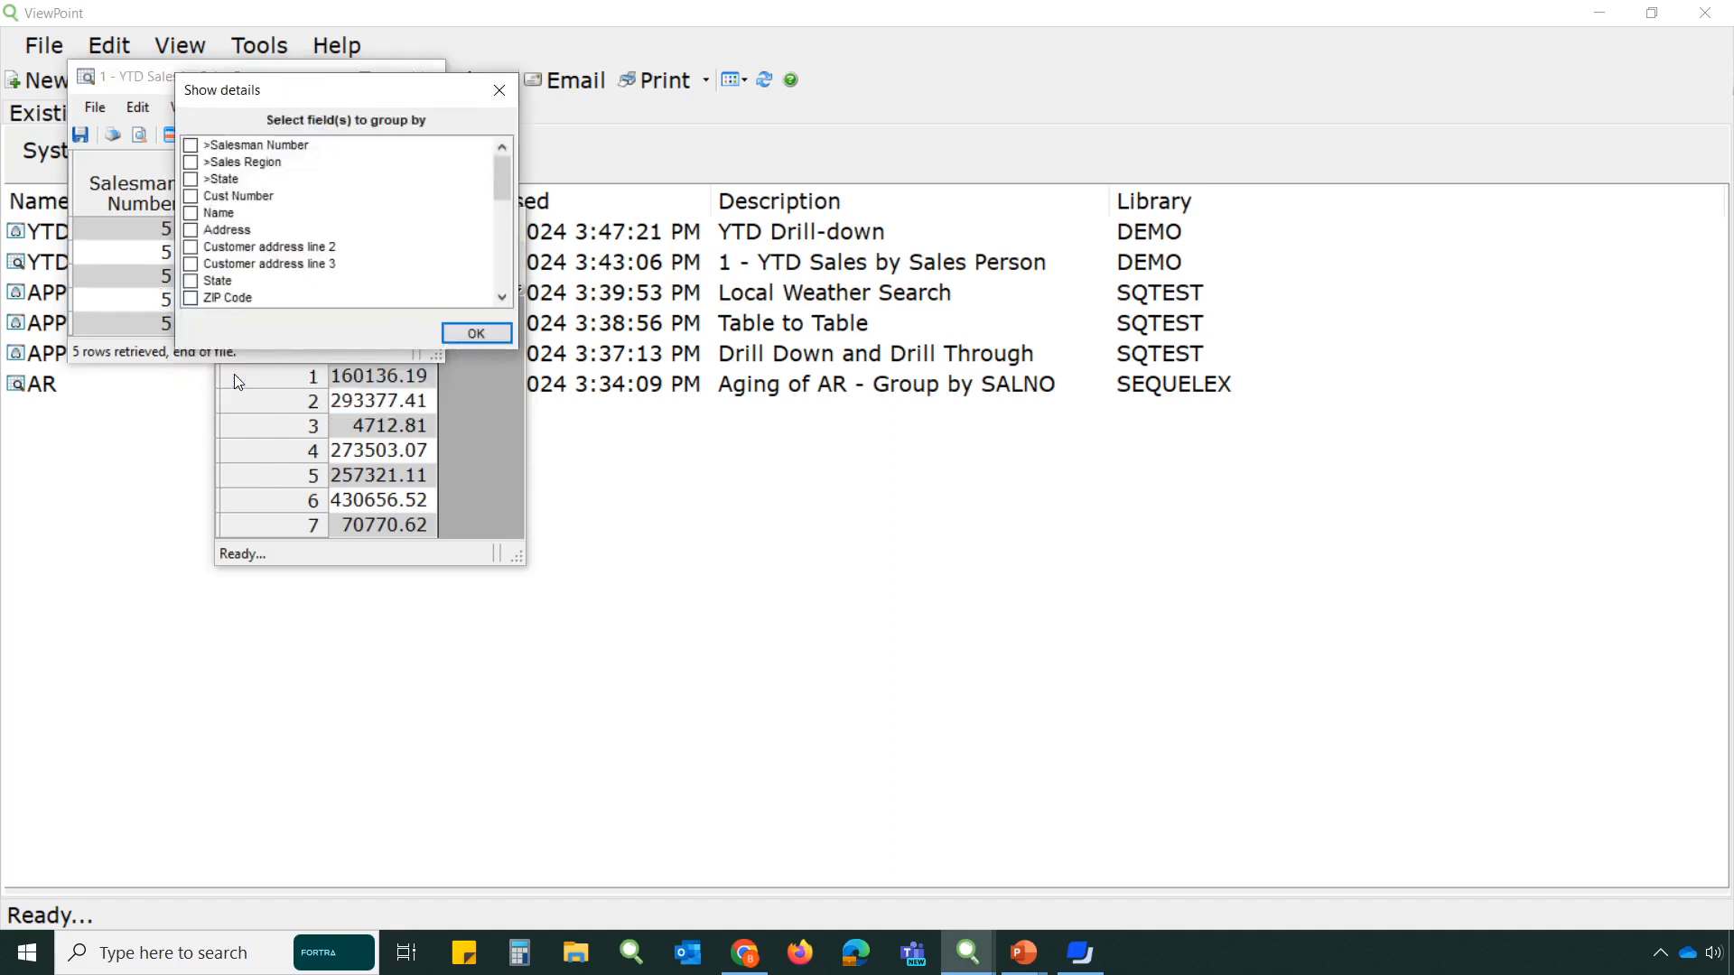
drag(287, 95, 753, 105)
click(659, 206)
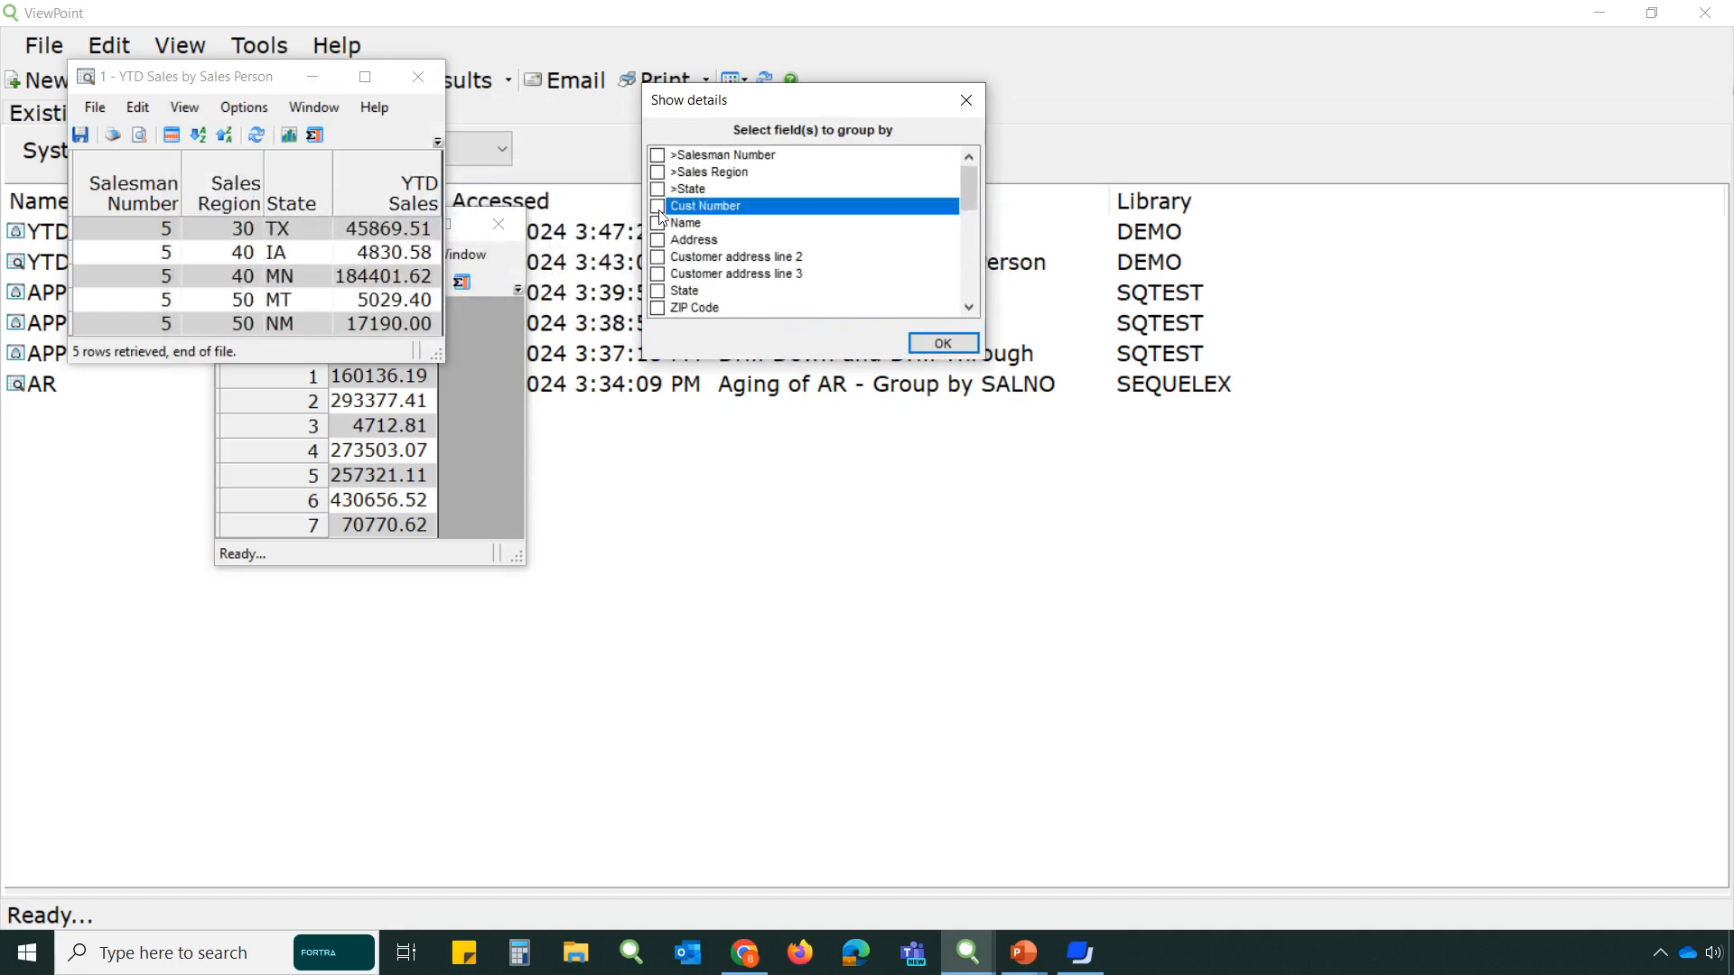
click(965, 346)
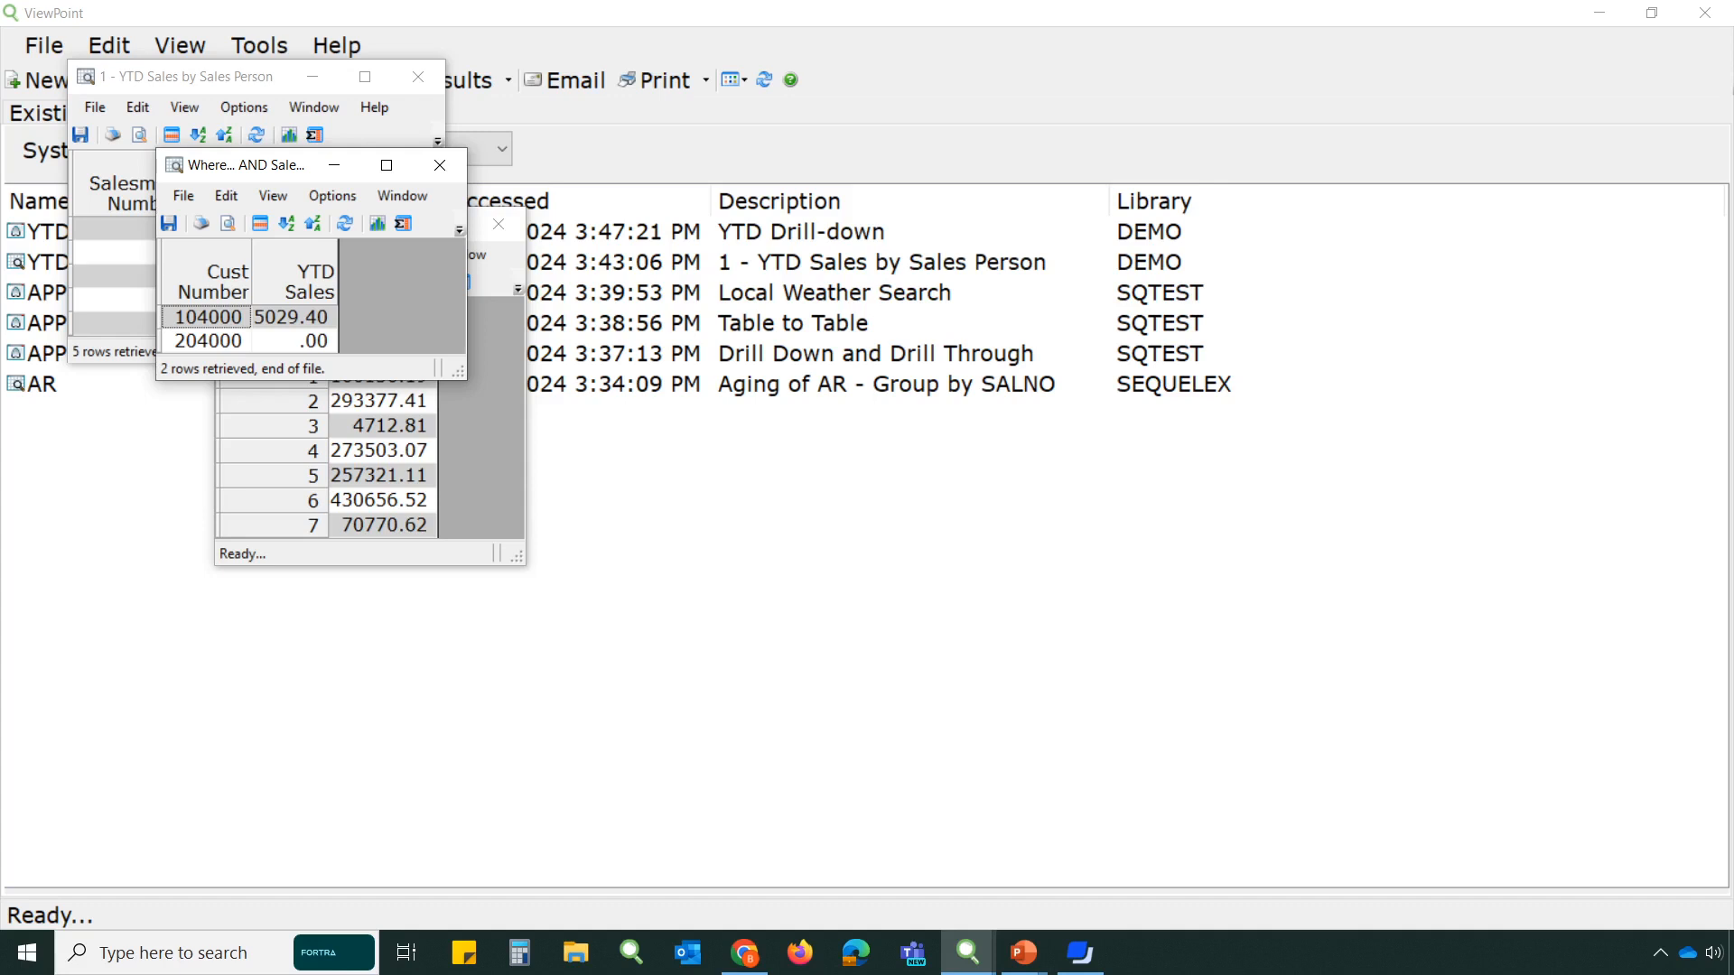
key(alt+Tab)
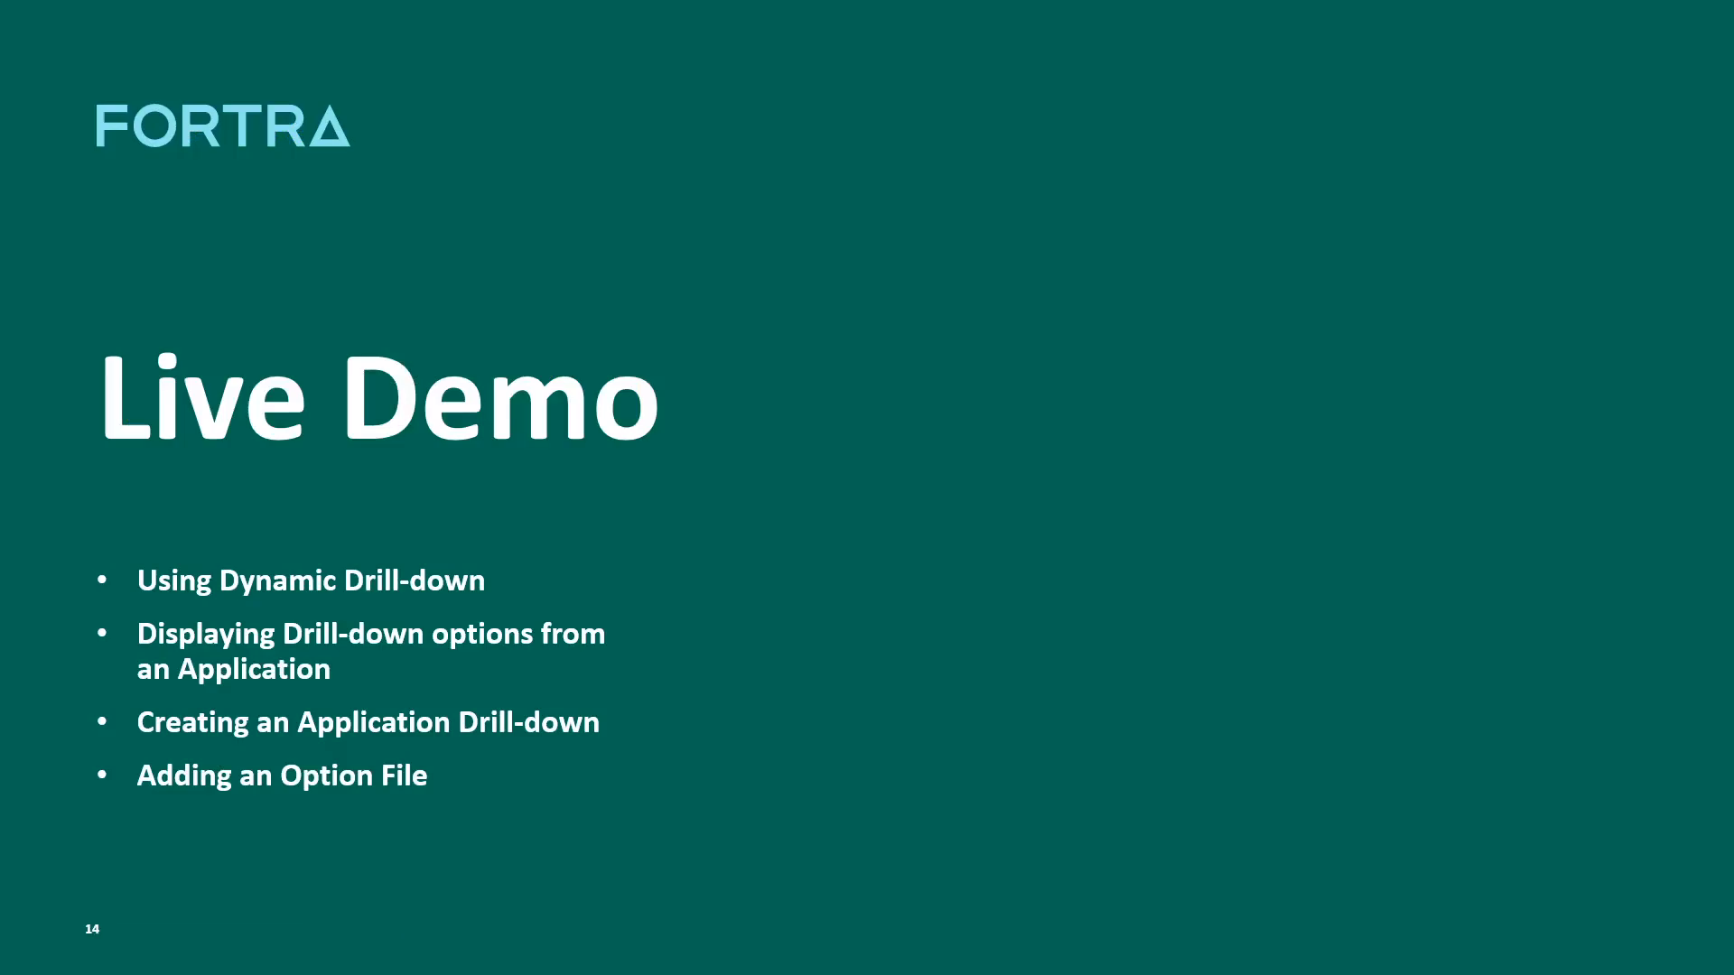
click(1166, 639)
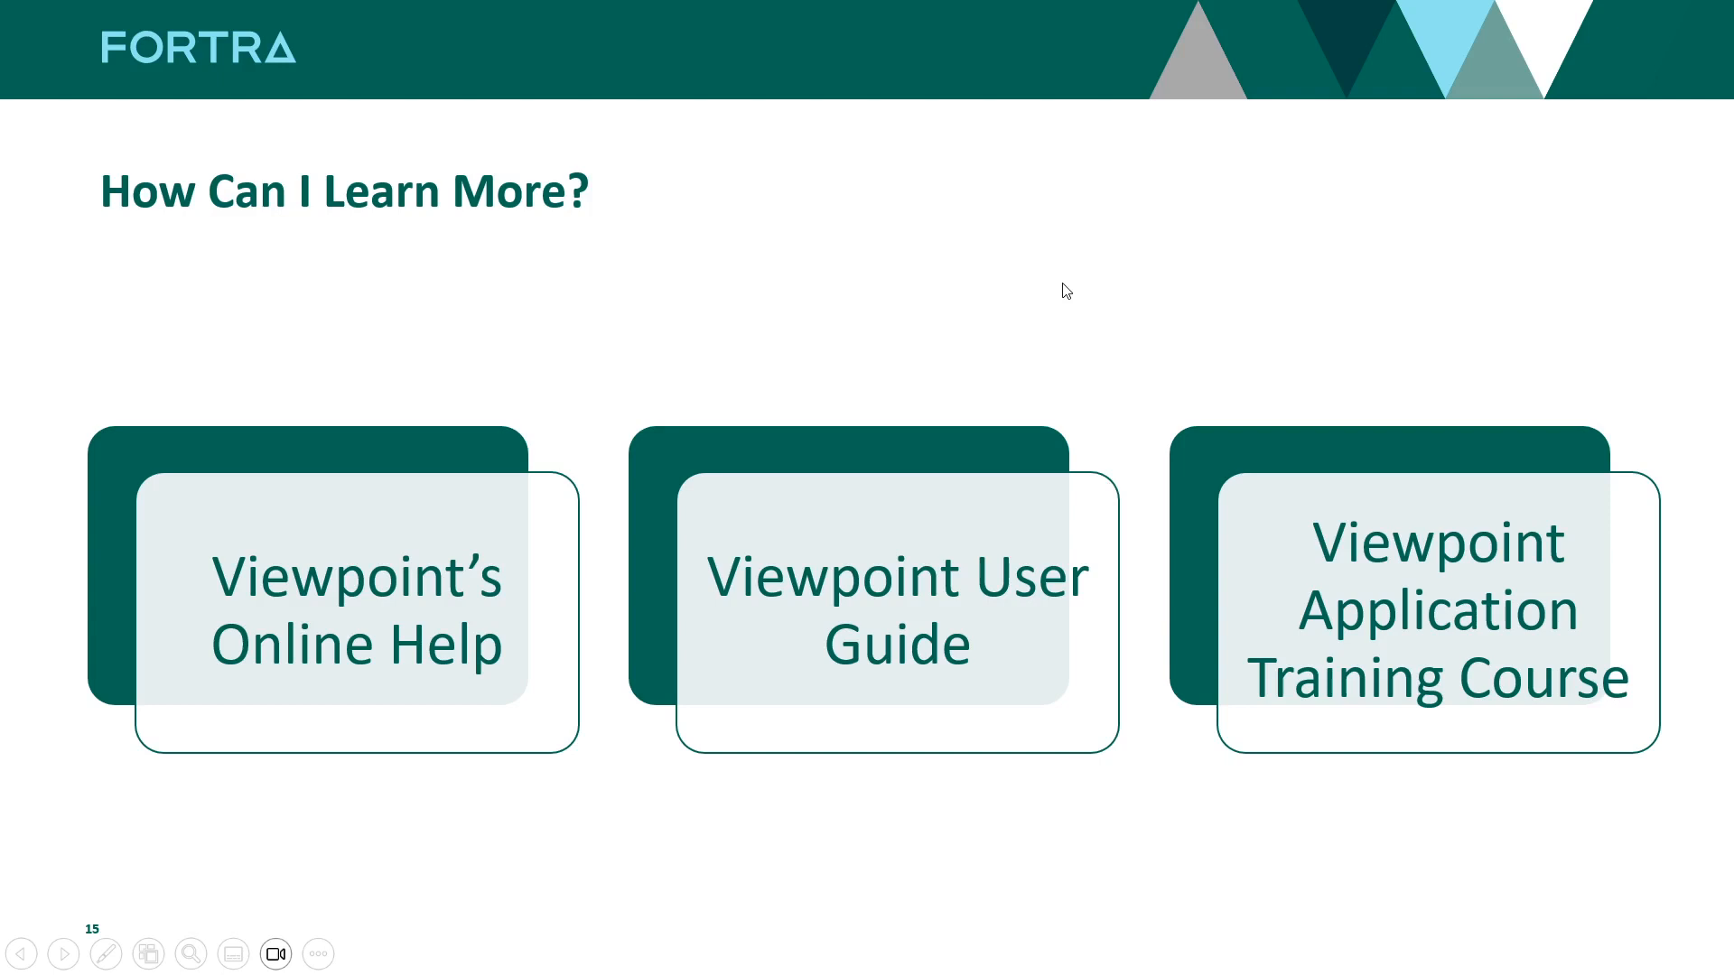